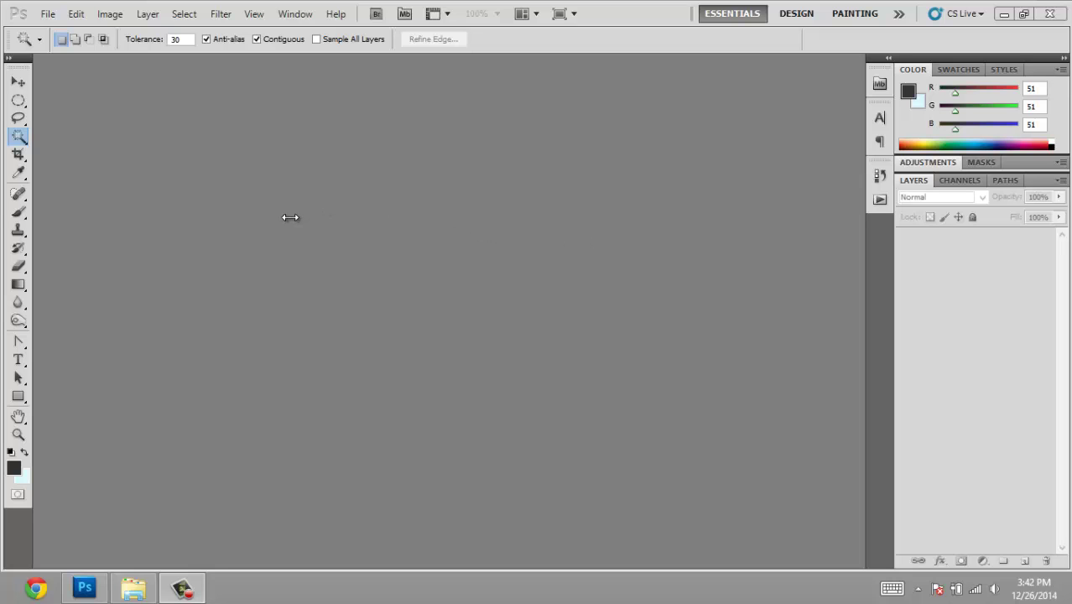
Step: Create a new 12 × 8 inch, 300 ppi document named MukaDepann 8x12
{"action": "left_click", "coordinate": [48, 15]}
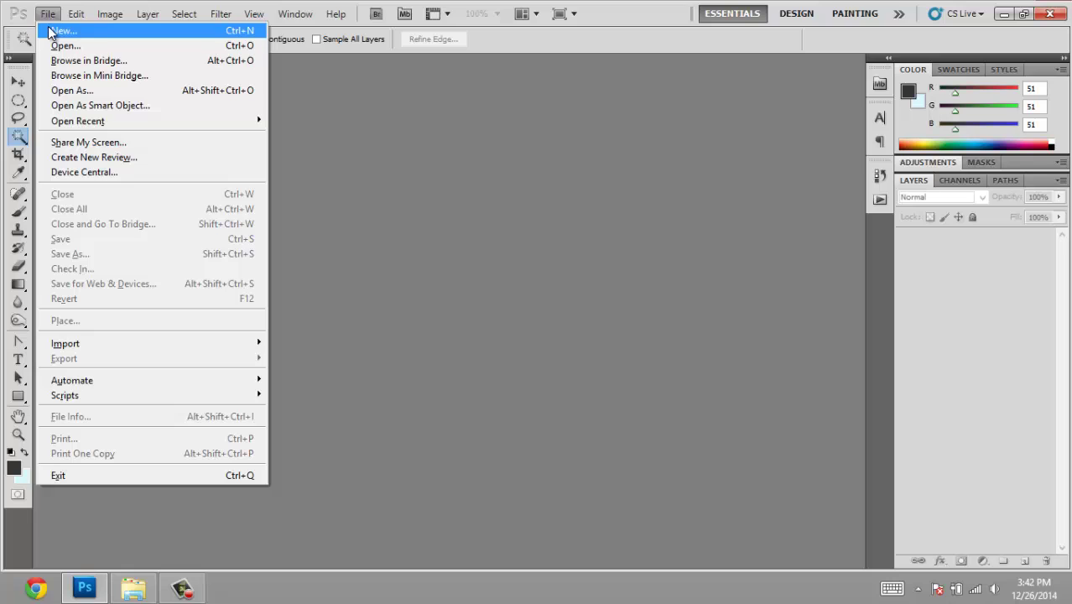
{"action": "left_click", "coordinate": [51, 32]}
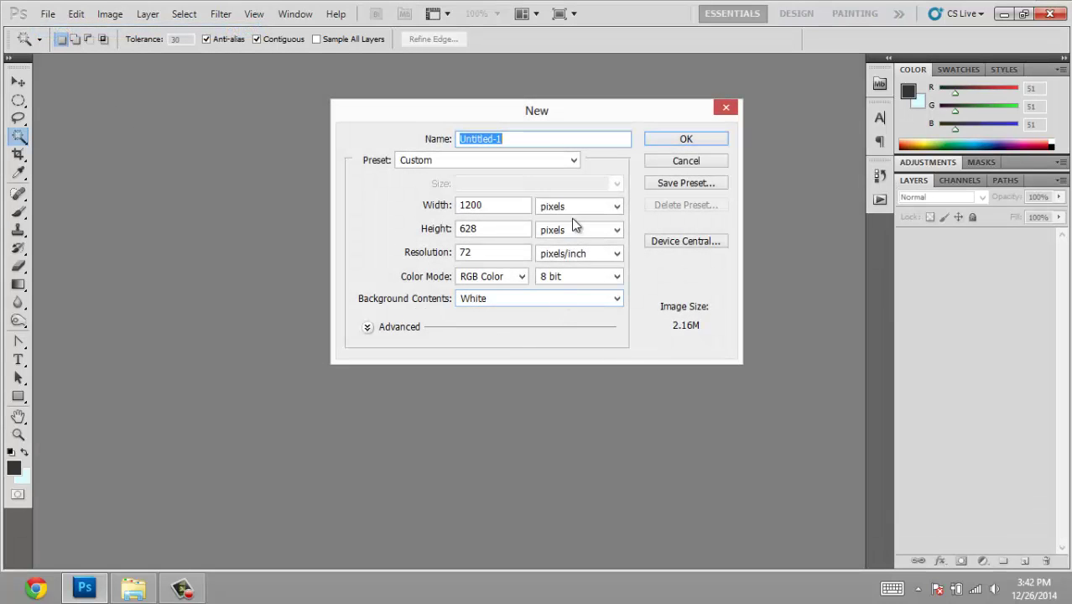
{"action": "left_click", "coordinate": [572, 209]}
{"action": "left_click", "coordinate": [566, 237]}
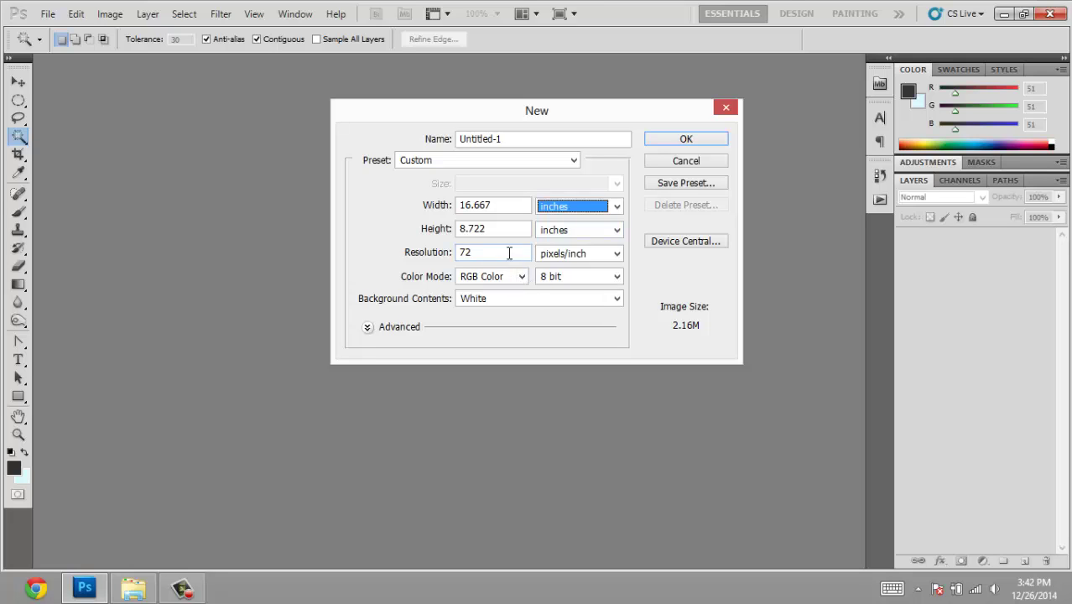
{"action": "left_click_drag", "start_coordinate": [509, 254], "coordinate": [402, 255]}
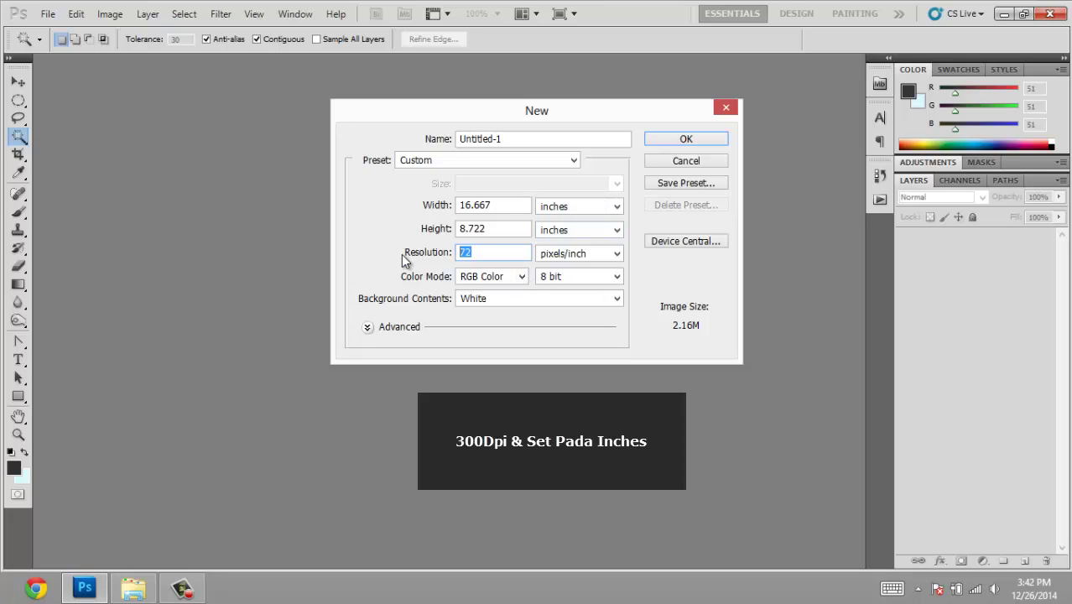
{"action": "type", "text": "300"}
{"action": "left_click_drag", "start_coordinate": [493, 206], "coordinate": [404, 210]}
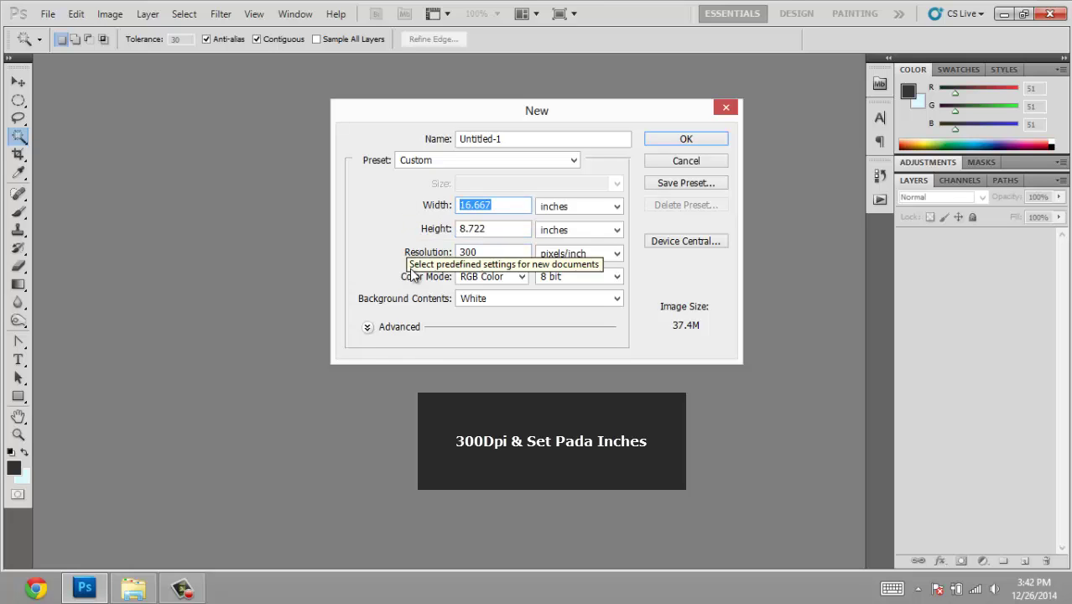
{"action": "type", "text": "12"}
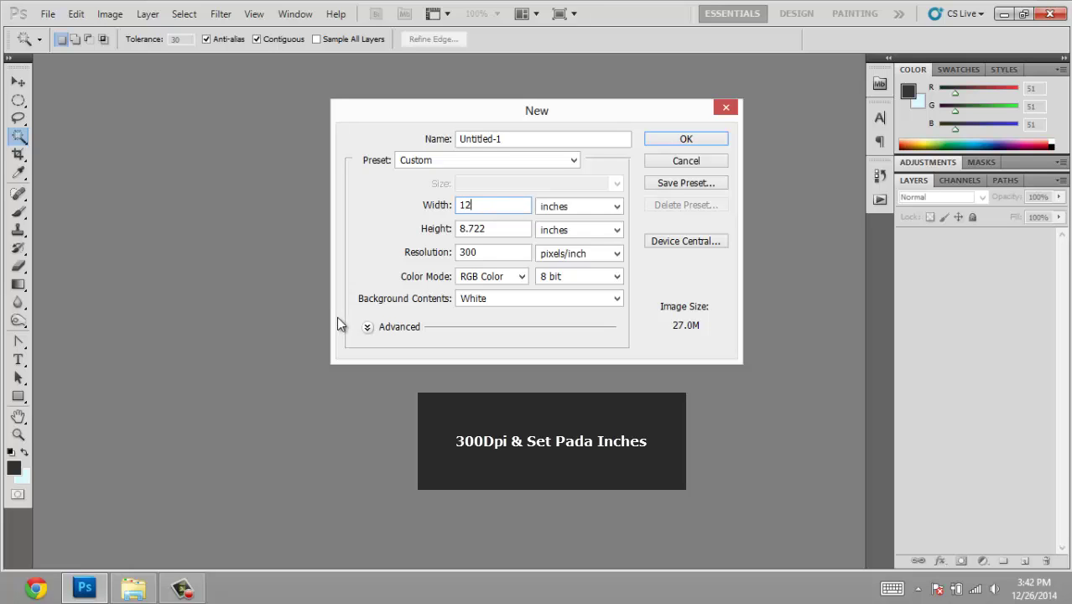
{"action": "key", "text": "Tab"}
{"action": "key", "text": "Tab"}
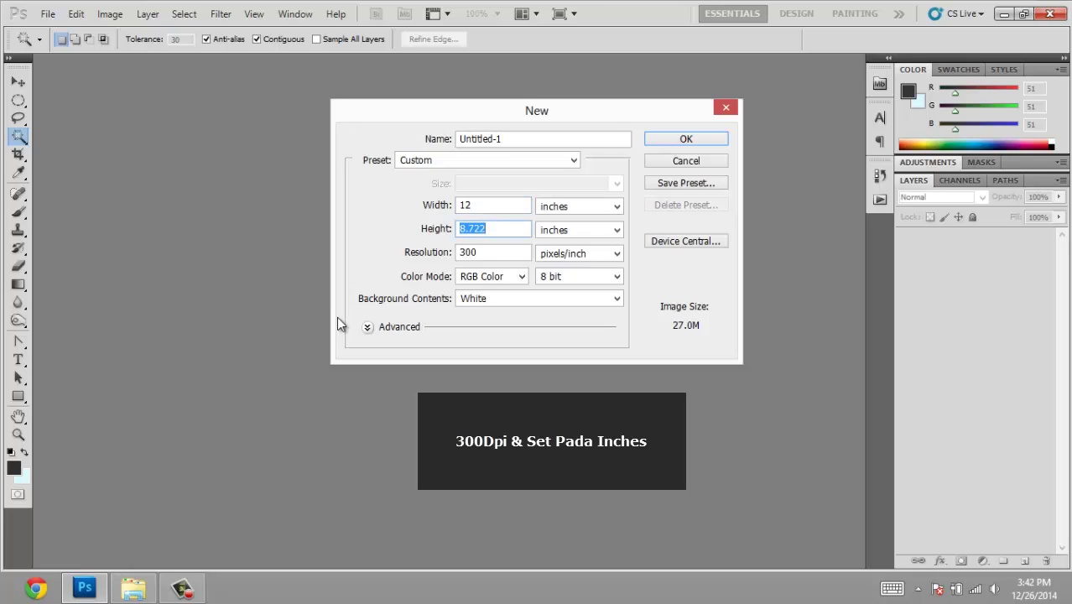
{"action": "type", "text": "8"}
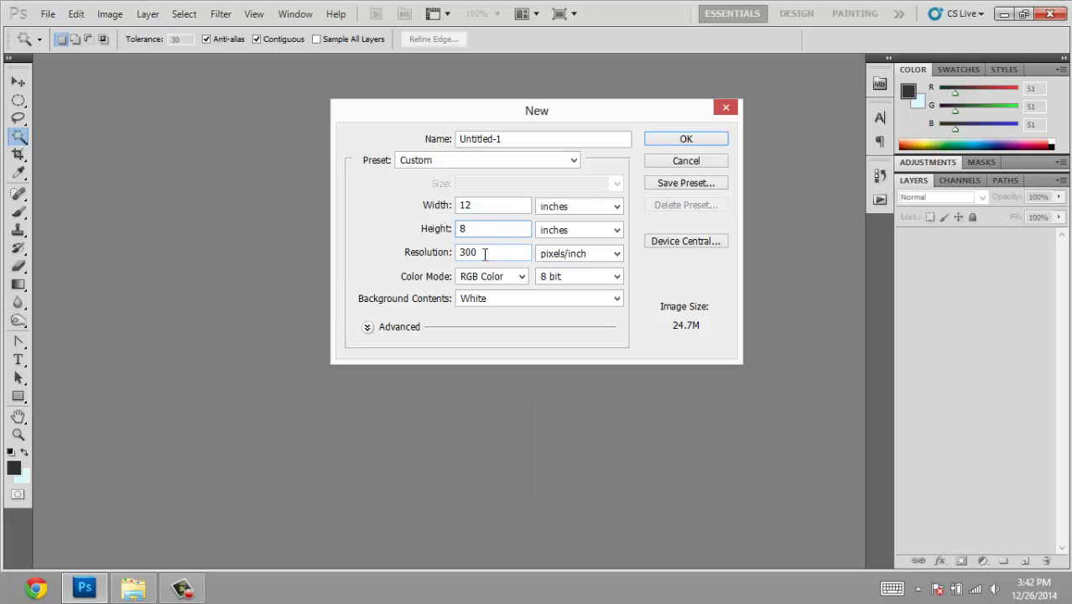
{"action": "left_click_drag", "start_coordinate": [498, 143], "coordinate": [407, 142]}
{"action": "type", "text": "Muk"}
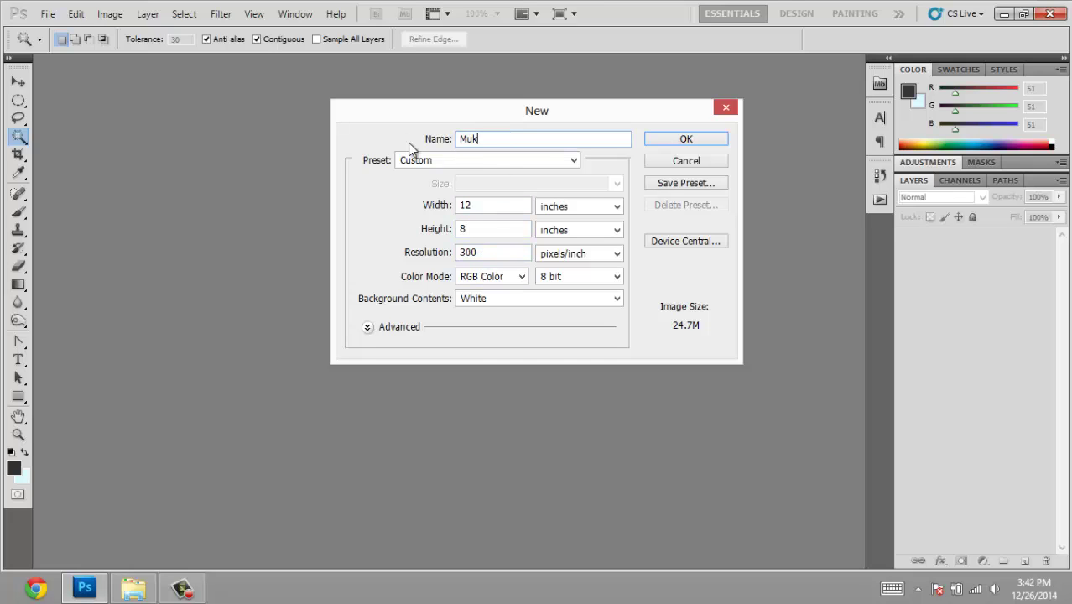
{"action": "type", "text": "aDepann "}
{"action": "type", "text": "8x12"}
{"action": "left_click", "coordinate": [686, 139]}
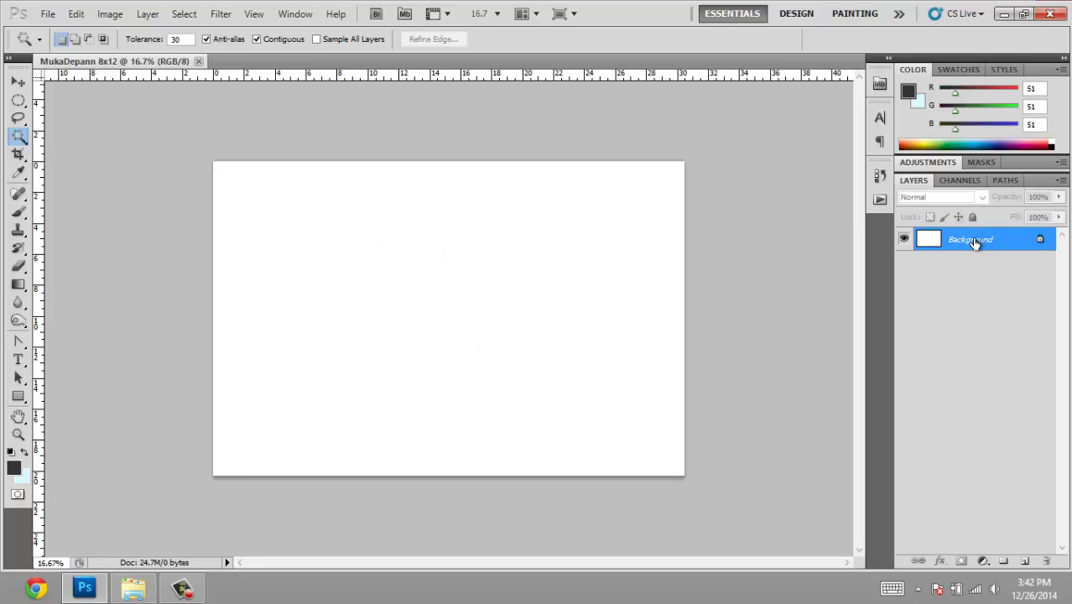
Step: Drag 0768.jpg from the Muka Depan Full folder onto the new canvas
{"action": "key", "text": "v"}
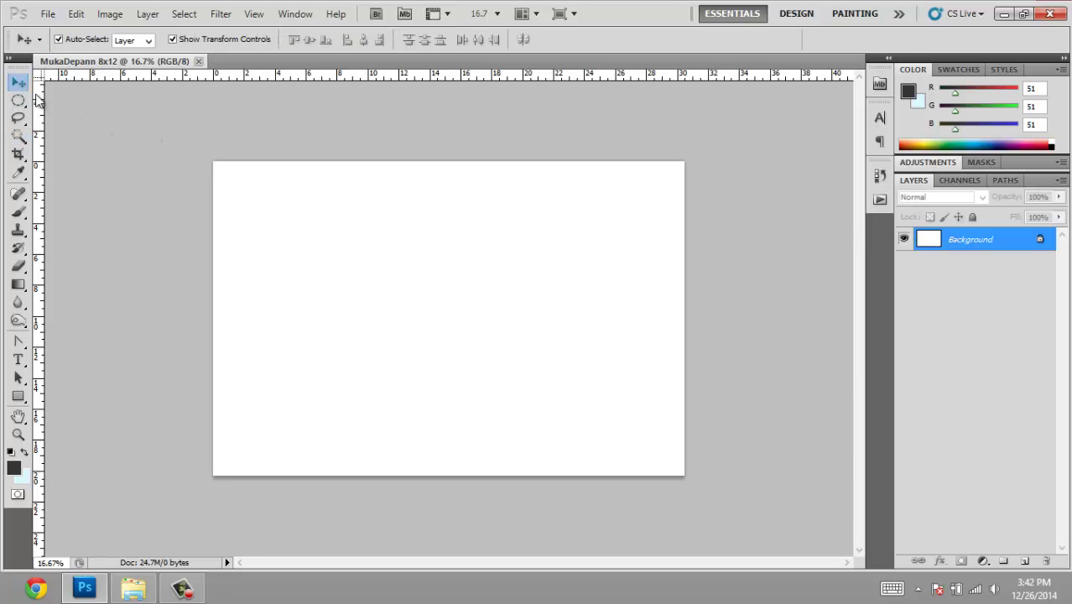
{"action": "left_click", "coordinate": [134, 587]}
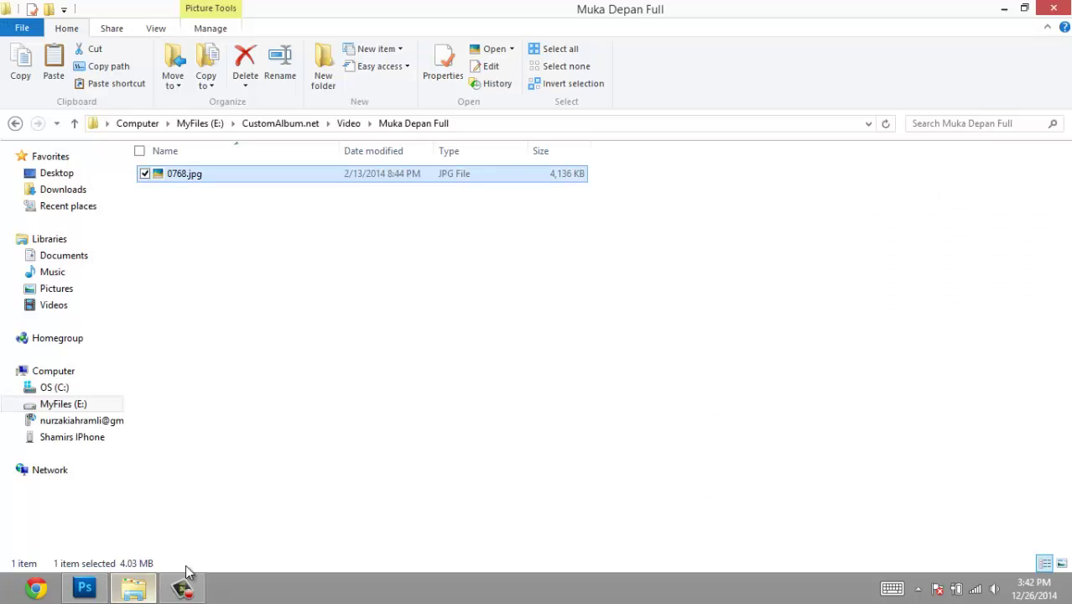
{"action": "left_click", "coordinate": [191, 174], "text": "ctrl"}
{"action": "scroll", "coordinate": [277, 276], "scroll_direction": "up", "scroll_amount": 1}
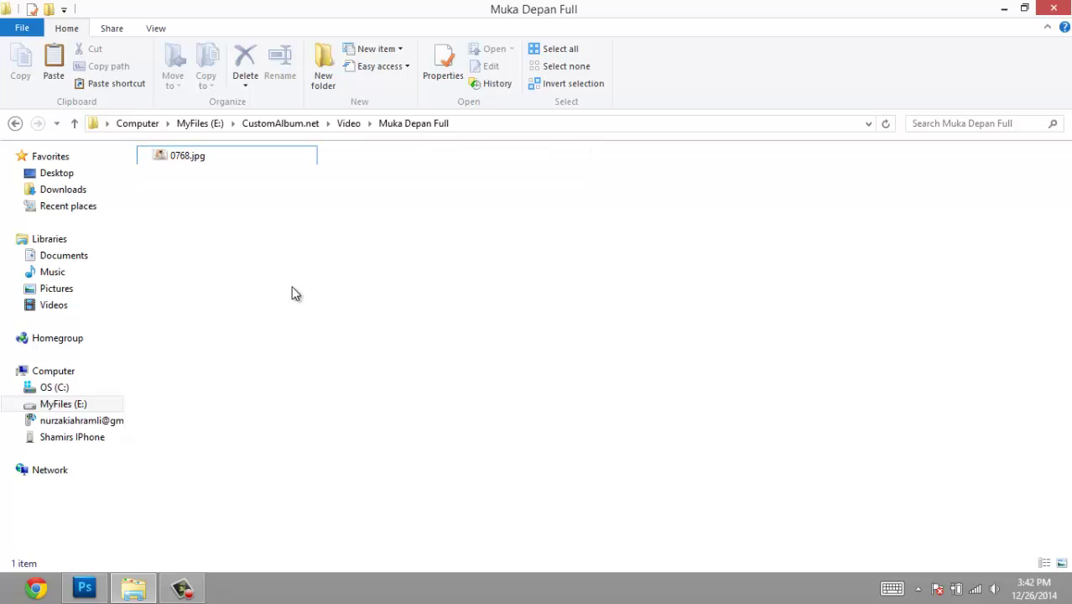
{"action": "scroll", "coordinate": [277, 276], "scroll_direction": "up", "scroll_amount": 1}
{"action": "scroll", "coordinate": [277, 276], "scroll_direction": "up", "scroll_amount": 1}
{"action": "scroll", "coordinate": [280, 274], "scroll_direction": "up", "scroll_amount": 1}
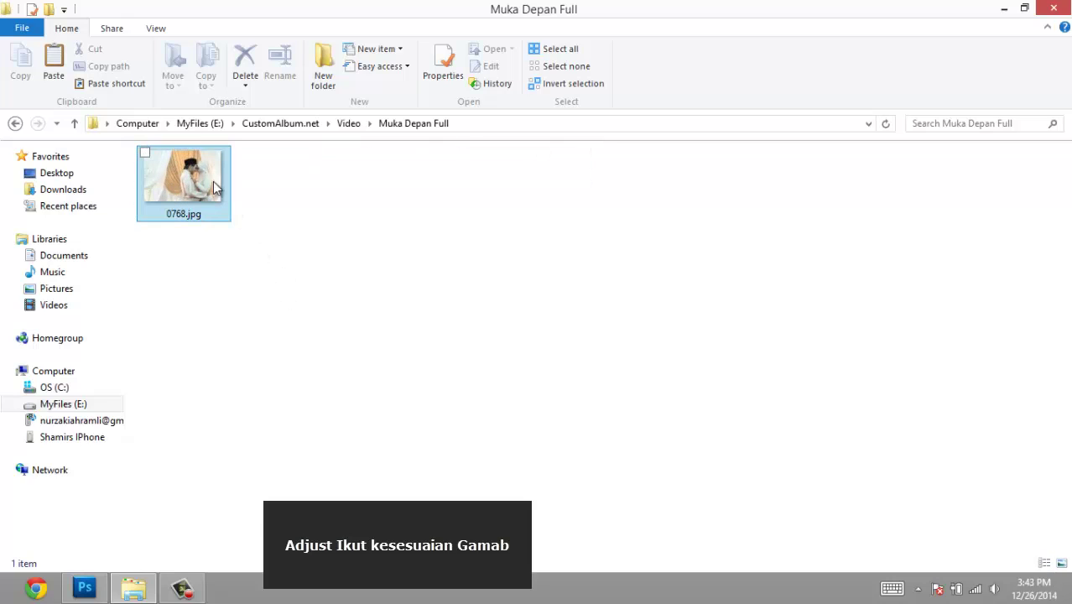
{"action": "mouse_move", "coordinate": [184, 180]}
{"action": "mouse_move", "coordinate": [199, 192]}
{"action": "left_mouse_down"}
{"action": "mouse_move", "coordinate": [223, 468]}
{"action": "mouse_move", "coordinate": [365, 276]}
{"action": "left_mouse_up"}
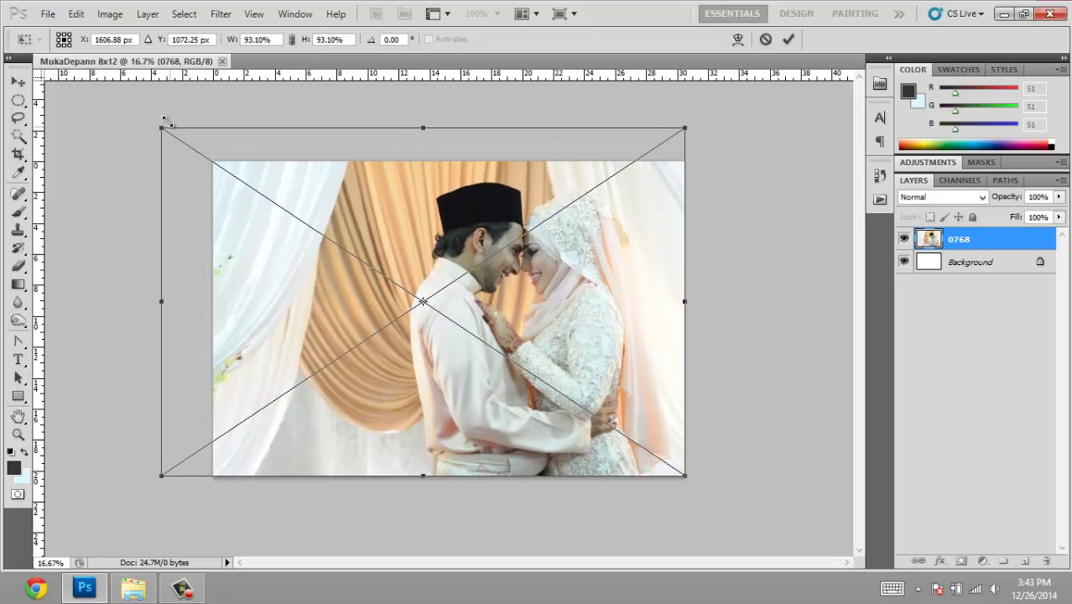
Step: Scale the photo up from its corners, commit, and nudge it right and up
{"action": "left_click_drag", "start_coordinate": [206, 155], "coordinate": [148, 117]}
{"action": "left_click_drag", "start_coordinate": [685, 475], "coordinate": [693, 480]}
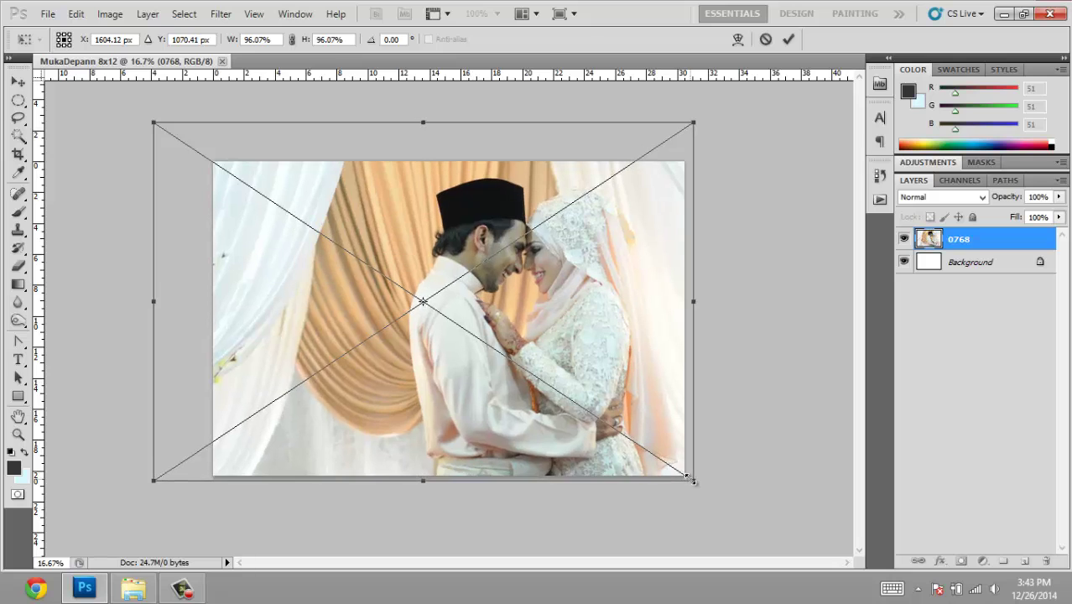
{"action": "key", "text": "shift+Up"}
{"action": "key", "text": "shift+Up"}
{"action": "key", "text": "shift+Up"}
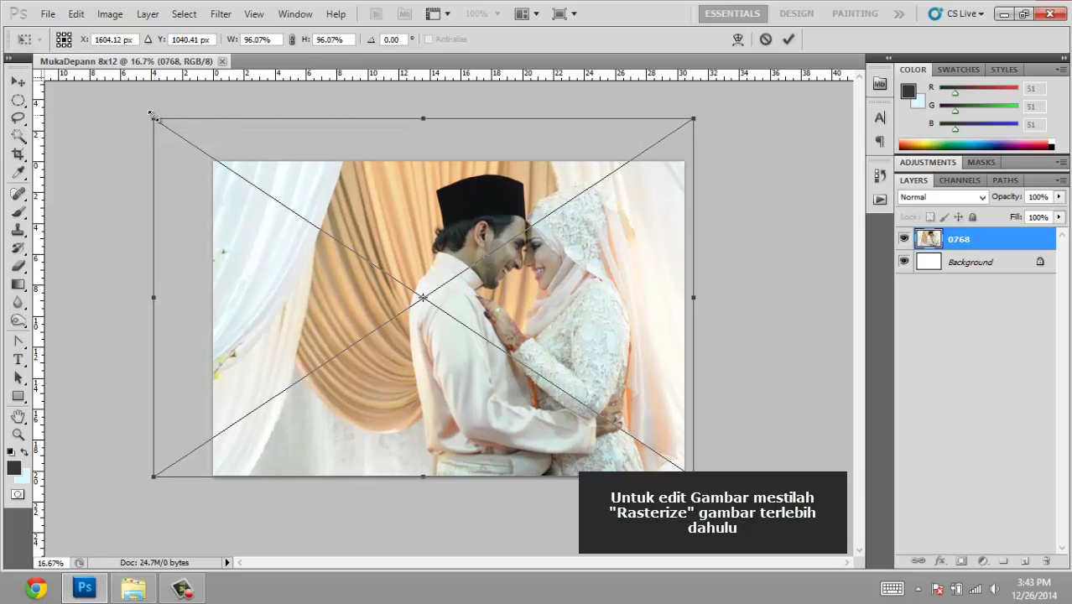
{"action": "left_click_drag", "start_coordinate": [154, 118], "coordinate": [146, 113]}
{"action": "key", "text": "Return"}
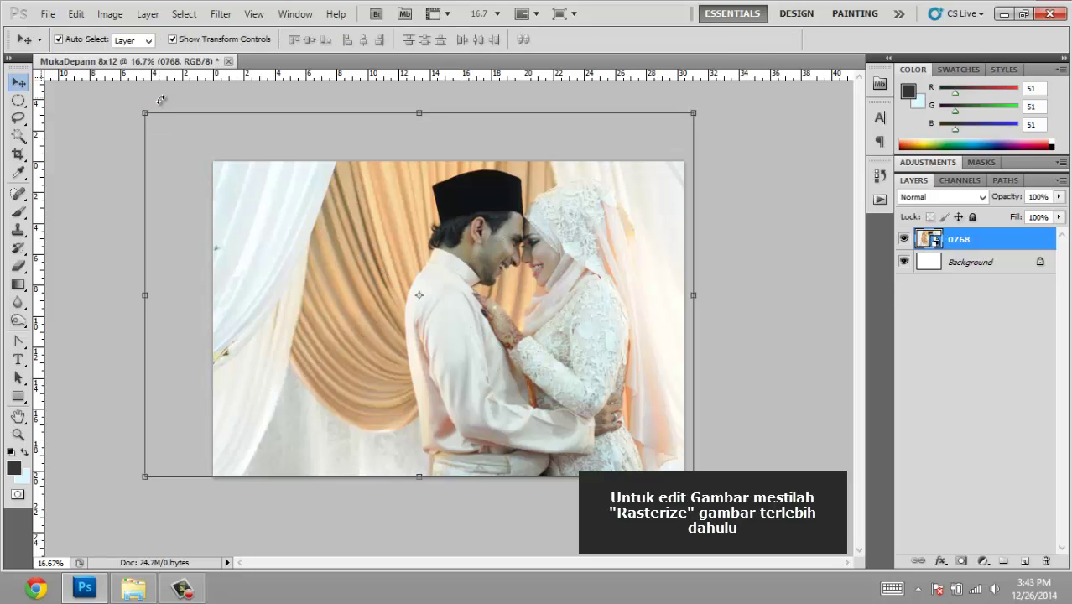
{"action": "key", "text": "shift+Right"}
{"action": "key", "text": "shift+Right"}
{"action": "key", "text": "shift+Right"}
{"action": "key", "text": "shift+Right"}
{"action": "key", "text": "shift+Right"}
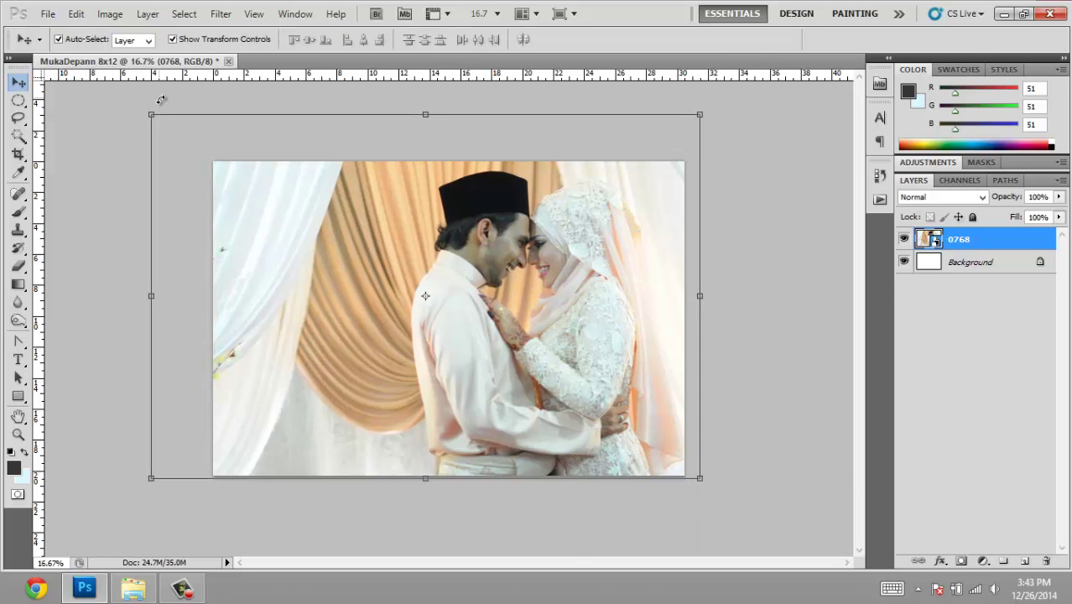
{"action": "key", "text": "shift+Right"}
{"action": "key", "text": "shift+Right"}
{"action": "key", "text": "shift+Right"}
{"action": "key", "text": "shift+Right"}
{"action": "key", "text": "shift+Right"}
{"action": "key", "text": "shift+Right"}
{"action": "key", "text": "shift+Up"}
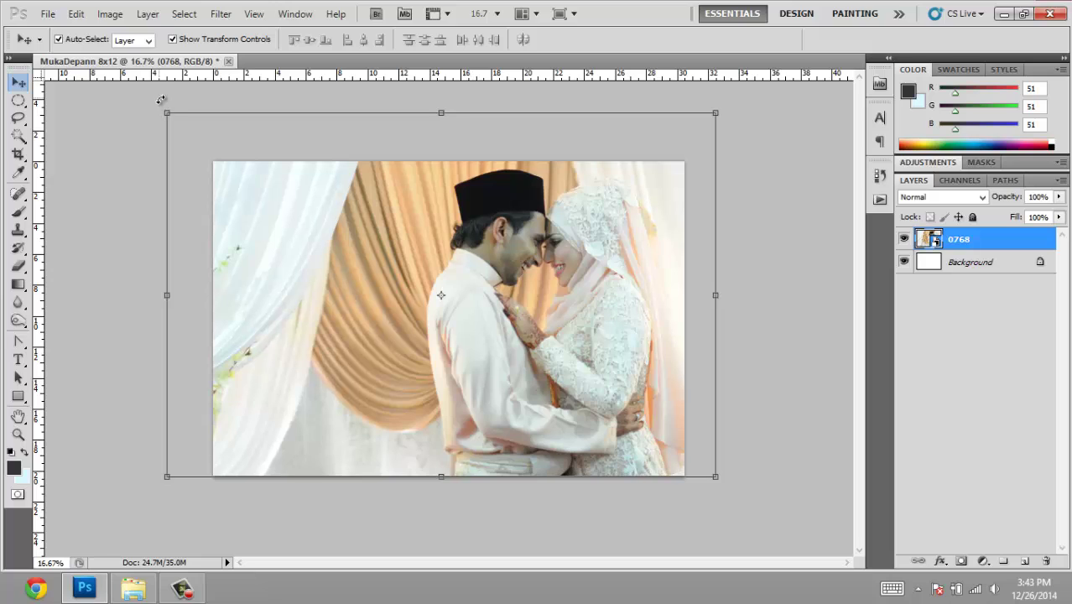
Step: Rescale the photo to about 102%, shift it right, and commit so it fills the canvas
{"action": "key", "text": "ctrl+t"}
{"action": "left_click_drag", "start_coordinate": [166, 114], "coordinate": [140, 95]}
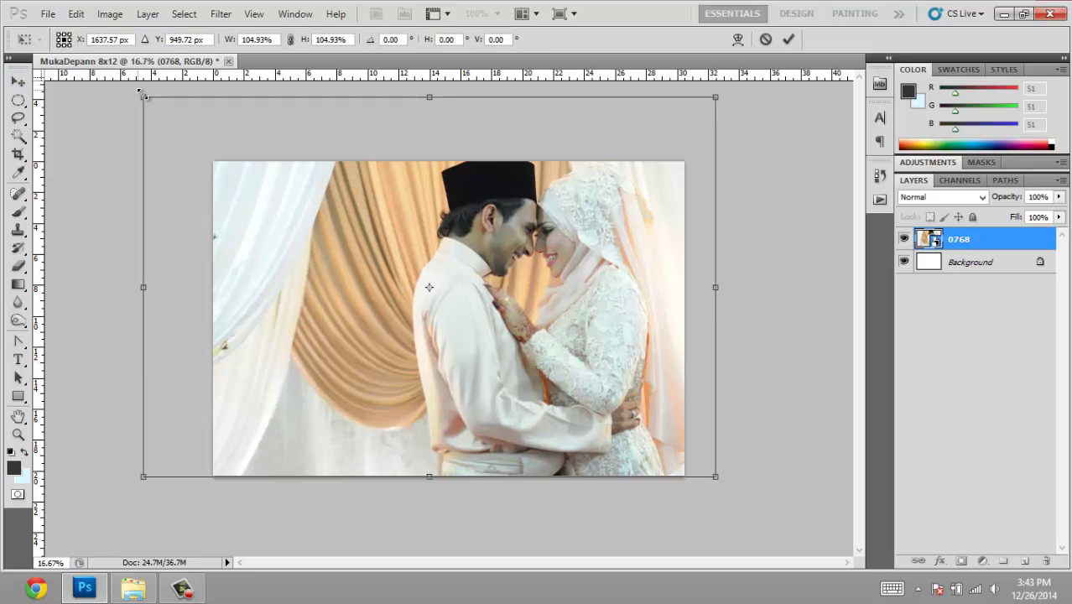
{"action": "left_click_drag", "start_coordinate": [139, 93], "coordinate": [156, 104]}
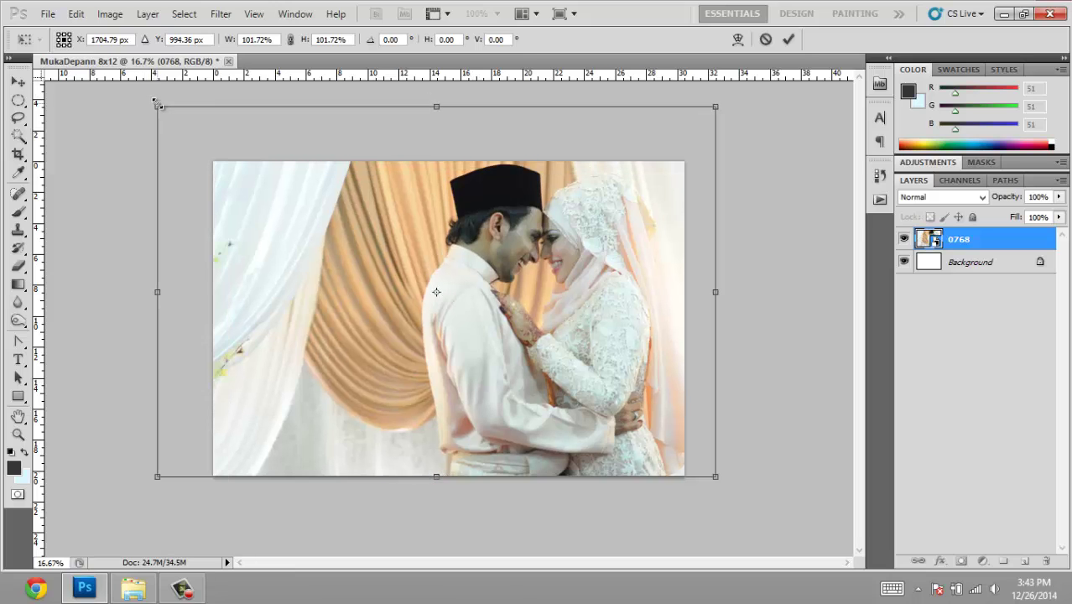
{"action": "key", "text": "shift+Right"}
{"action": "key", "text": "shift+Right"}
{"action": "key", "text": "shift+Right"}
{"action": "key", "text": "shift+Right"}
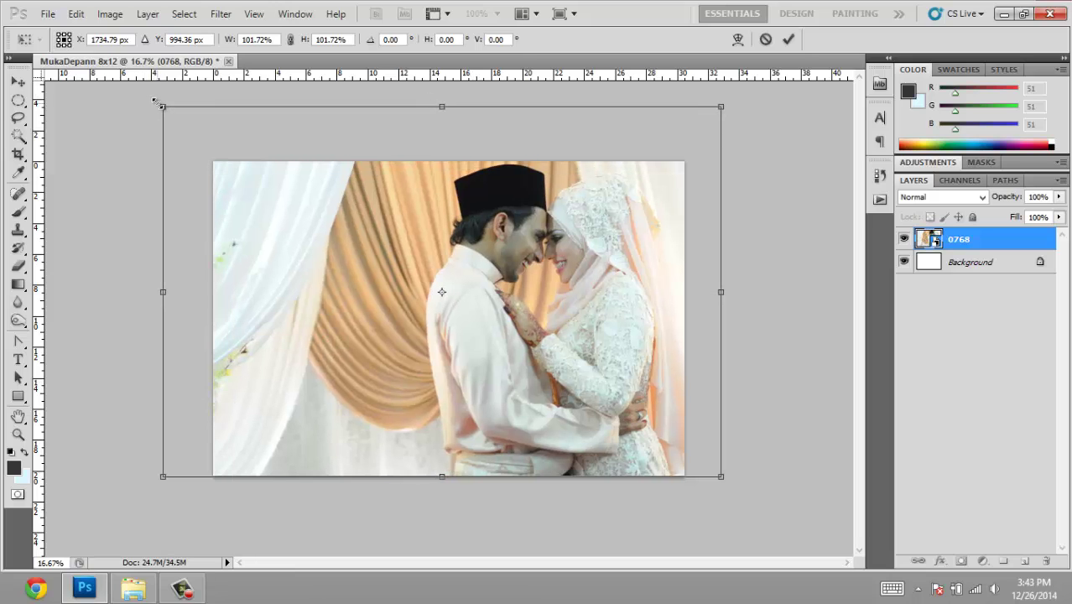
{"action": "key", "text": "shift+Right"}
{"action": "key", "text": "shift+Right"}
{"action": "key", "text": "shift+Right"}
{"action": "key", "text": "shift+Right"}
{"action": "key", "text": "shift+Right"}
{"action": "key", "text": "shift+Right"}
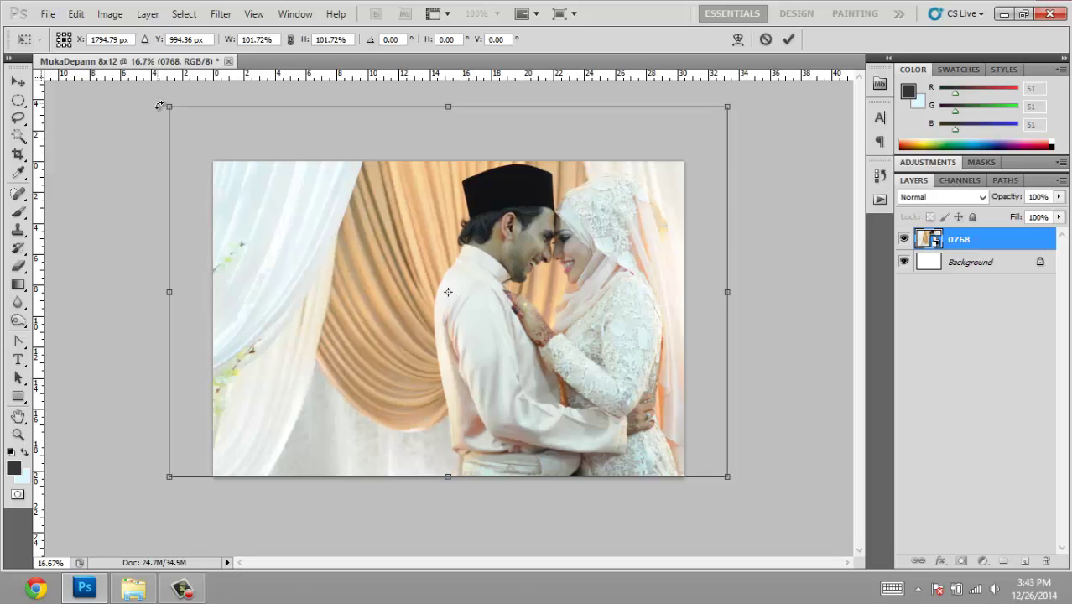
{"action": "key", "text": "Return"}
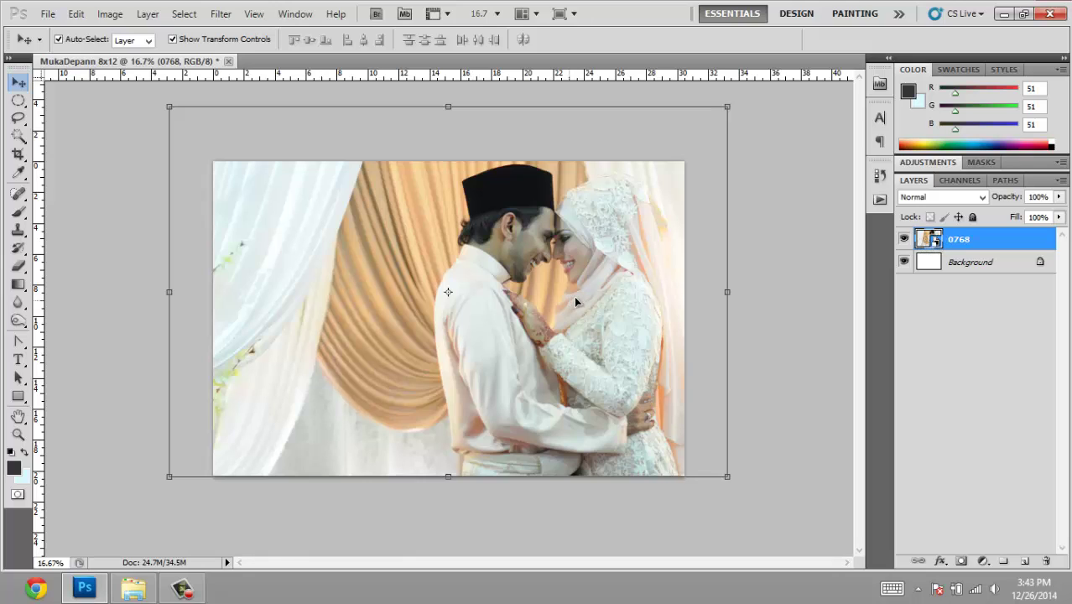
Step: Rasterize layer 0768 and duplicate it as 0768 copy
{"action": "right_click", "coordinate": [975, 234]}
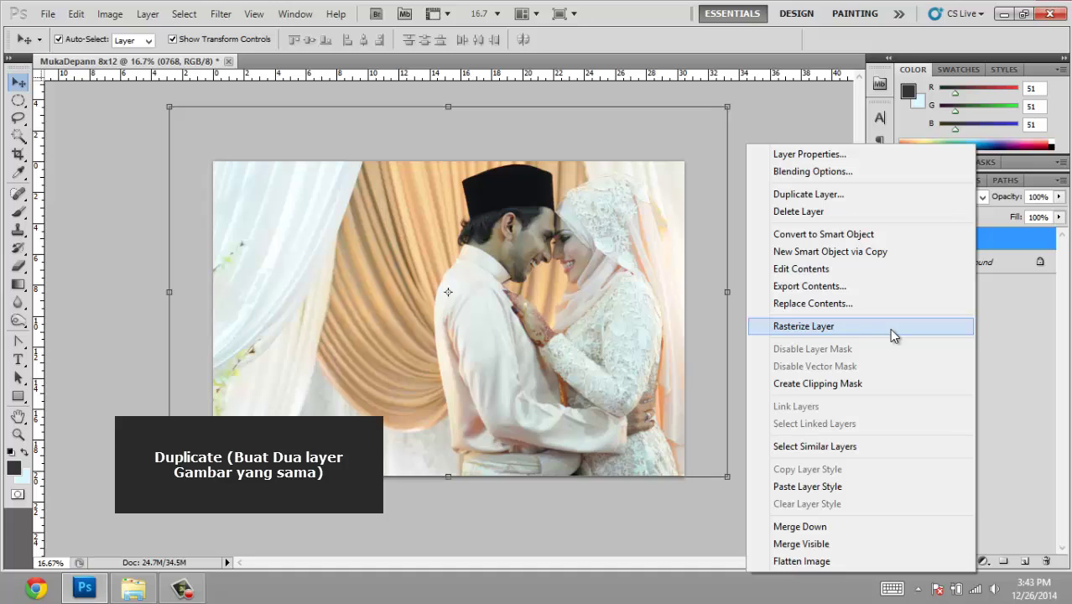
{"action": "left_click", "coordinate": [889, 328]}
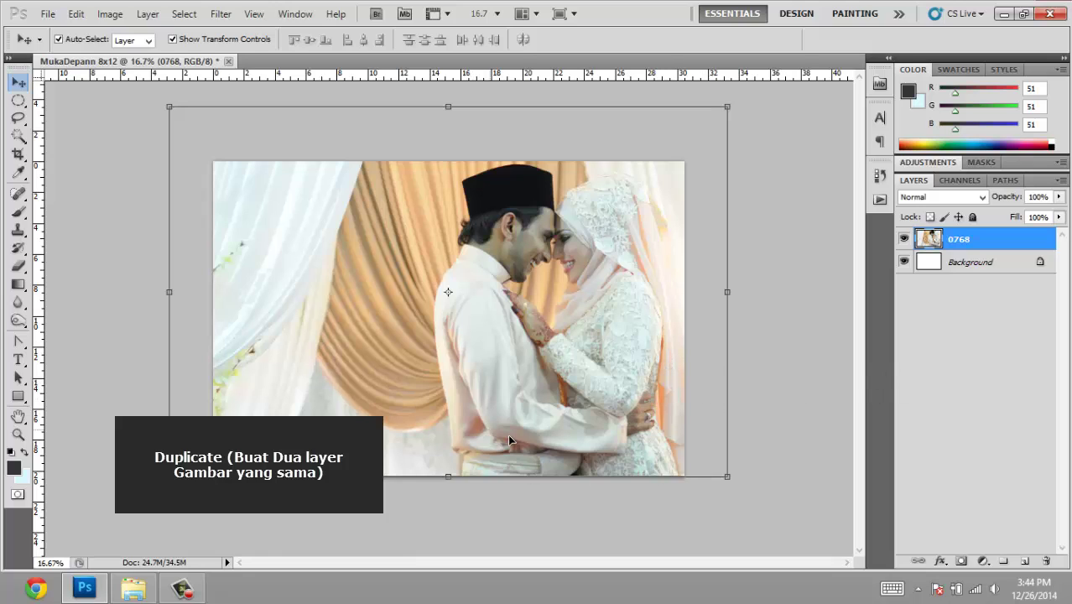
{"action": "right_click", "coordinate": [990, 245]}
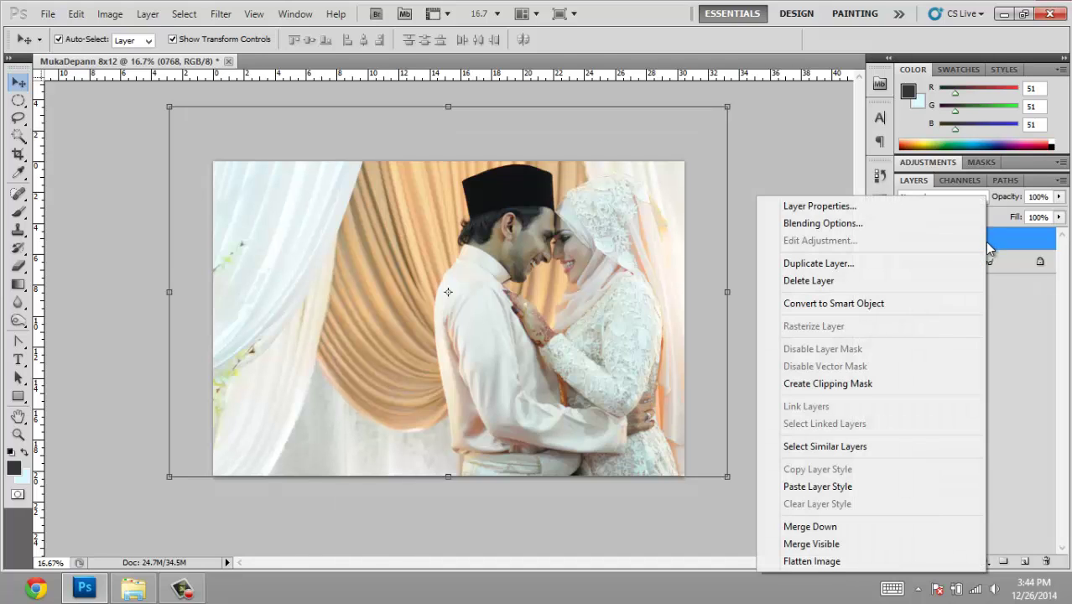
{"action": "left_click", "coordinate": [937, 261]}
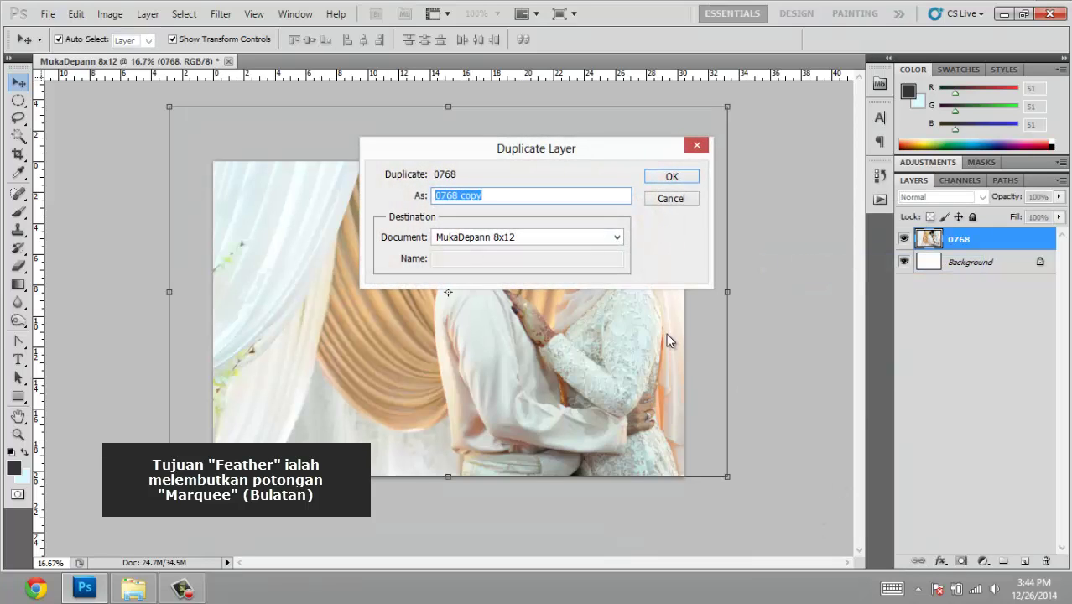
{"action": "left_click", "coordinate": [671, 176]}
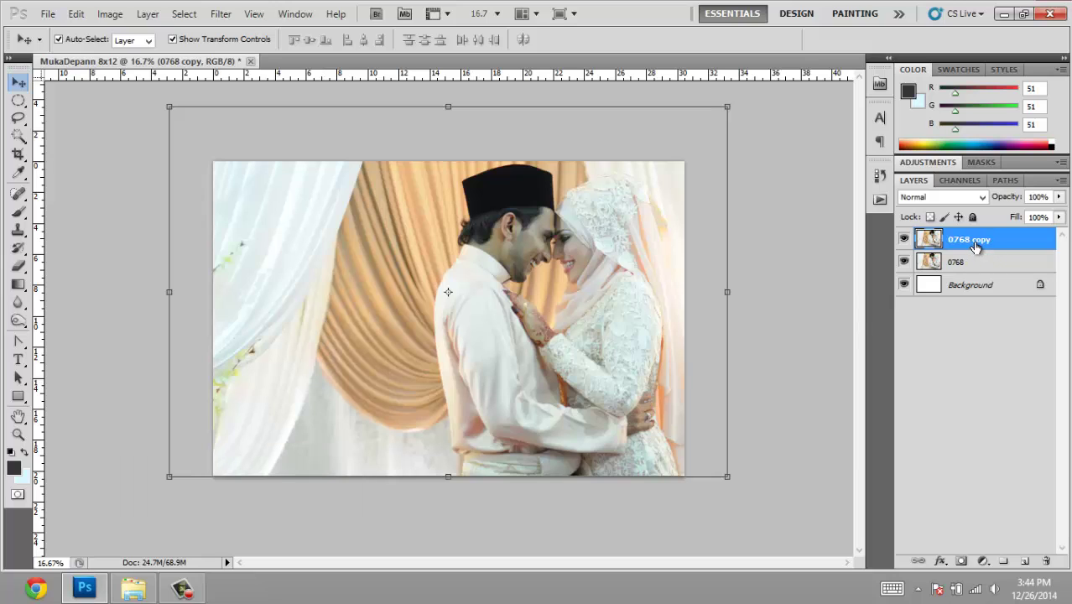
Step: Apply an 18.6-pixel Gaussian Blur to the 0768 copy layer
{"action": "left_click", "coordinate": [191, 14]}
{"action": "mouse_move", "coordinate": [221, 14]}
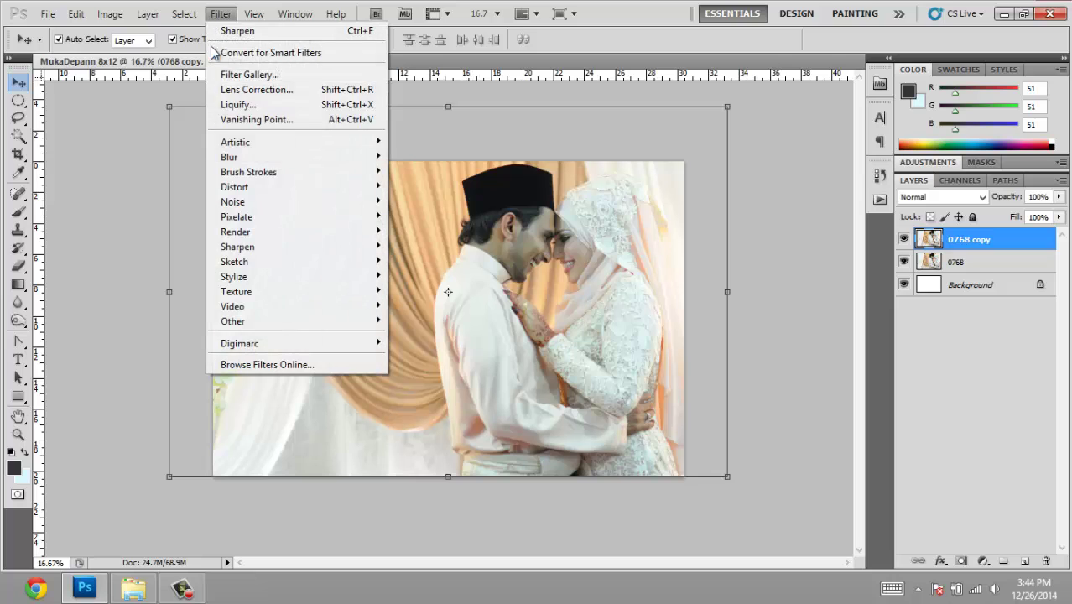
{"action": "mouse_move", "coordinate": [229, 157]}
{"action": "left_click", "coordinate": [159, 217]}
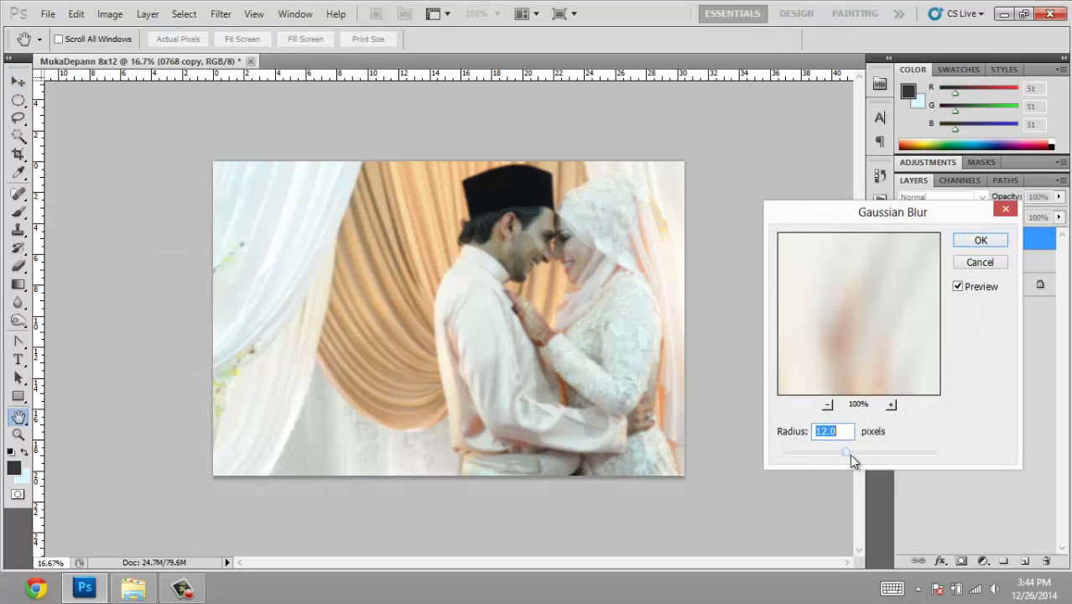
{"action": "left_click_drag", "start_coordinate": [849, 454], "coordinate": [850, 454]}
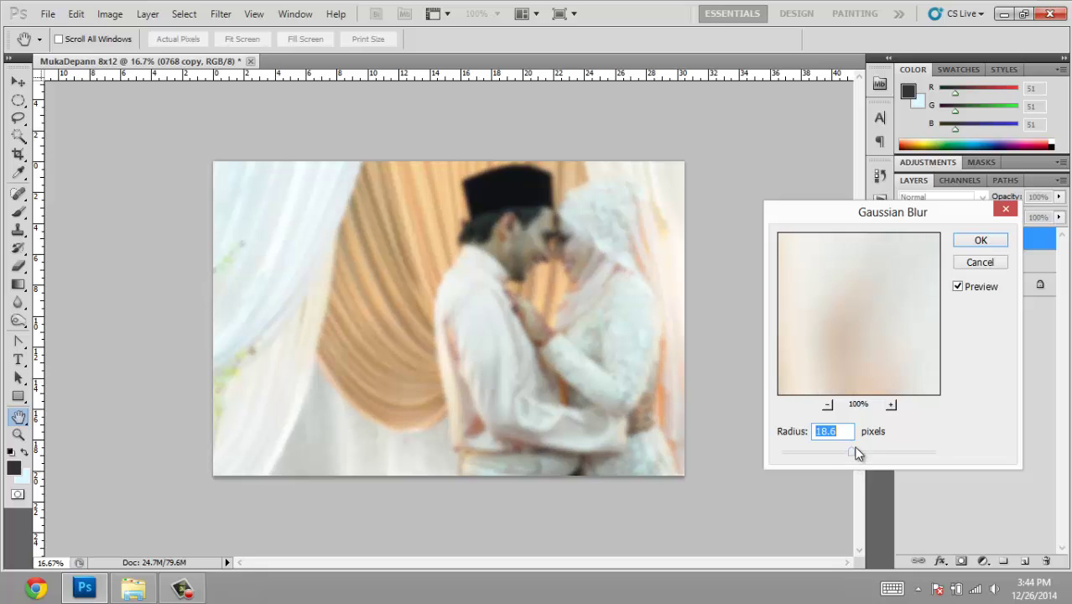
{"action": "left_click", "coordinate": [974, 242]}
{"action": "key", "text": "v"}
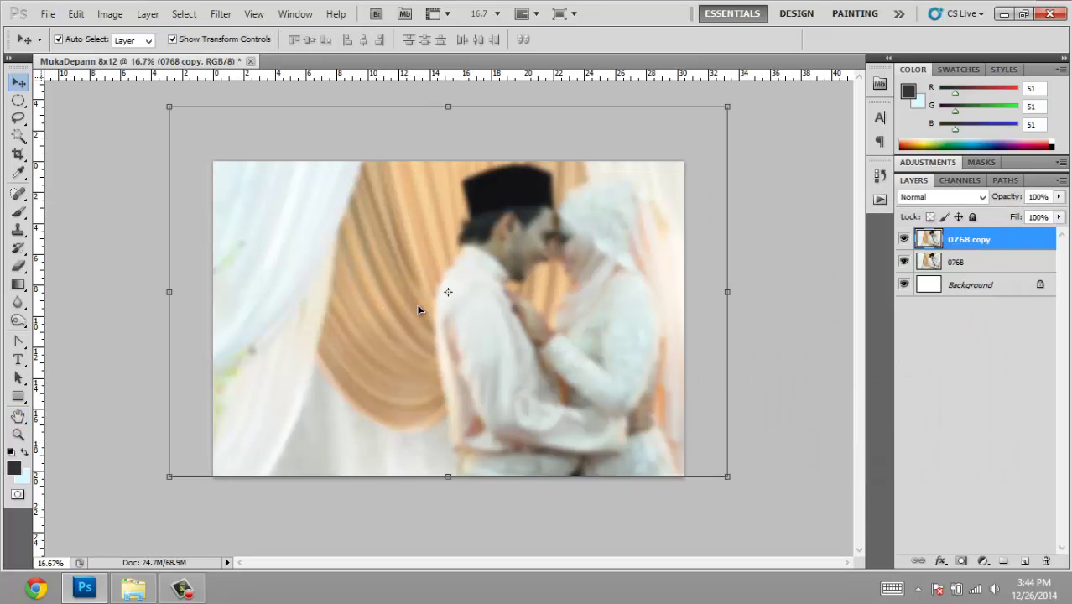
Step: Choose the Elliptical Marquee with a 40 px feather
{"action": "left_click", "coordinate": [22, 105]}
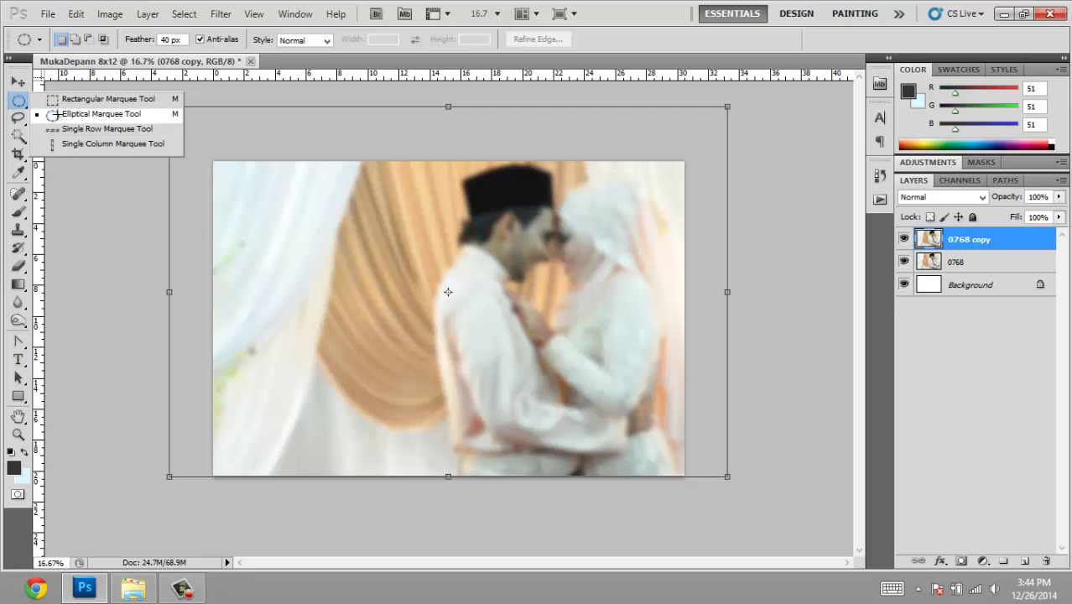
{"action": "left_click", "coordinate": [58, 117]}
{"action": "left_click", "coordinate": [183, 41]}
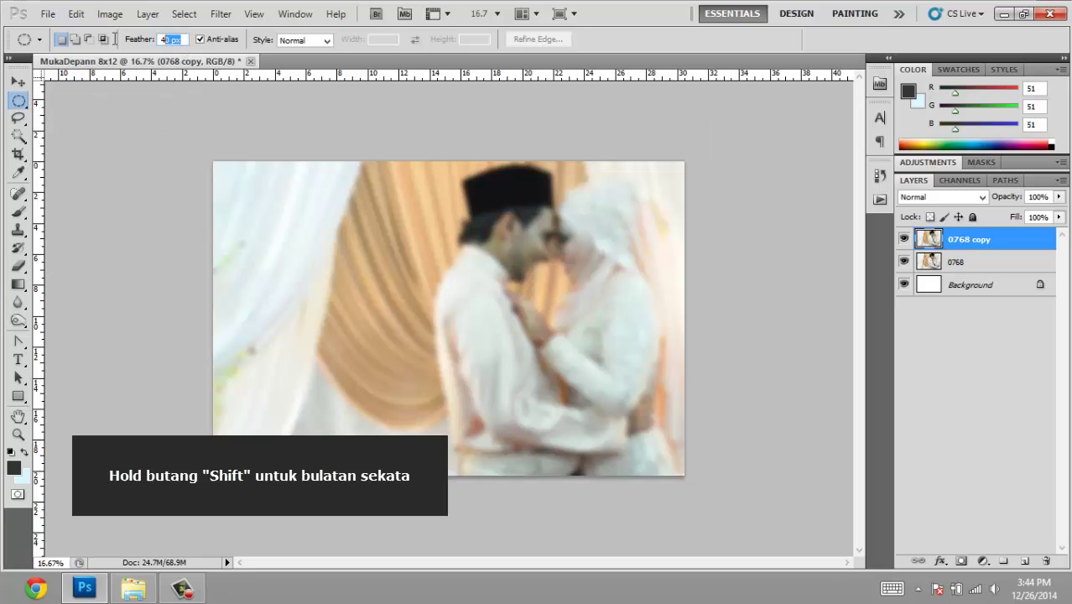
{"action": "type", "text": "40"}
{"action": "type", "text": " px"}
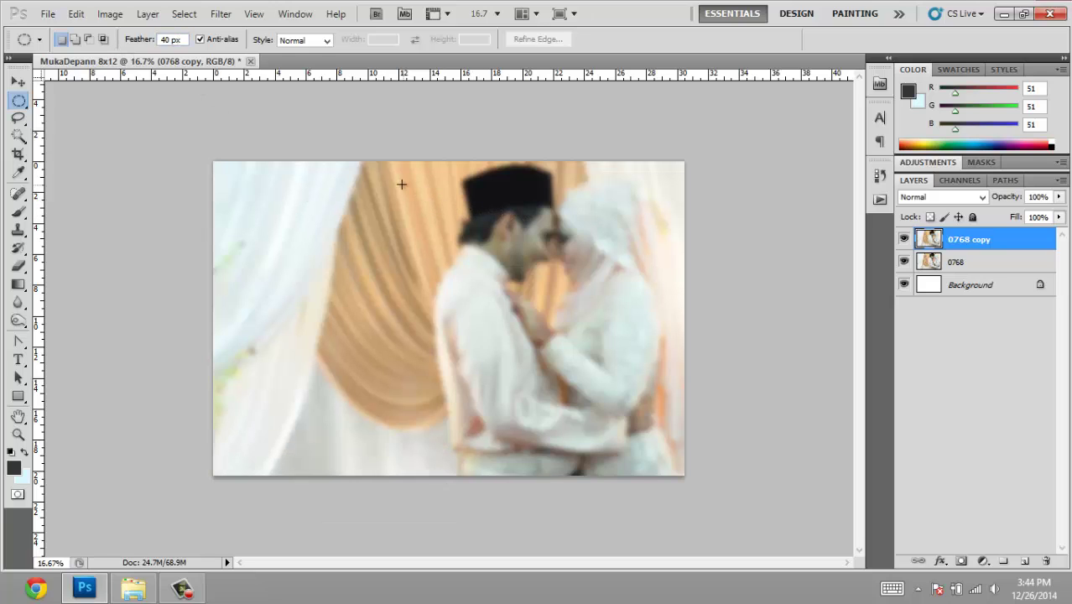
Step: Select a circle centred on the couple, delete the blurred pixels inside, and deselect
{"action": "left_click_drag", "start_coordinate": [398, 181], "coordinate": [490, 294]}
{"action": "left_click_drag", "start_coordinate": [575, 443], "coordinate": [671, 538]}
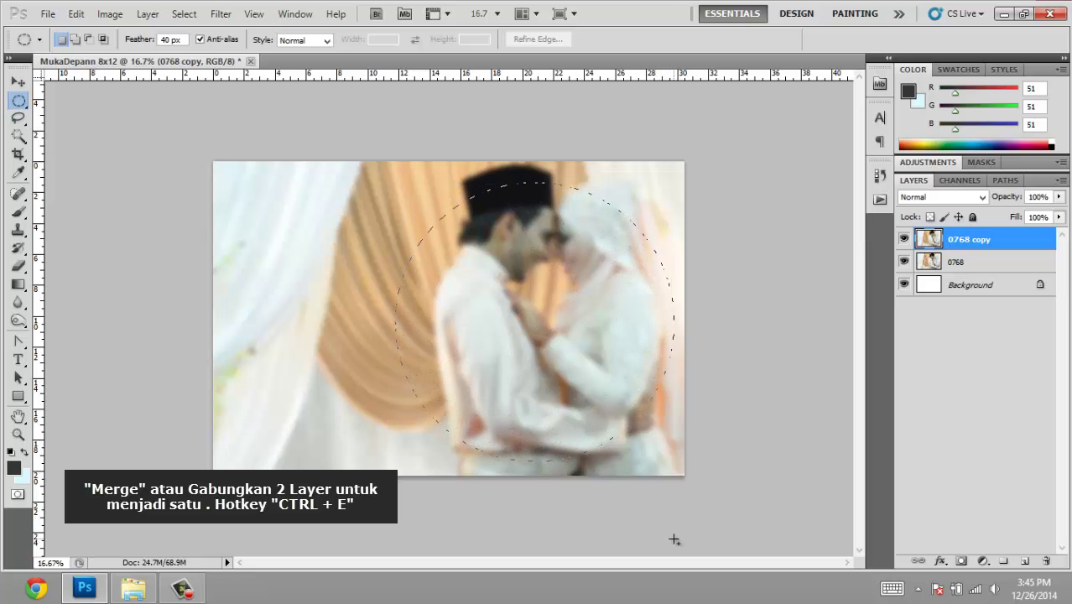
{"action": "left_click_drag", "start_coordinate": [677, 540], "coordinate": [676, 538]}
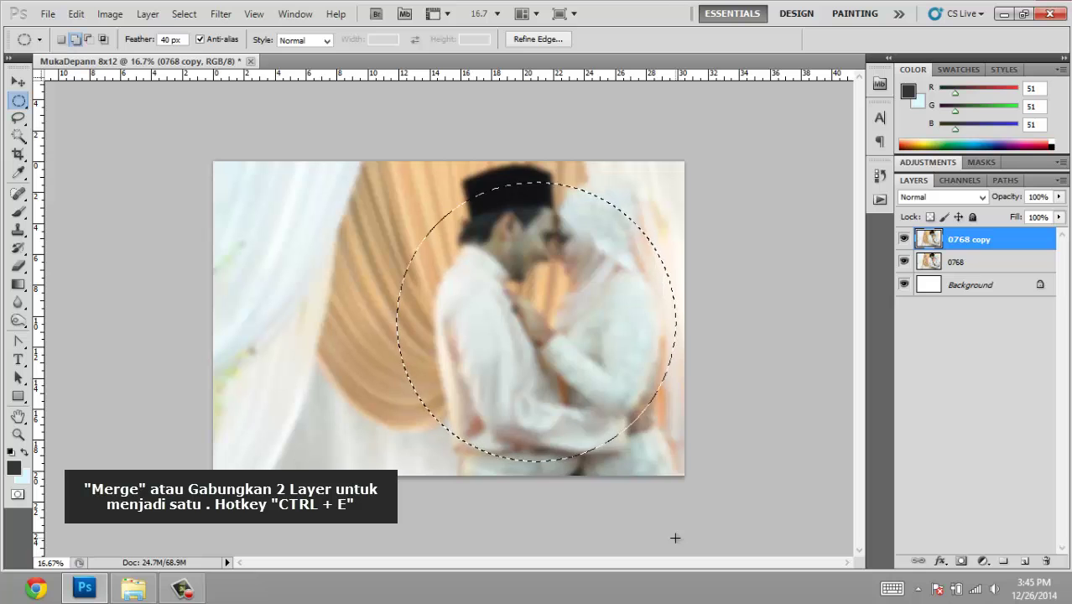
{"action": "key", "text": "Right"}
{"action": "key", "text": "Right"}
{"action": "key", "text": "Right"}
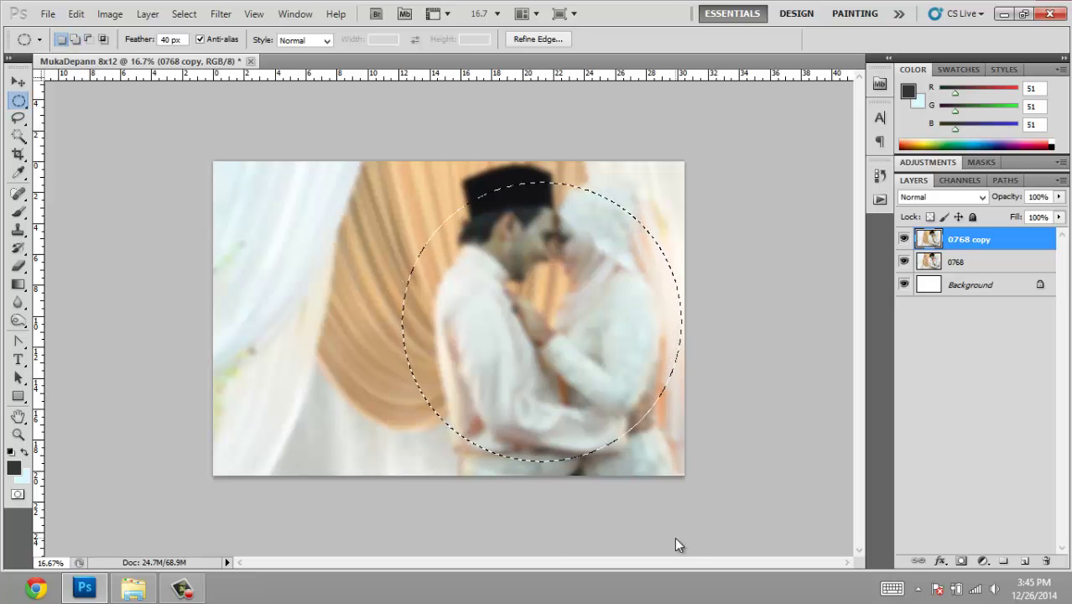
{"action": "key", "text": "Right"}
{"action": "key", "text": "Right"}
{"action": "key", "text": "Right"}
{"action": "key", "text": "Right"}
{"action": "key", "text": "Right"}
{"action": "key", "text": "Right"}
{"action": "key", "text": "Right"}
{"action": "key", "text": "Right"}
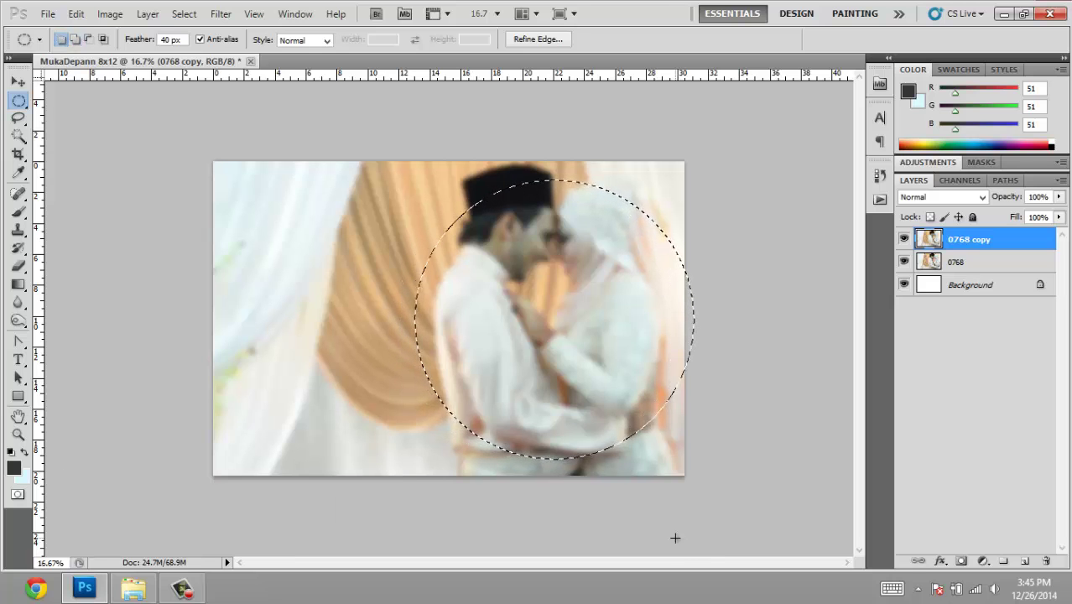
{"action": "key", "text": "Left"}
{"action": "key", "text": "Left"}
{"action": "key", "text": "Left"}
{"action": "key", "text": "Up"}
{"action": "key", "text": "Up"}
{"action": "key", "text": "Down"}
{"action": "key", "text": "Down"}
{"action": "key", "text": "Down"}
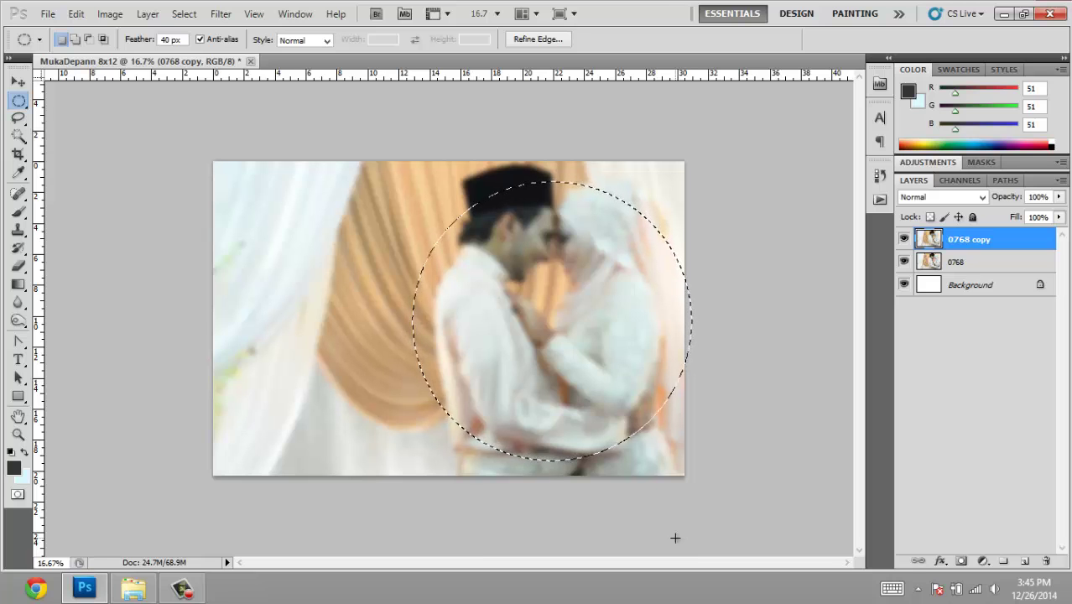
{"action": "key", "text": "Delete"}
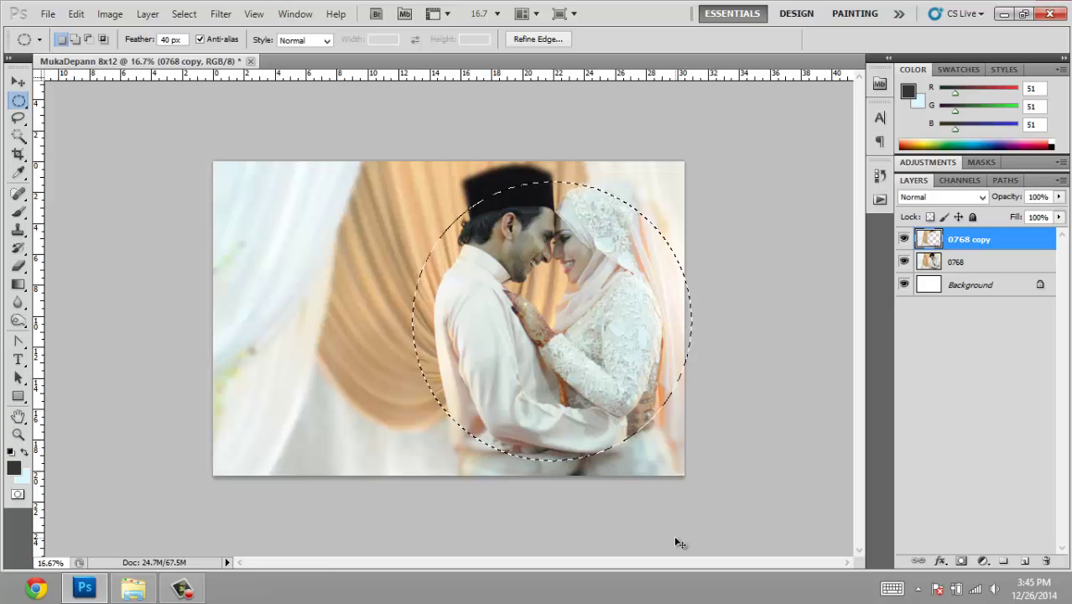
{"action": "key", "text": "ctrl+d"}
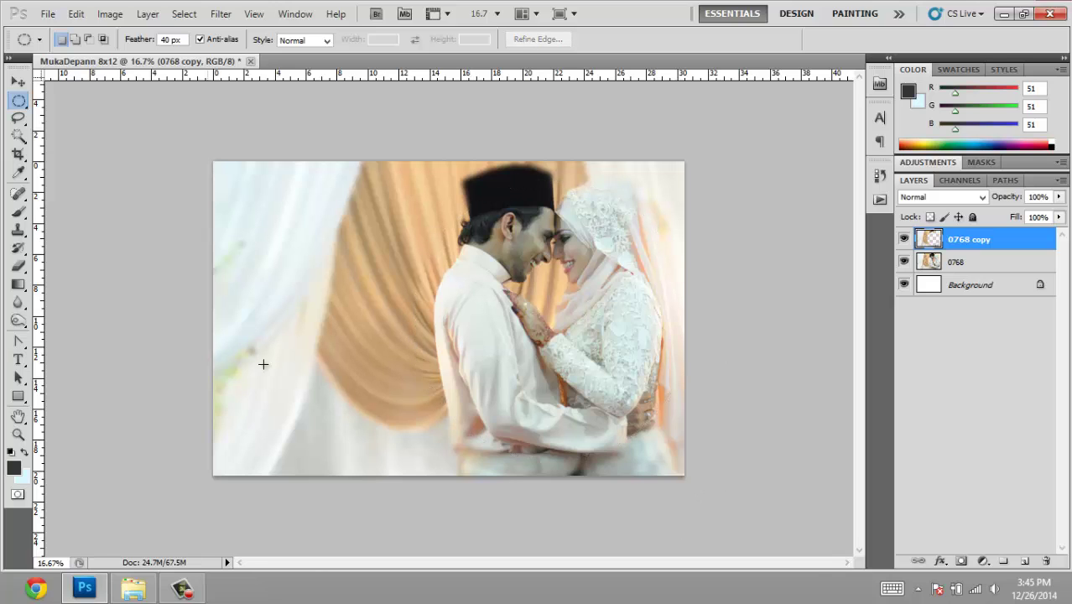
{"action": "left_click", "coordinate": [886, 176]}
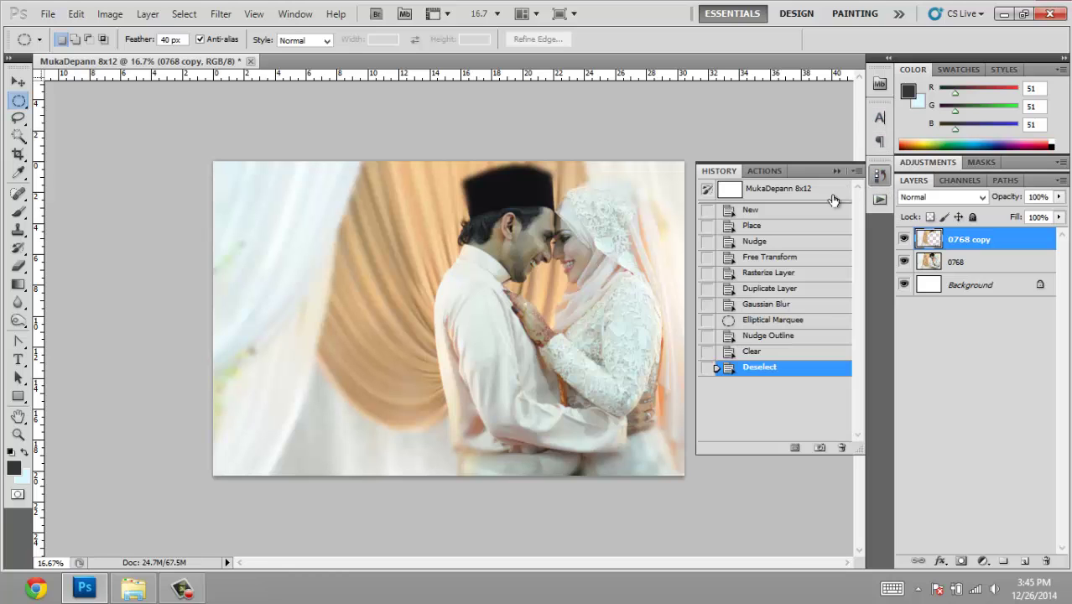
{"action": "left_click", "coordinate": [795, 351]}
{"action": "left_click", "coordinate": [791, 336]}
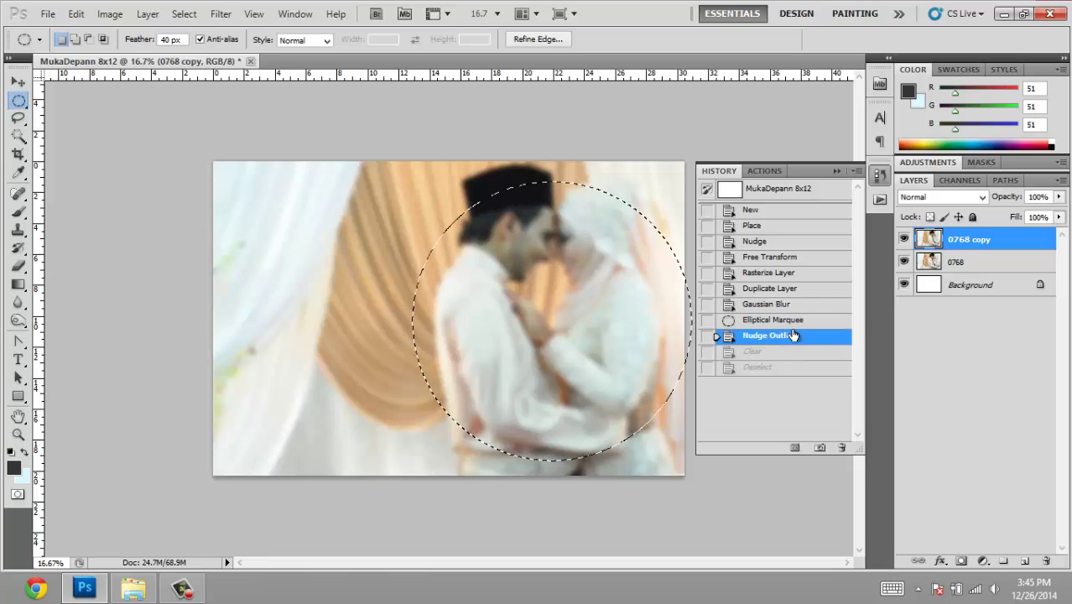
{"action": "left_click", "coordinate": [787, 352]}
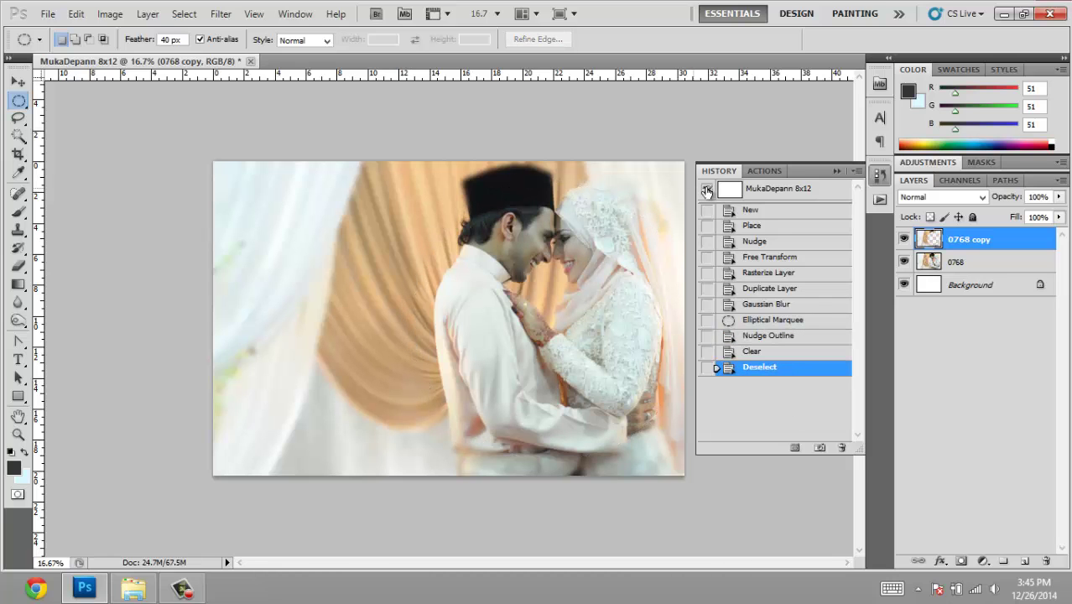
{"action": "left_click", "coordinate": [836, 172]}
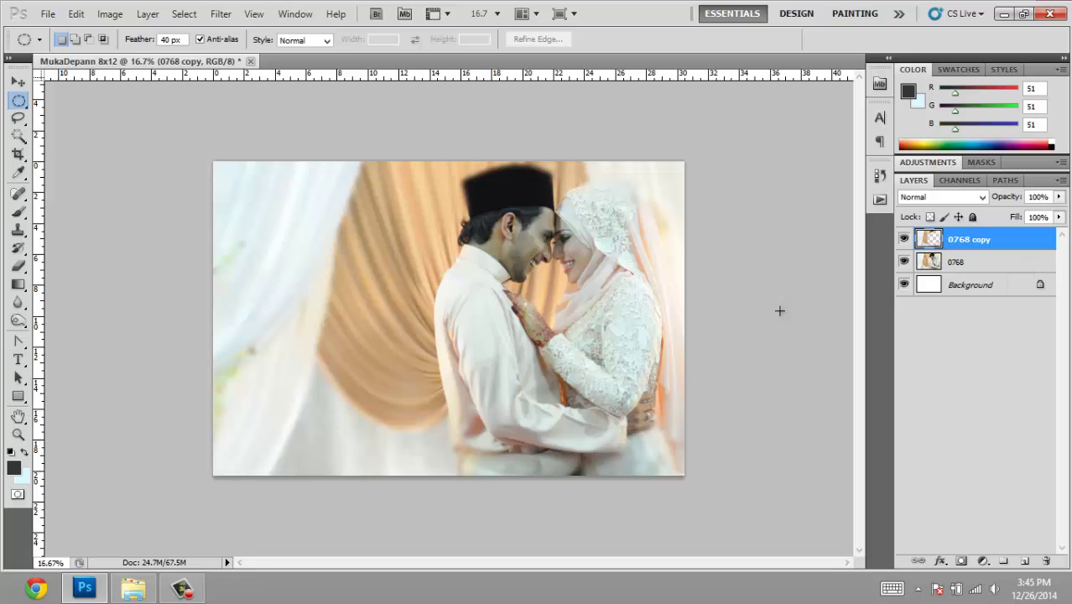
Step: Select layers 0768 and 0768 copy together and merge them with Ctrl+E
{"action": "left_click", "coordinate": [990, 261], "text": "shift"}
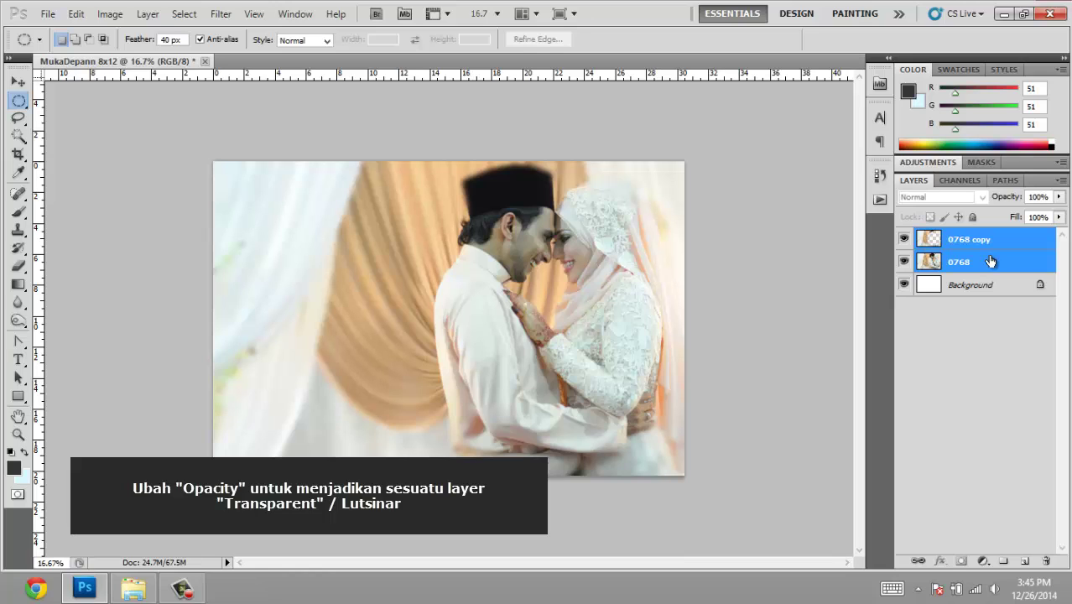
{"action": "left_click", "coordinate": [999, 242]}
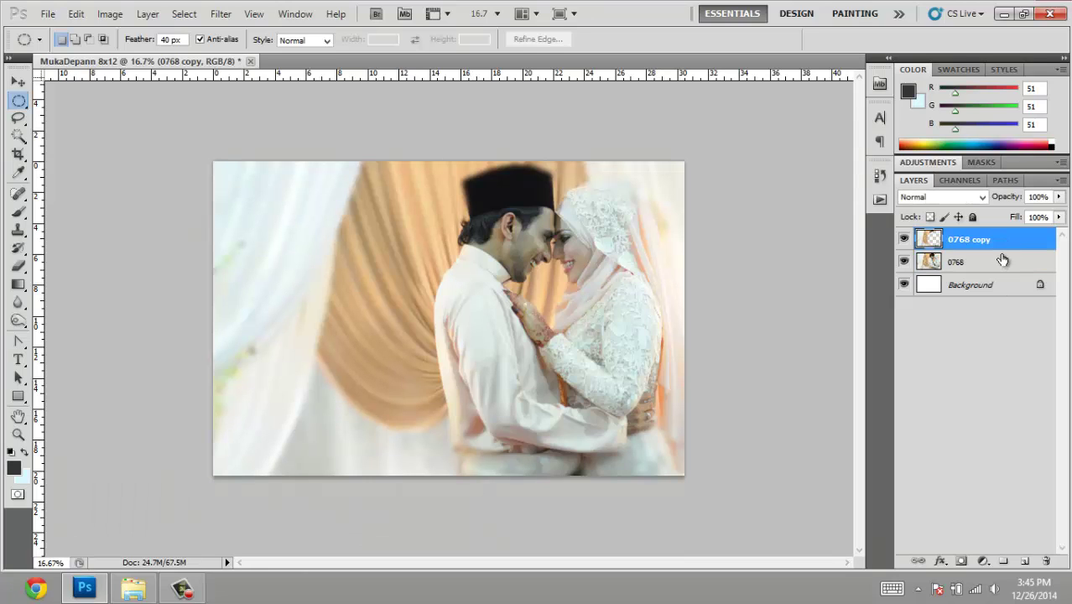
{"action": "left_click", "coordinate": [999, 262], "text": "shift"}
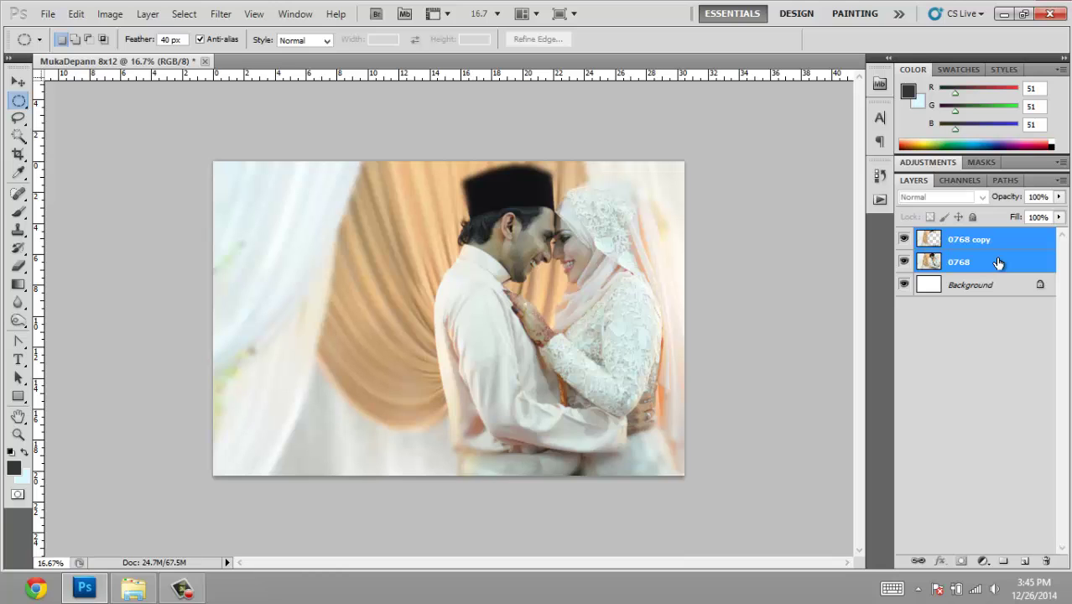
{"action": "key", "text": "ctrl+e"}
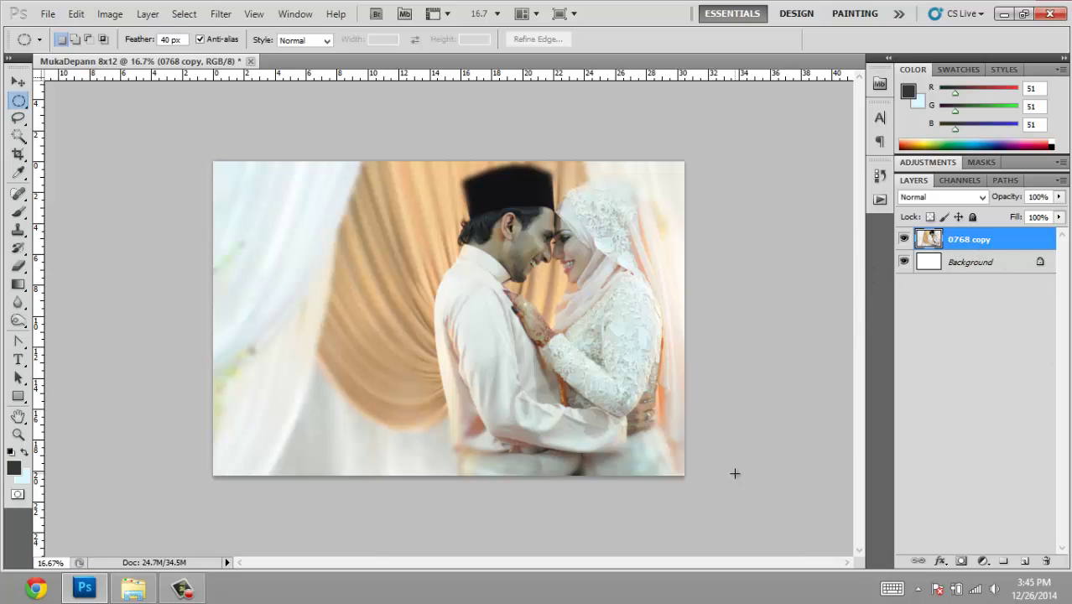
Step: Raise the photo's saturation by +25 with Hue/Saturation
{"action": "key", "text": "ctrl+u"}
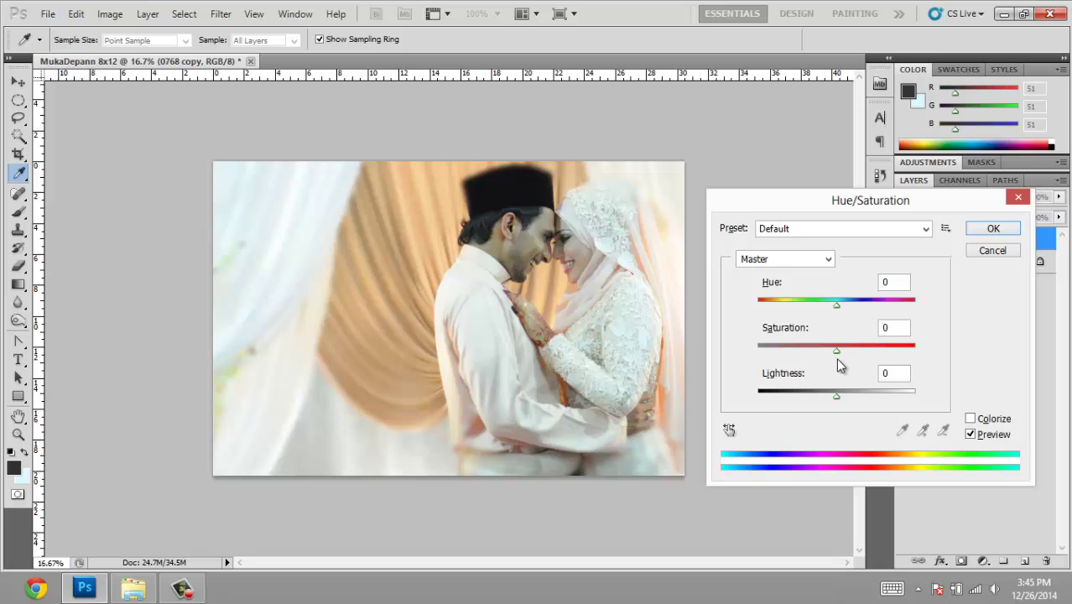
{"action": "left_click_drag", "start_coordinate": [836, 350], "coordinate": [855, 351]}
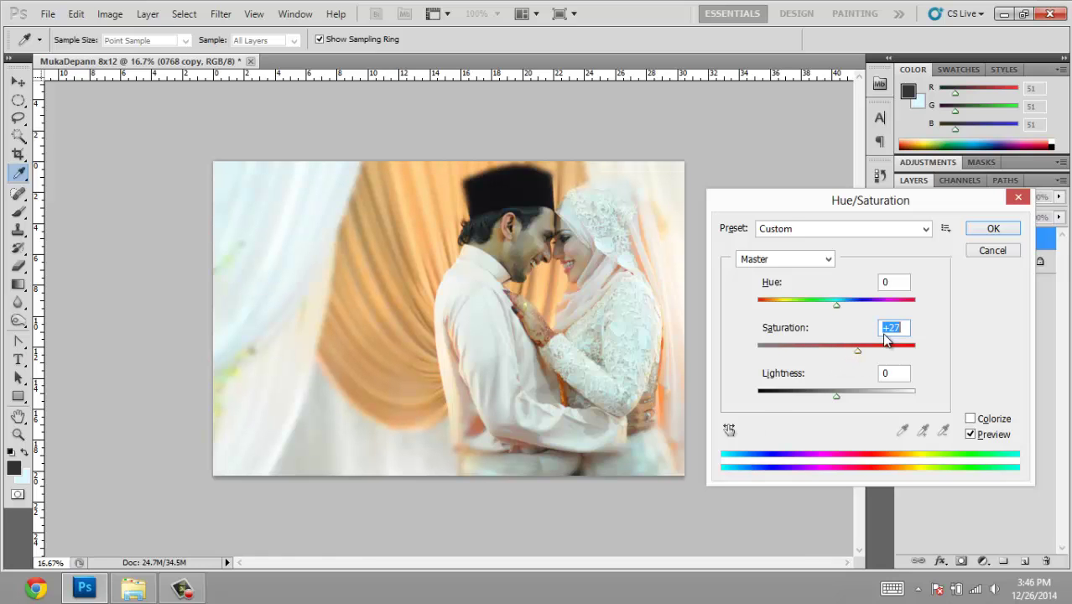
{"action": "left_click", "coordinate": [993, 228]}
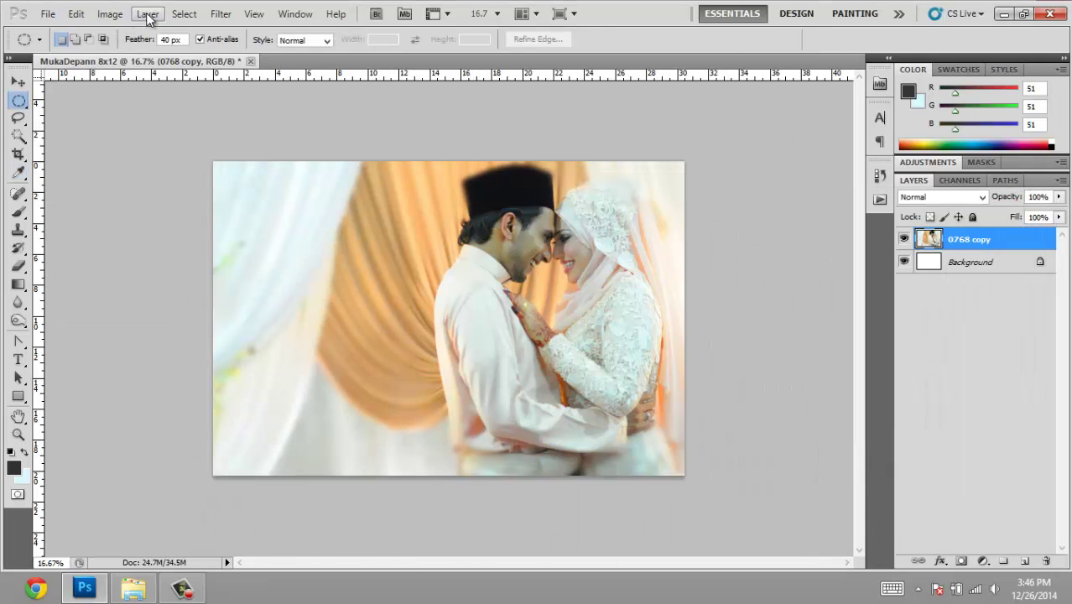
Step: Brighten the midtones with a raised Curves point at output 200
{"action": "left_click", "coordinate": [110, 14]}
{"action": "mouse_move", "coordinate": [120, 31]}
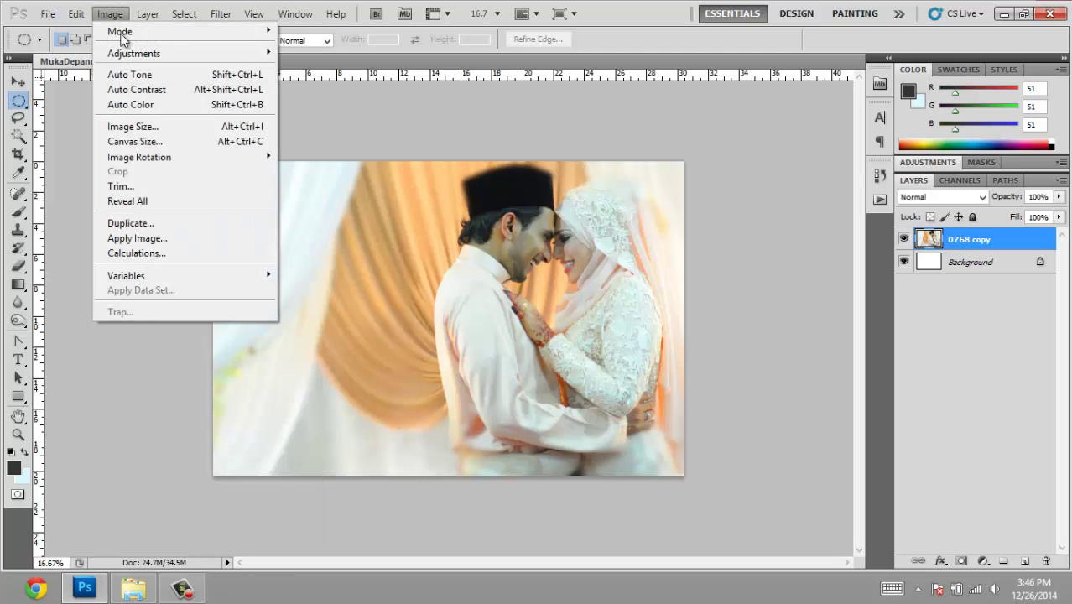
{"action": "mouse_move", "coordinate": [133, 53]}
{"action": "left_click", "coordinate": [314, 85]}
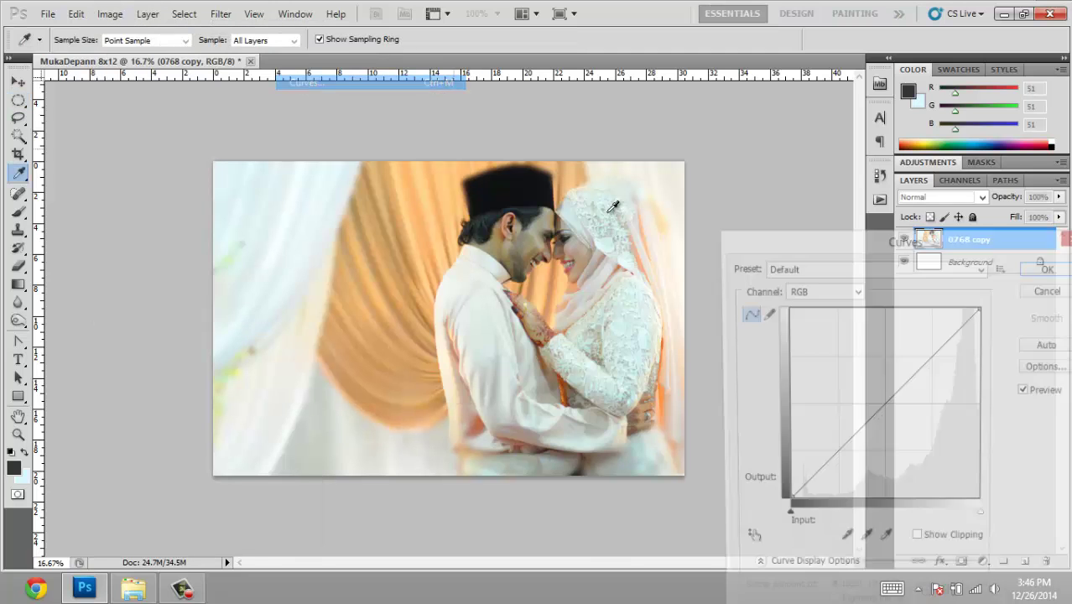
{"action": "left_click", "coordinate": [920, 335]}
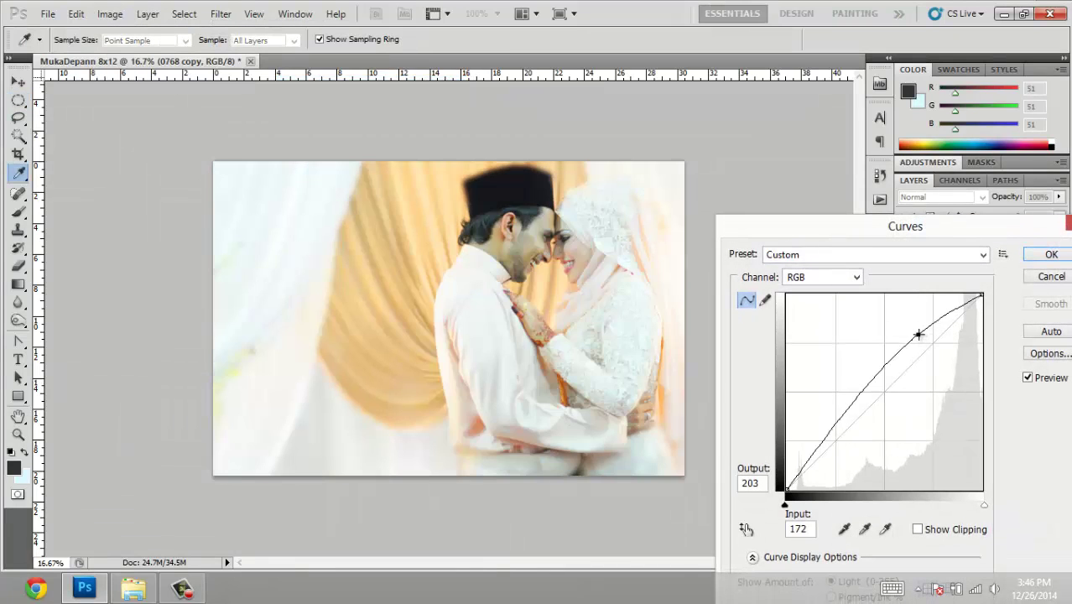
{"action": "left_click_drag", "start_coordinate": [920, 335], "coordinate": [921, 336]}
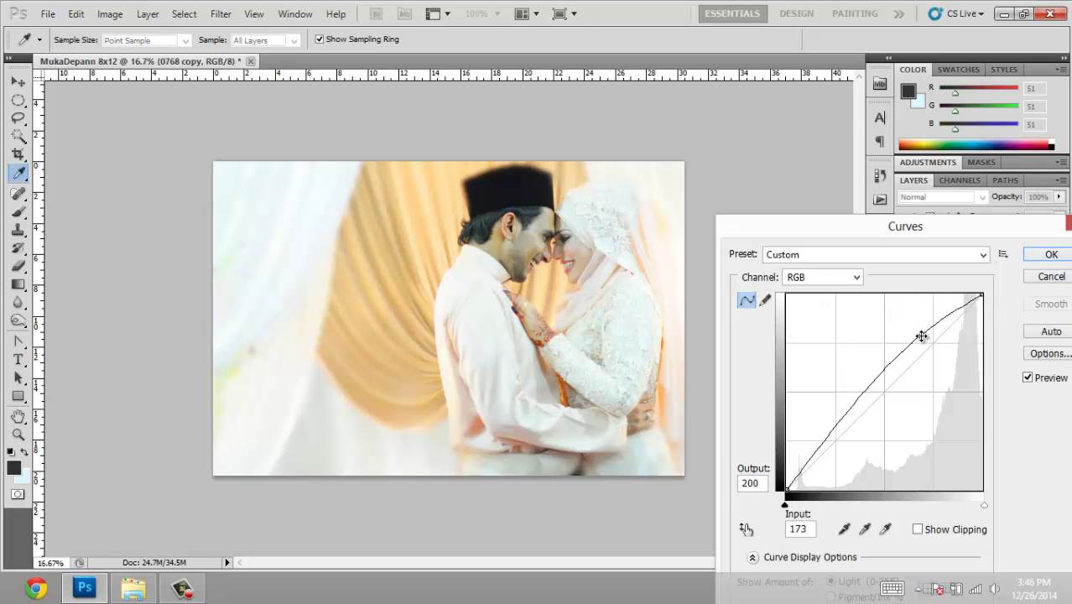
{"action": "left_click", "coordinate": [1048, 256]}
{"action": "key", "text": "m"}
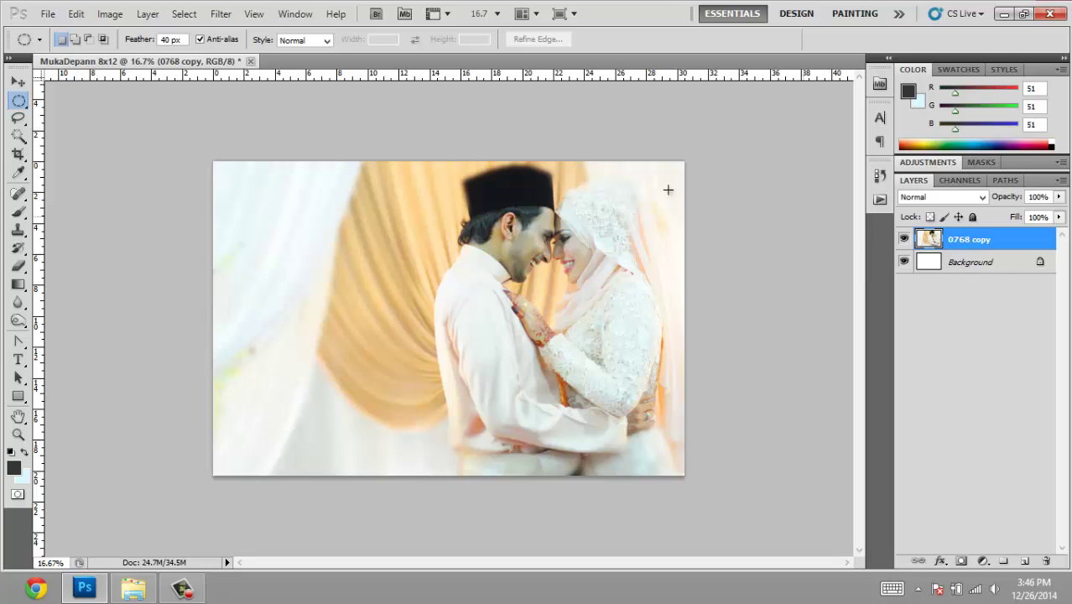
Step: Boost the saturation a further +11 with Hue/Saturation
{"action": "key", "text": "ctrl+u"}
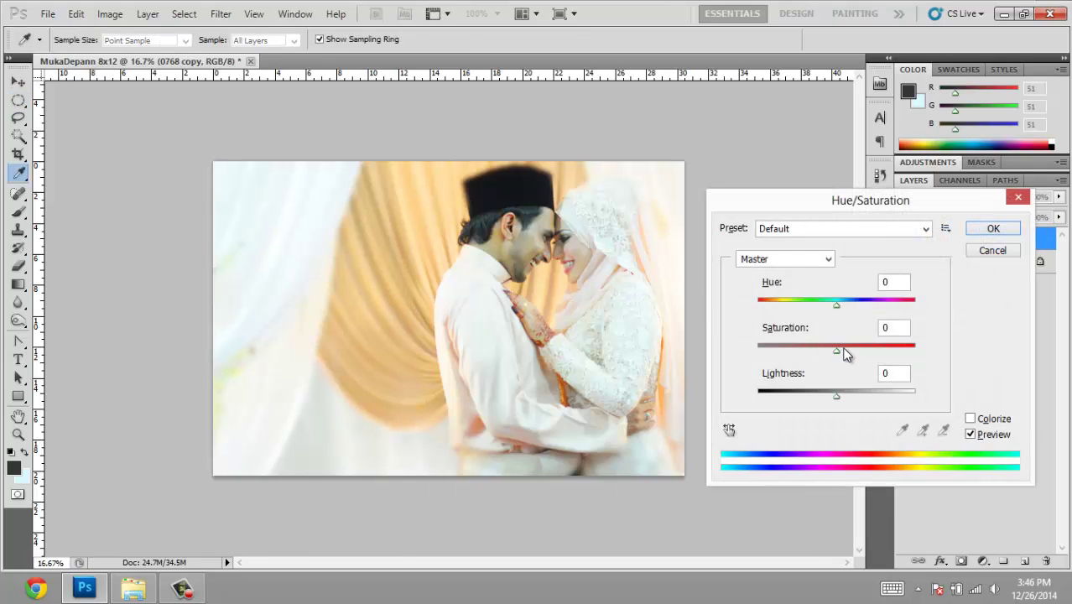
{"action": "left_click_drag", "start_coordinate": [837, 351], "coordinate": [845, 351]}
{"action": "left_click", "coordinate": [987, 234]}
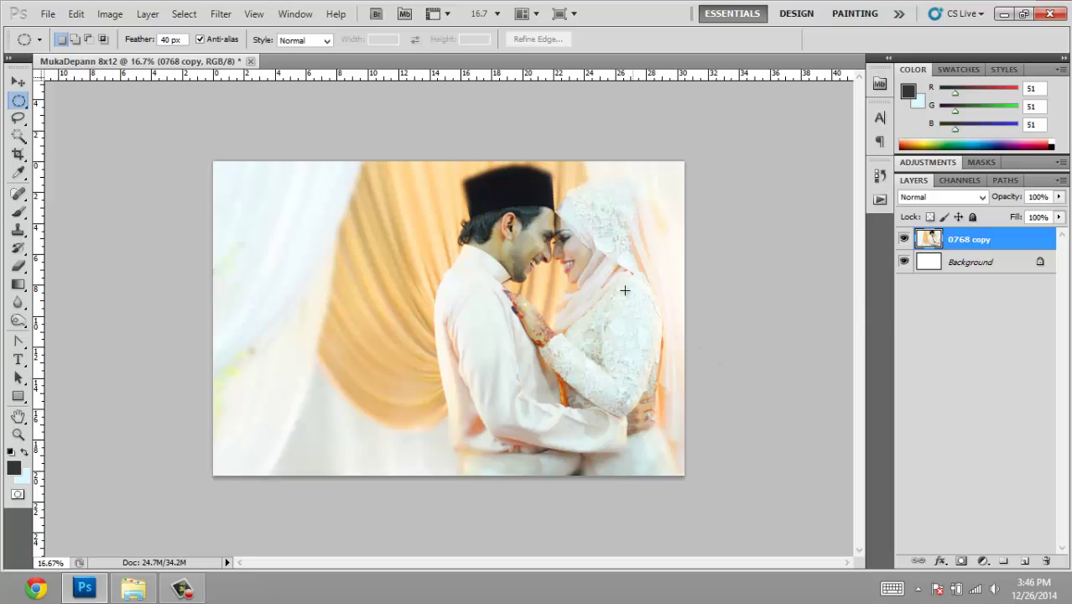
Step: Add empty Layer 1 and set the foreground to the curtain's peach (R247 G203 B131)
{"action": "left_click", "coordinate": [1024, 560]}
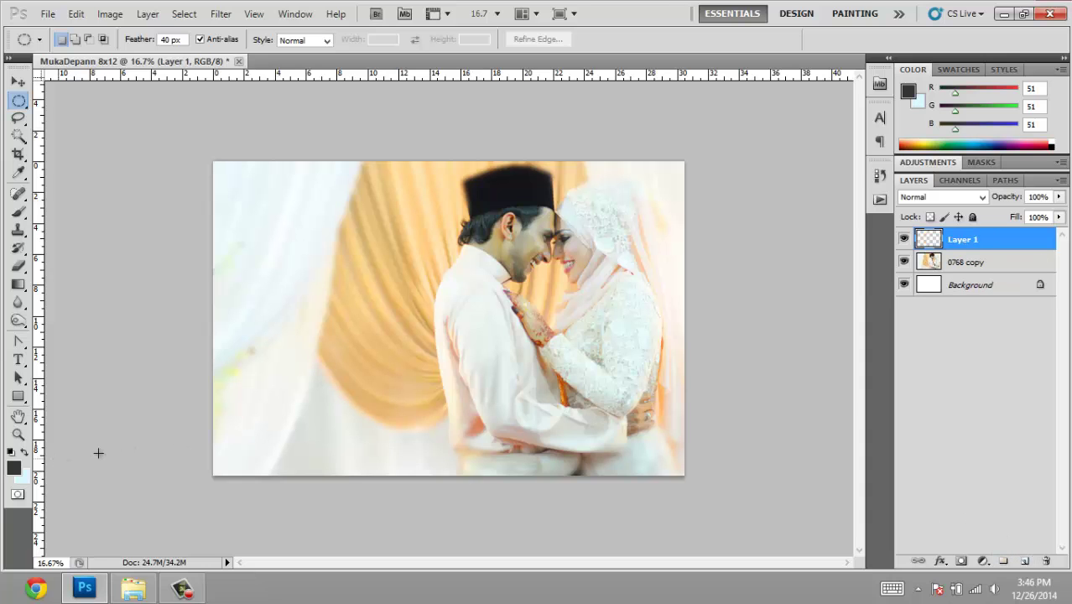
{"action": "left_click", "coordinate": [15, 469]}
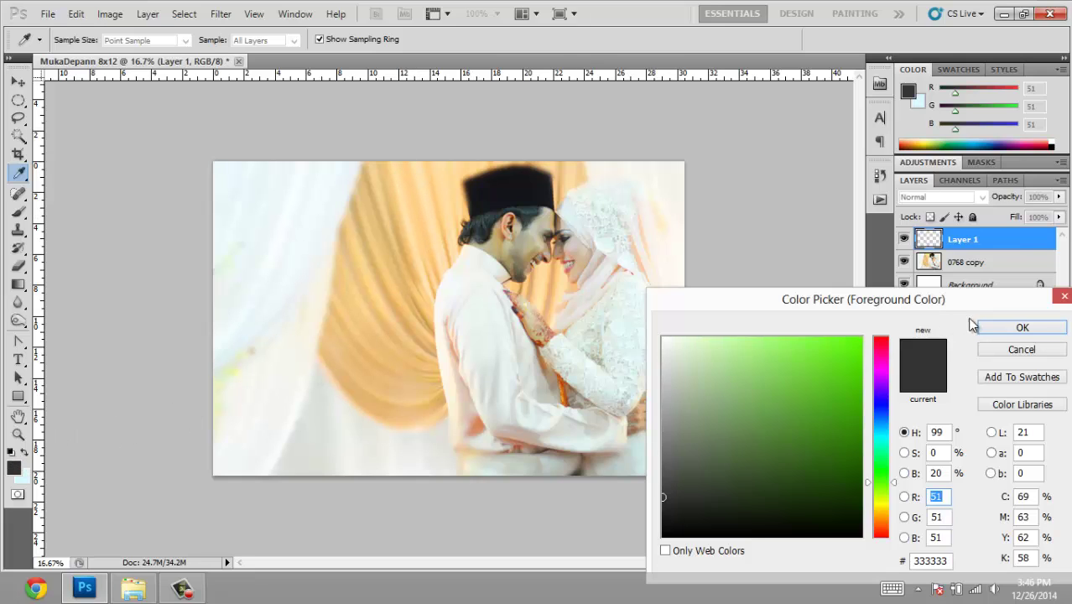
{"action": "left_click", "coordinate": [986, 327]}
{"action": "left_click", "coordinate": [12, 466]}
{"action": "left_click", "coordinate": [404, 185]}
{"action": "left_click", "coordinate": [997, 329]}
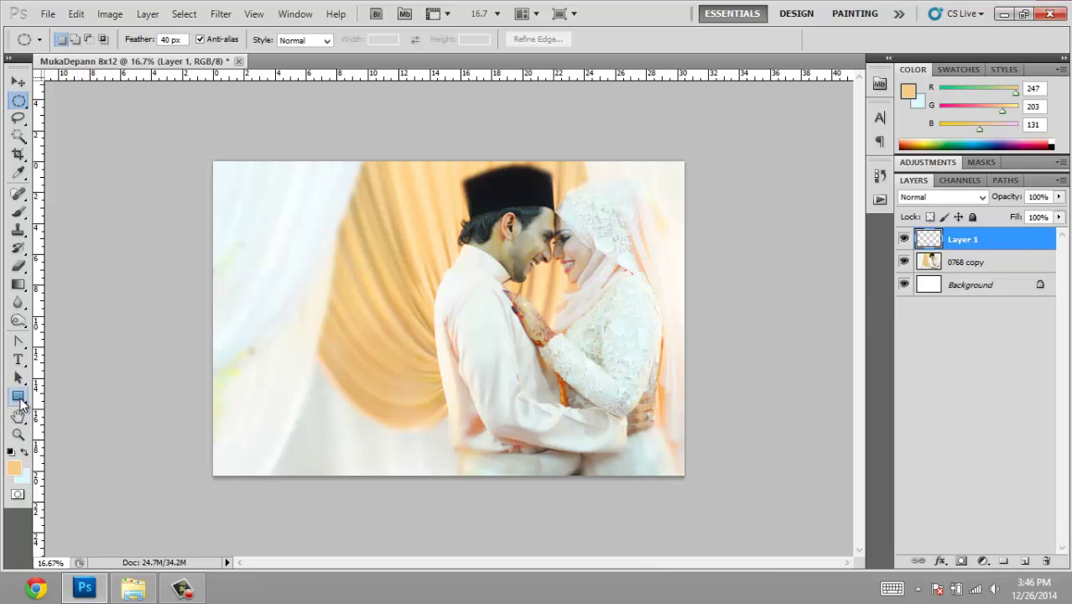
{"action": "left_click", "coordinate": [20, 398]}
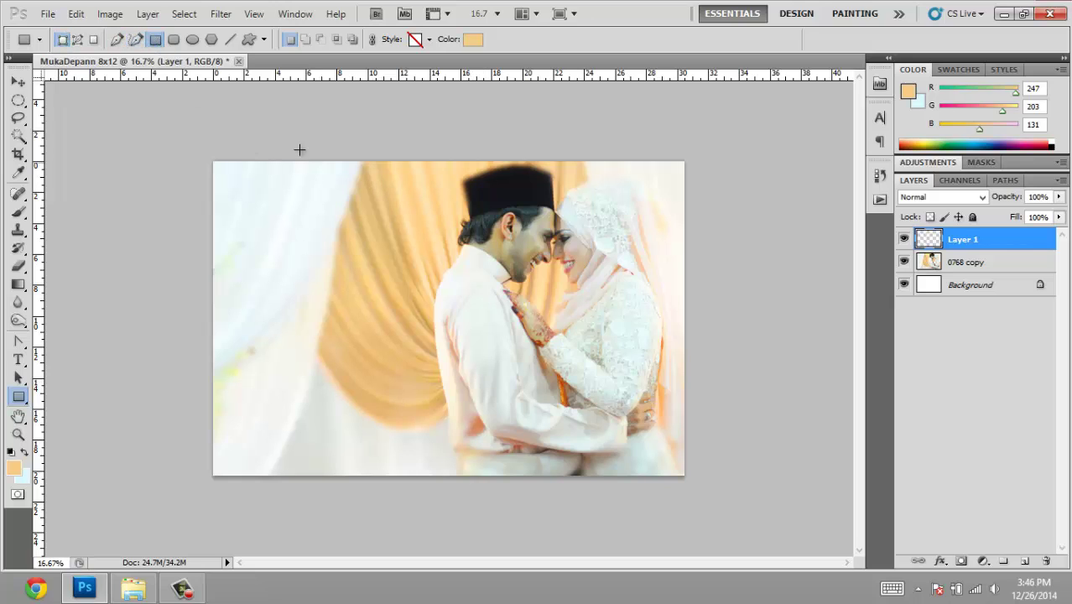
Step: Draw a tall peach rectangle down the photo's left side at 30% opacity
{"action": "mouse_move", "coordinate": [264, 130]}
{"action": "left_mouse_down"}
{"action": "mouse_move", "coordinate": [313, 458]}
{"action": "mouse_move", "coordinate": [359, 510]}
{"action": "left_mouse_up"}
{"action": "left_click", "coordinate": [17, 82]}
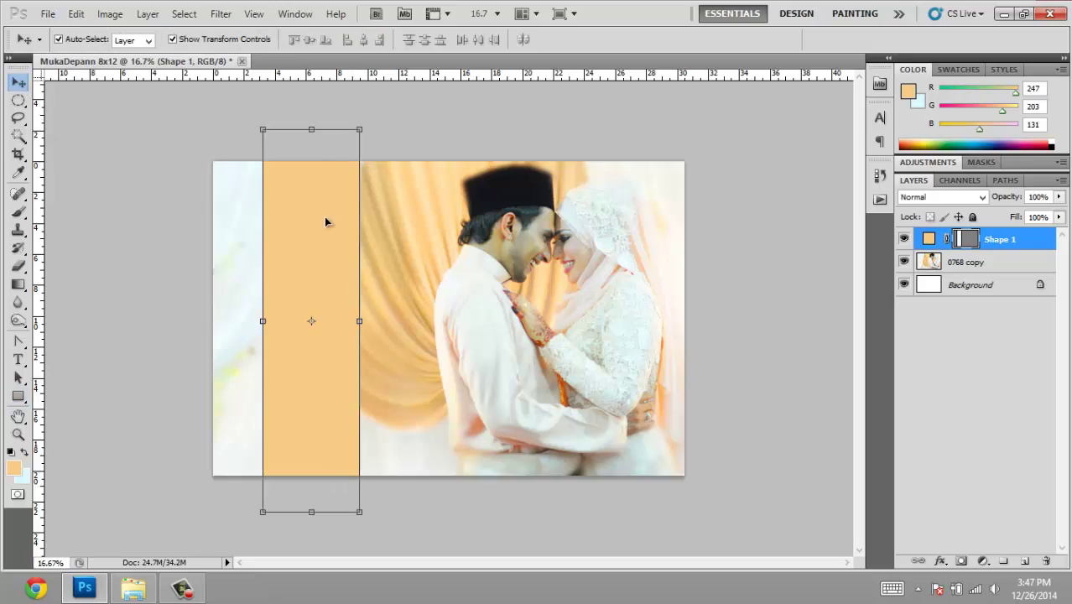
{"action": "left_click_drag", "start_coordinate": [323, 217], "coordinate": [317, 232]}
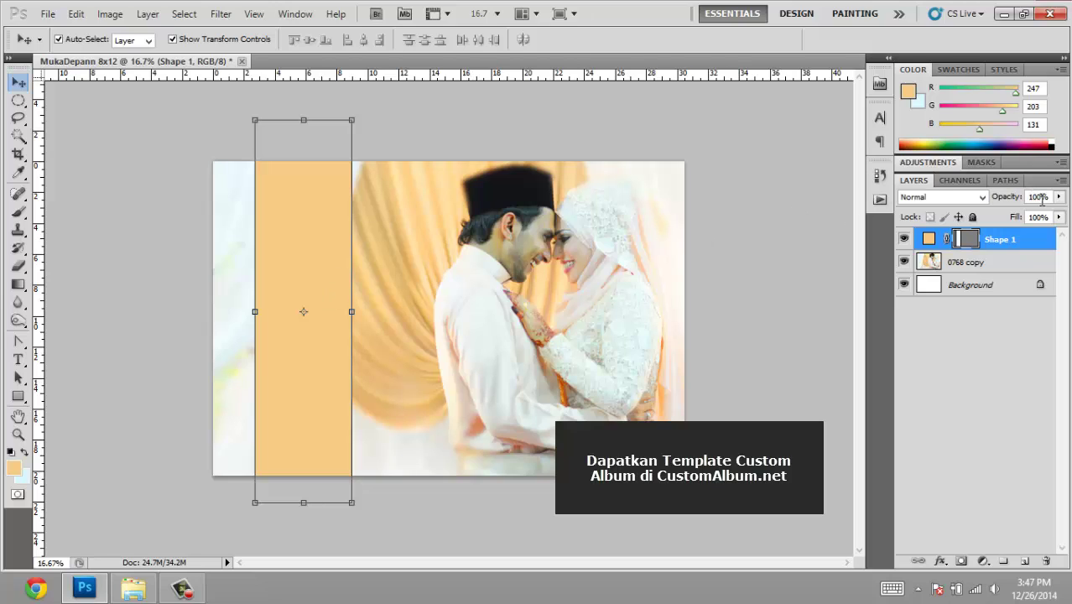
{"action": "left_click", "coordinate": [1040, 197]}
{"action": "type", "text": "5"}
{"action": "type", "text": "0"}
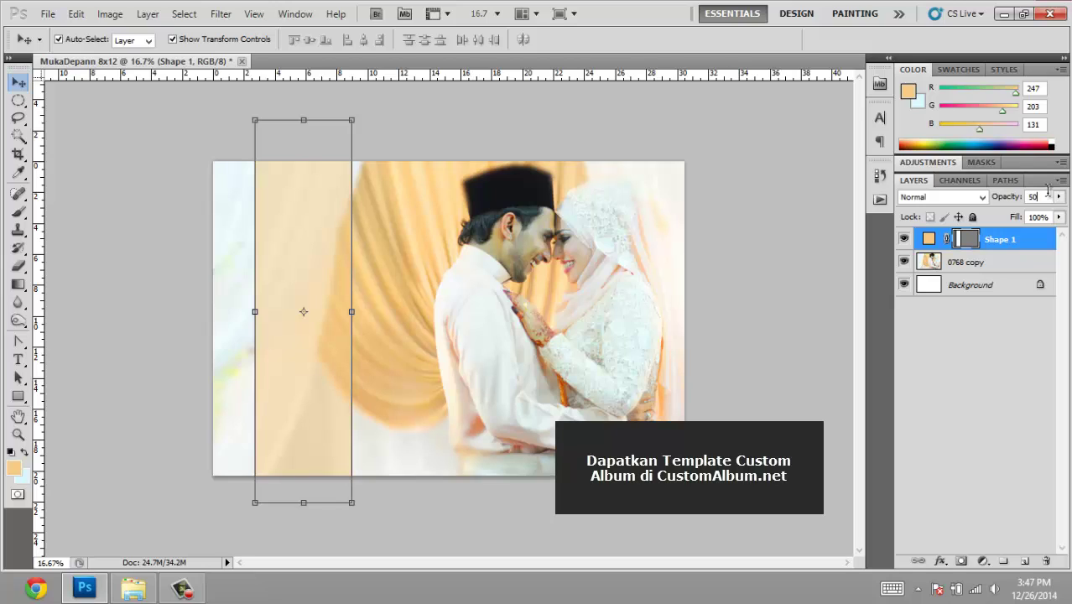
{"action": "key", "text": "BackSpace"}
{"action": "type", "text": "30"}
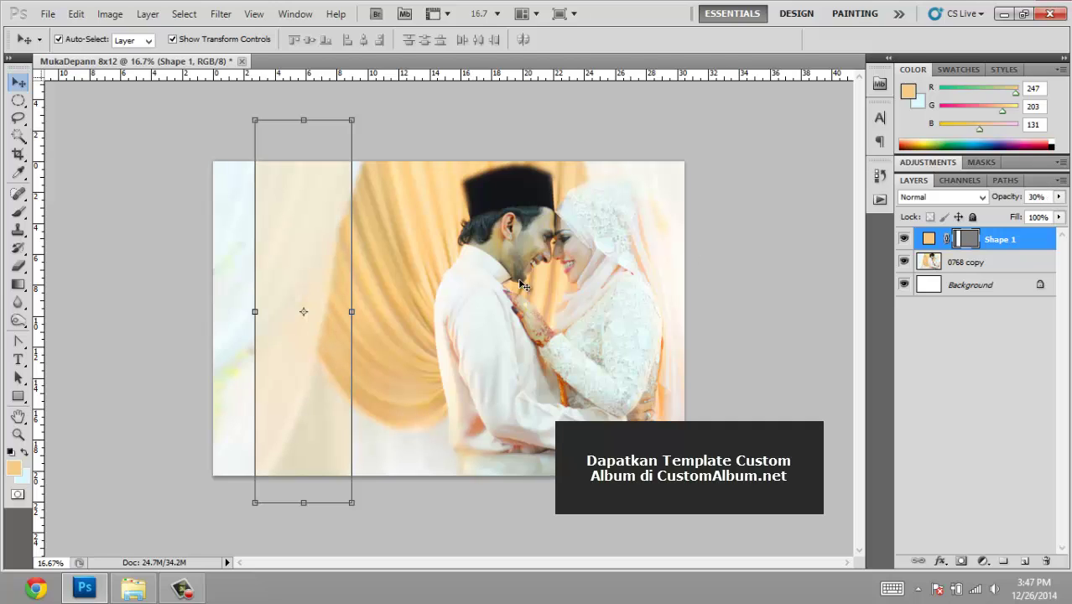
Step: Widen the peach band to the right and nudge it left and up
{"action": "left_click_drag", "start_coordinate": [349, 309], "coordinate": [409, 307]}
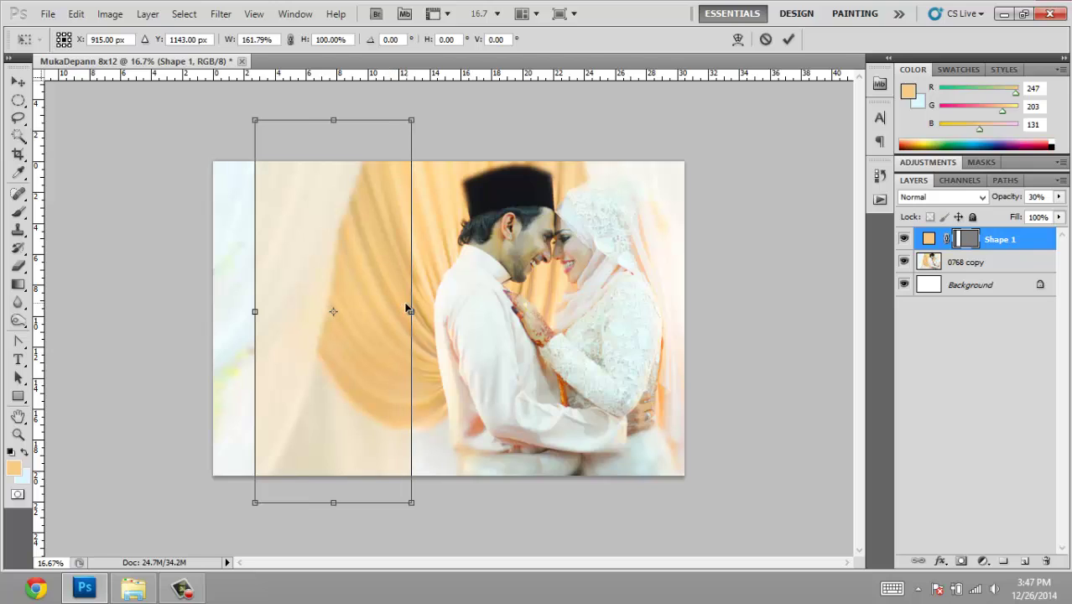
{"action": "key", "text": "Return"}
{"action": "key", "text": "shift+Left"}
{"action": "key", "text": "shift+Left"}
{"action": "key", "text": "shift+Up"}
{"action": "key", "text": "shift+Left"}
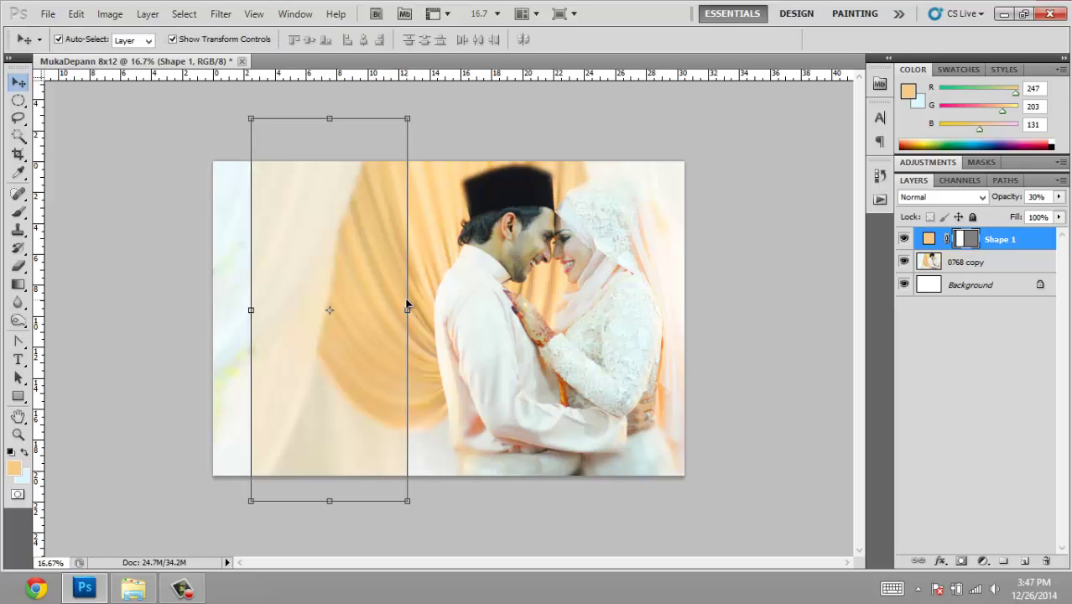
{"action": "key", "text": "shift+Left"}
{"action": "key", "text": "shift+Left"}
{"action": "key", "text": "shift+Up"}
{"action": "key", "text": "shift+Up"}
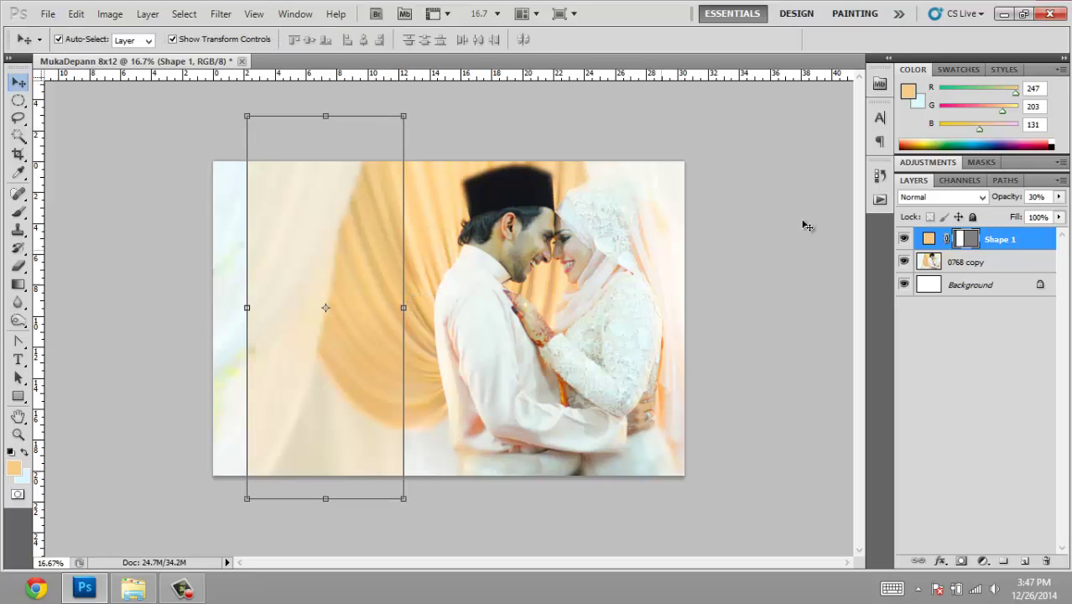
Step: Make the band white at 40% opacity
{"action": "double_click", "coordinate": [930, 241]}
{"action": "left_click_drag", "start_coordinate": [784, 355], "coordinate": [663, 338]}
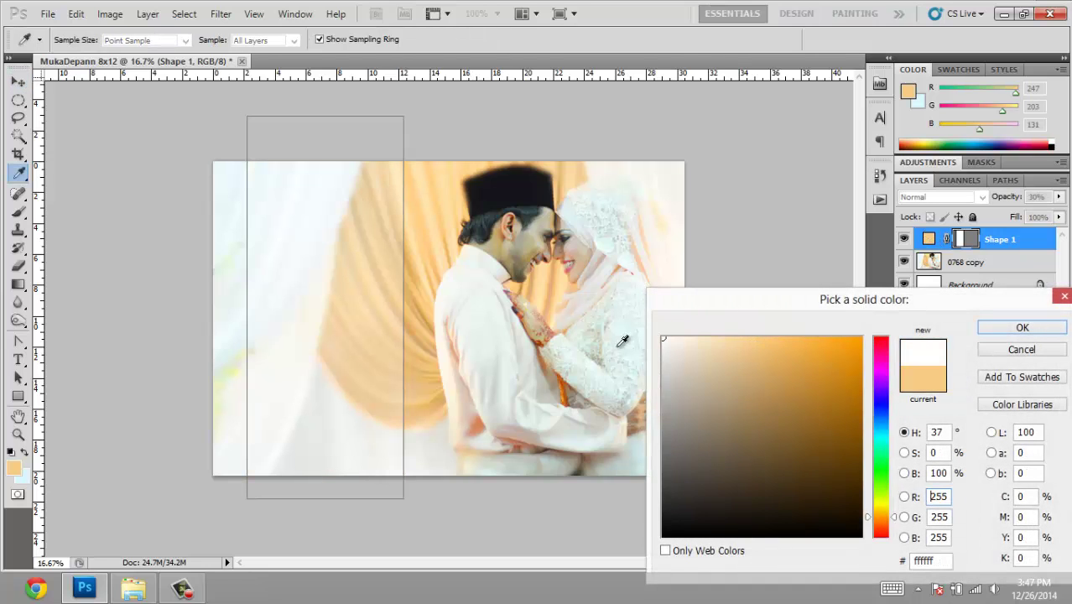
{"action": "left_click", "coordinate": [1022, 330]}
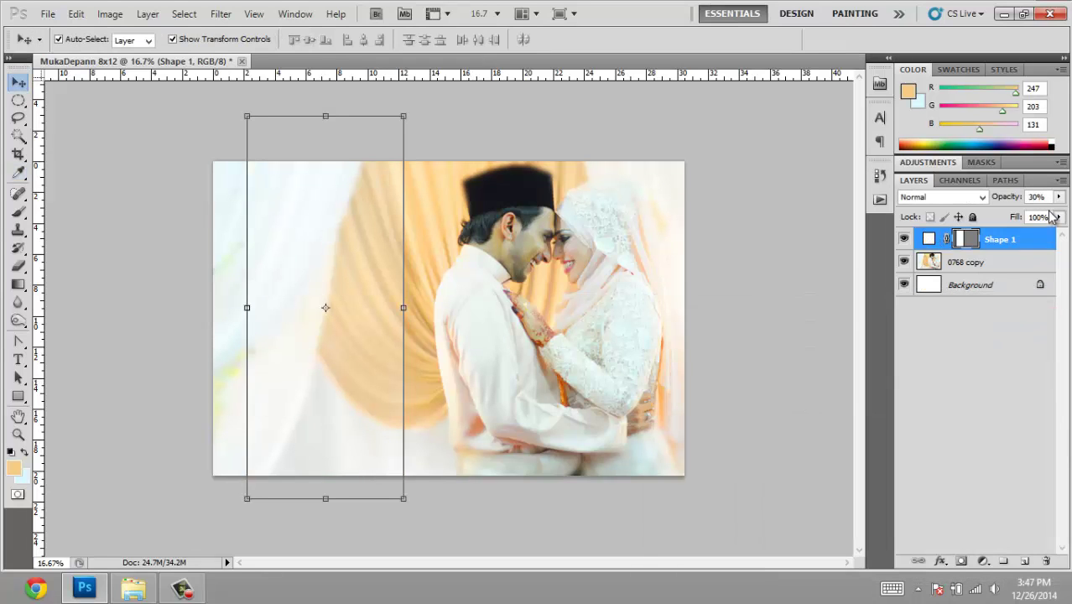
{"action": "left_click", "coordinate": [1057, 200]}
{"action": "left_click", "coordinate": [1037, 197]}
{"action": "type", "text": "40"}
{"action": "key", "text": "Return"}
Step: Duplicate the band layer and narrow the copy to about 80.90% width
{"action": "right_click", "coordinate": [1006, 239]}
{"action": "left_click", "coordinate": [971, 266]}
{"action": "key", "text": "Return"}
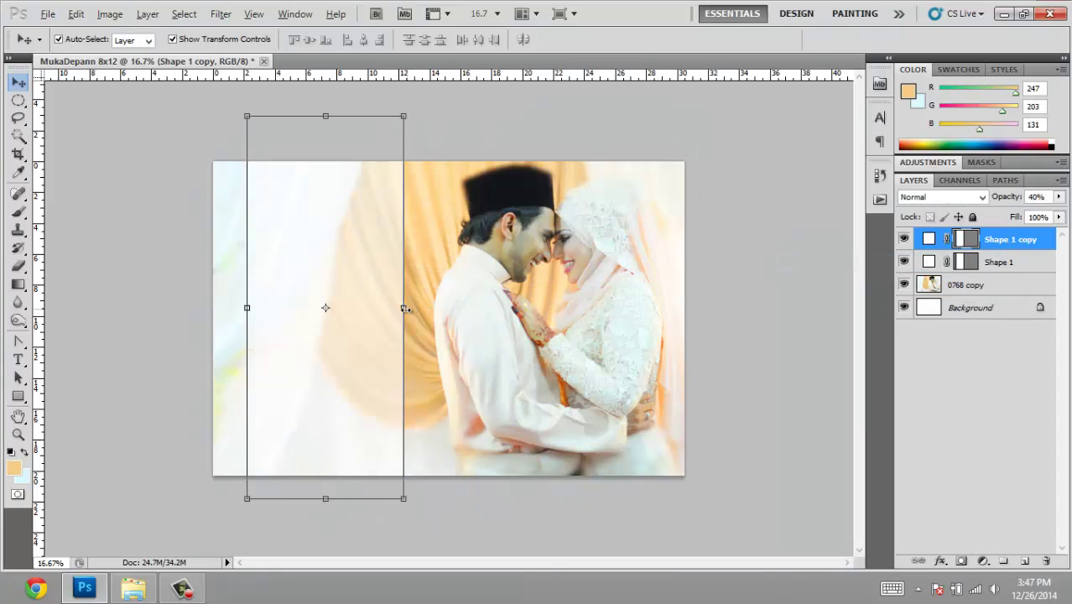
{"action": "left_click_drag", "start_coordinate": [404, 307], "coordinate": [391, 310]}
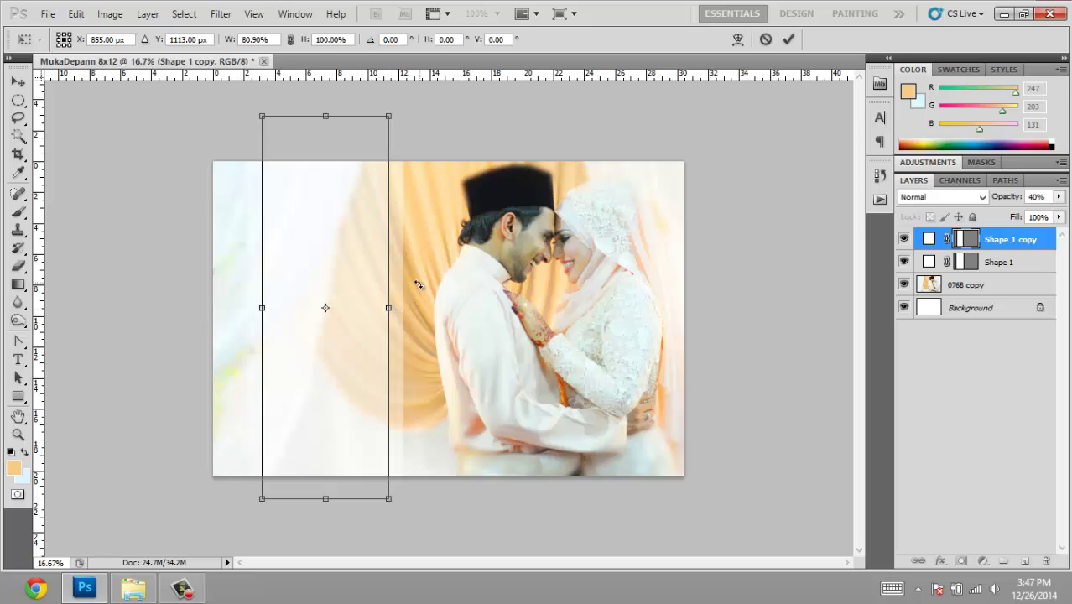
{"action": "key", "text": "Return"}
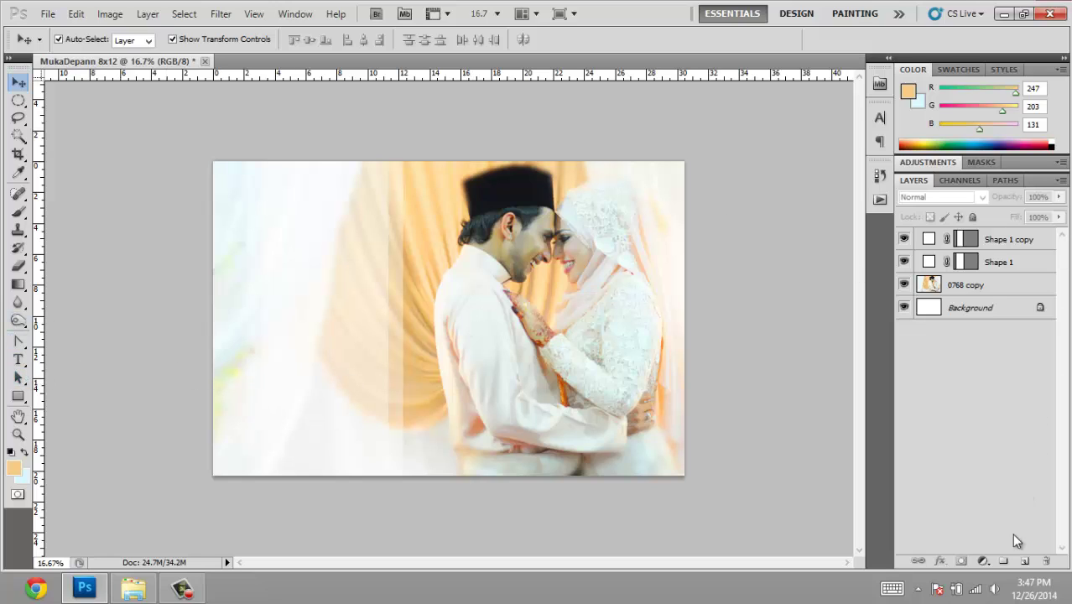
Step: Add a new layer and type the couple's names on the white band
{"action": "left_click", "coordinate": [1025, 560]}
{"action": "key", "text": "t"}
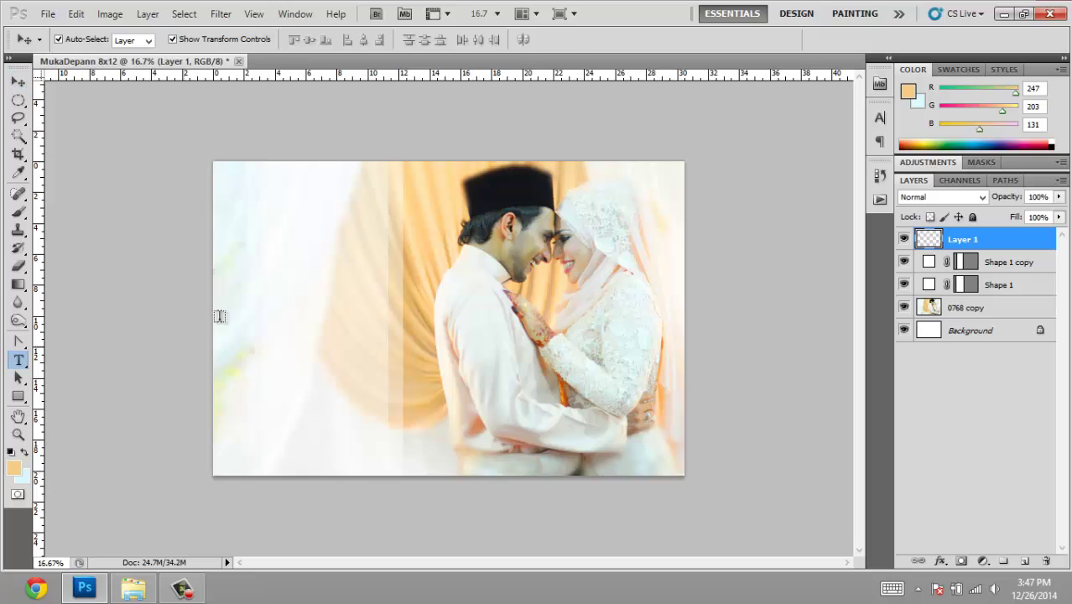
{"action": "left_click", "coordinate": [262, 295]}
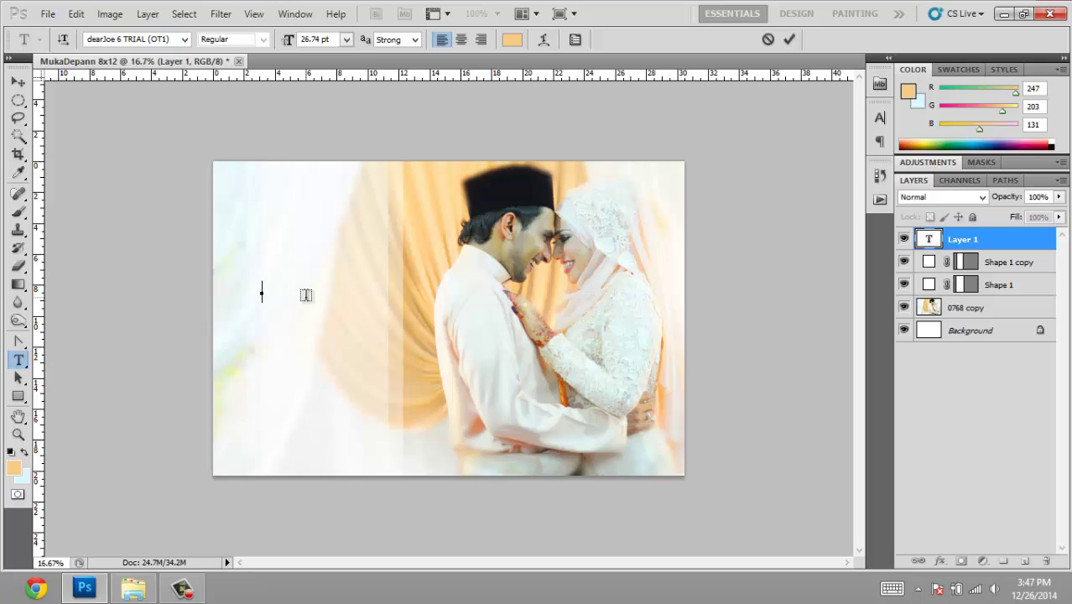
{"action": "type", "text": "P"}
{"action": "key", "text": "BackSpace"}
{"action": "key", "text": "BackSpace"}
{"action": "type", "text": "hu"}
{"action": "key", "text": "BackSpace"}
{"action": "key", "text": "BackSpace"}
{"action": "type", "text": "hwan "}
{"action": "type", "text": "& "}
{"action": "type", "text": "Ana"}
Step: Set the names text in Trajan Pro and commit it
{"action": "key", "text": "ctrl+a"}
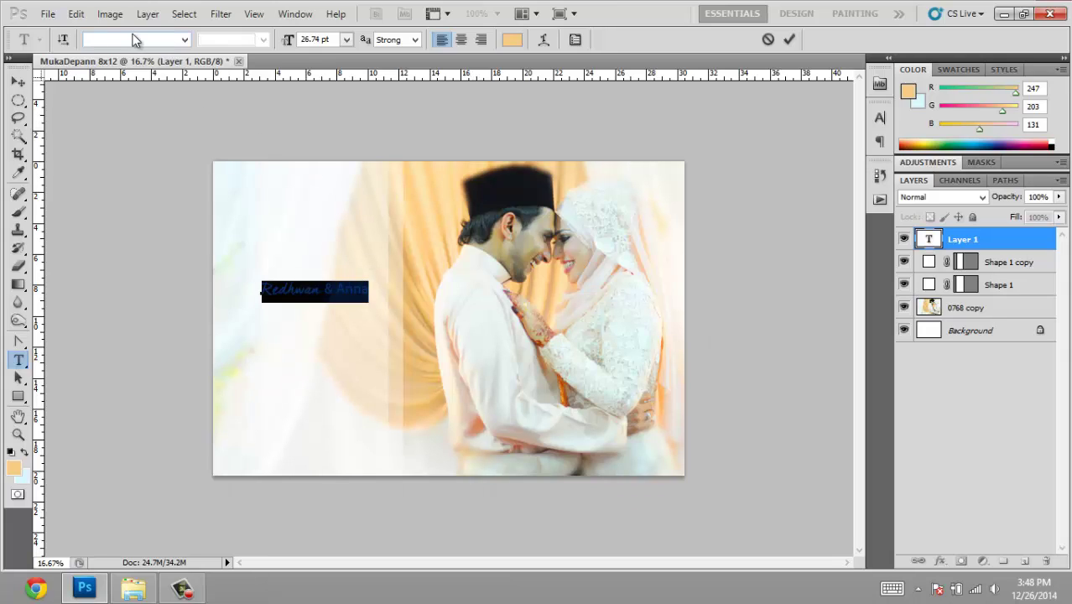
{"action": "type", "text": "Trajan Pro"}
{"action": "key", "text": "Return"}
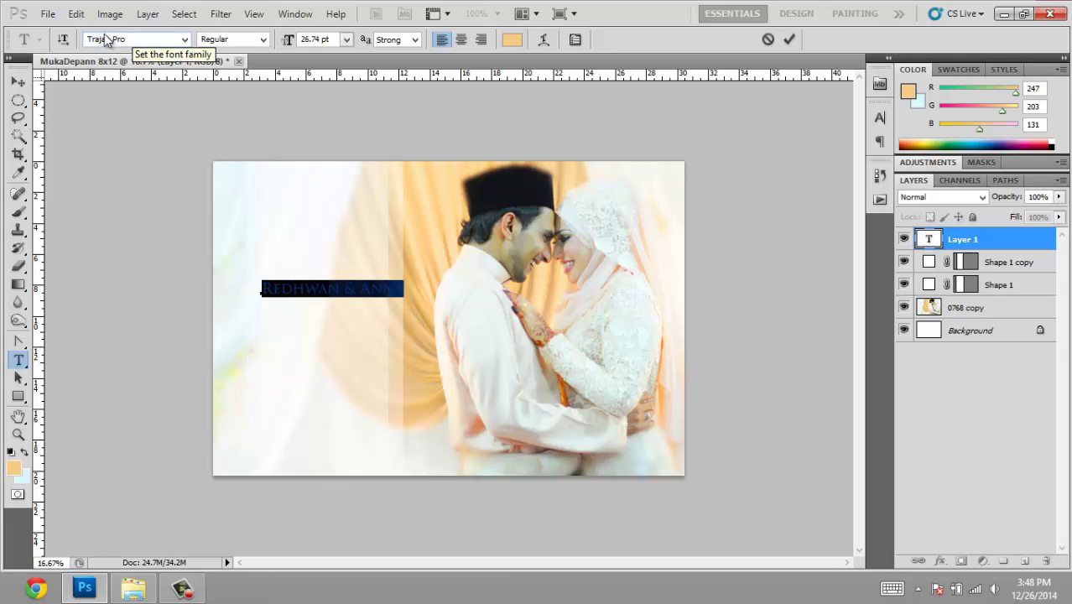
{"action": "left_click", "coordinate": [17, 82]}
Step: Colour the names text dark grey #202020
{"action": "double_click", "coordinate": [928, 238]}
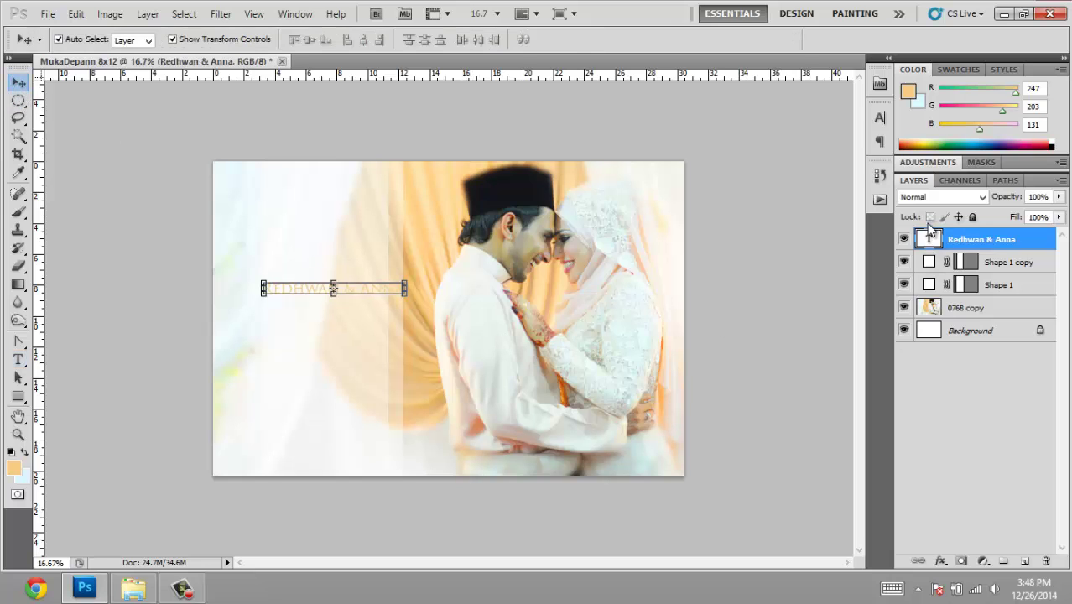
{"action": "left_click", "coordinate": [513, 39]}
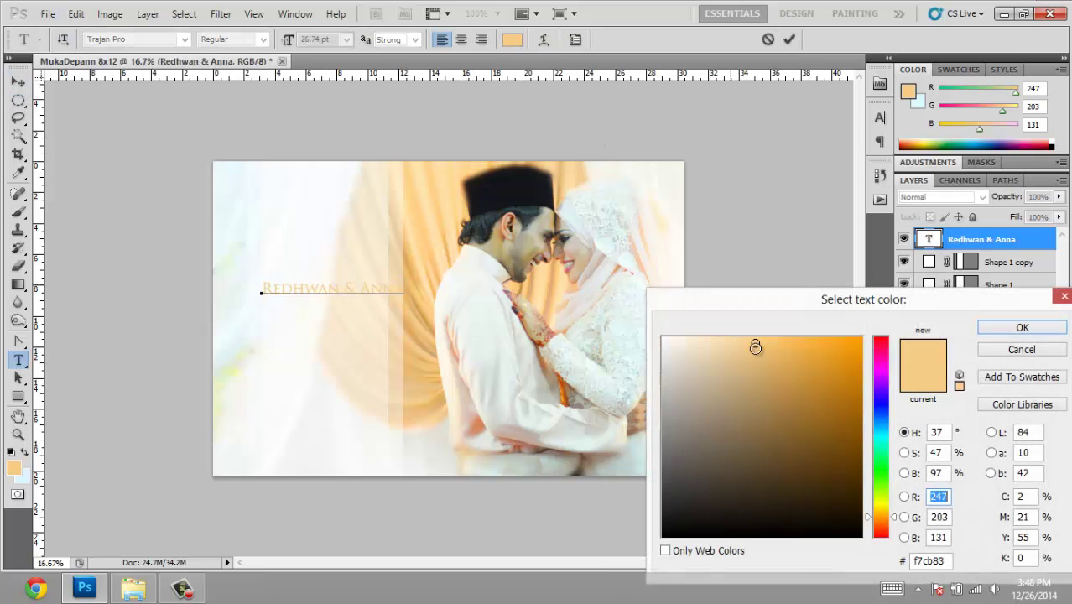
{"action": "left_click_drag", "start_coordinate": [684, 441], "coordinate": [586, 496]}
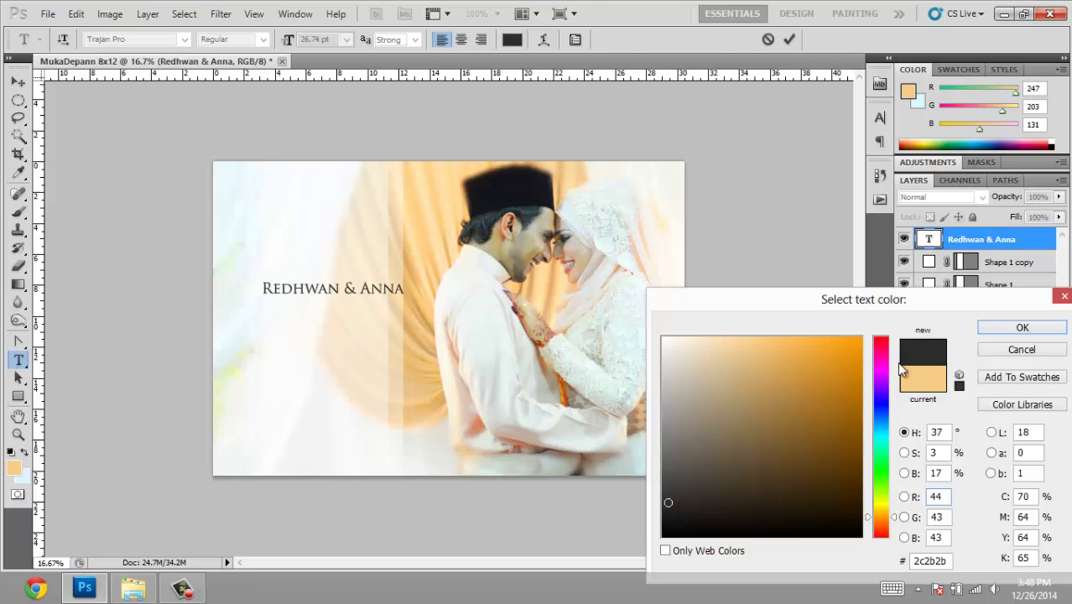
{"action": "left_click", "coordinate": [664, 510]}
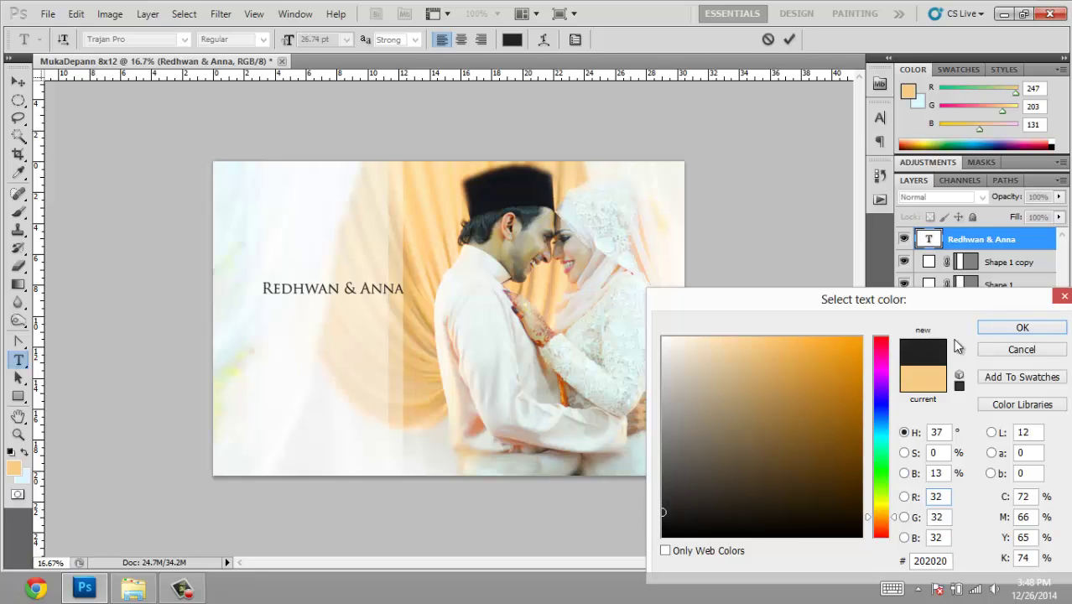
{"action": "left_click", "coordinate": [1020, 327]}
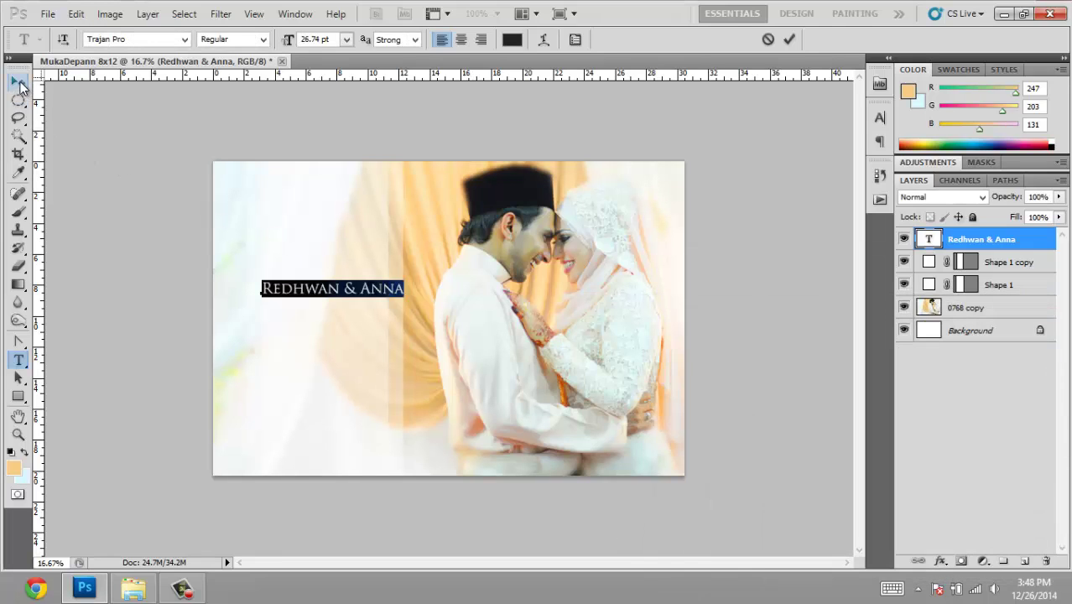
{"action": "left_click", "coordinate": [17, 82]}
Step: Narrow the names slightly and centre them horizontally on the white band
{"action": "left_click_drag", "start_coordinate": [406, 293], "coordinate": [397, 293]}
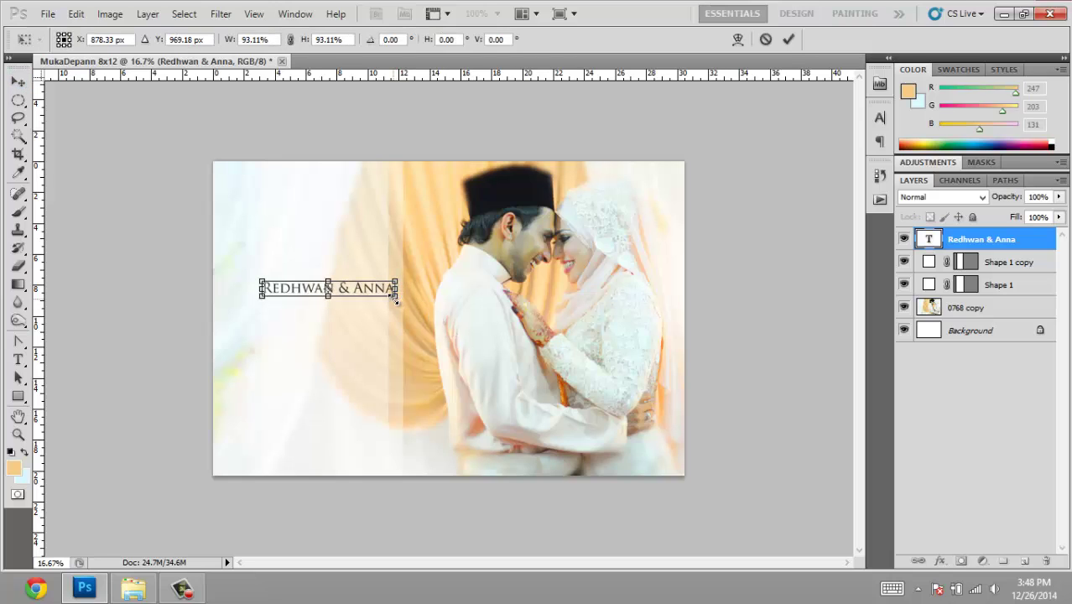
{"action": "key", "text": "Return"}
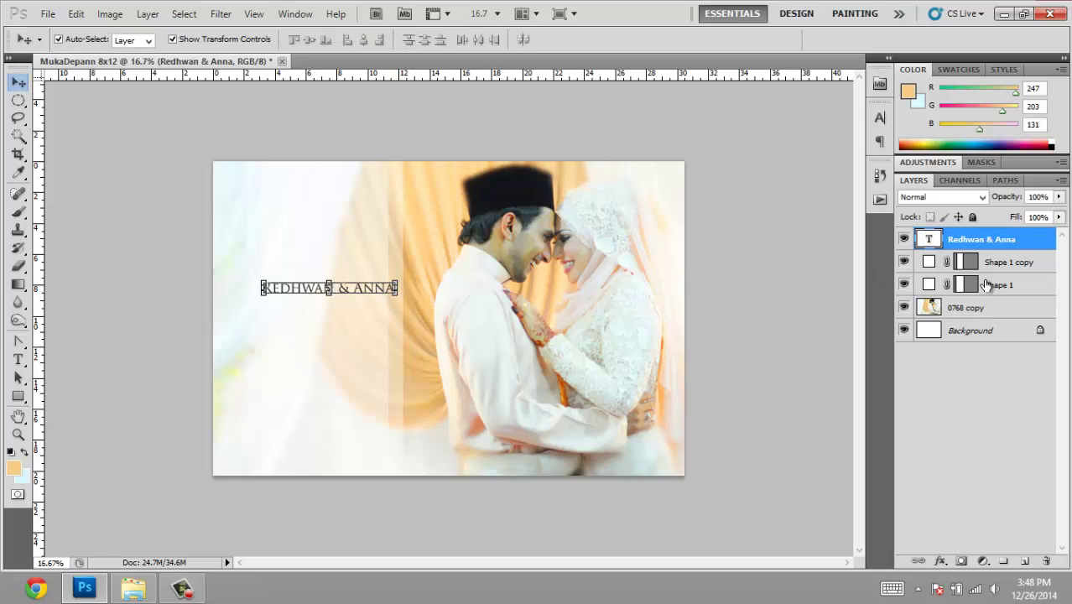
{"action": "left_click", "coordinate": [987, 285], "text": "ctrl"}
{"action": "left_click", "coordinate": [363, 40]}
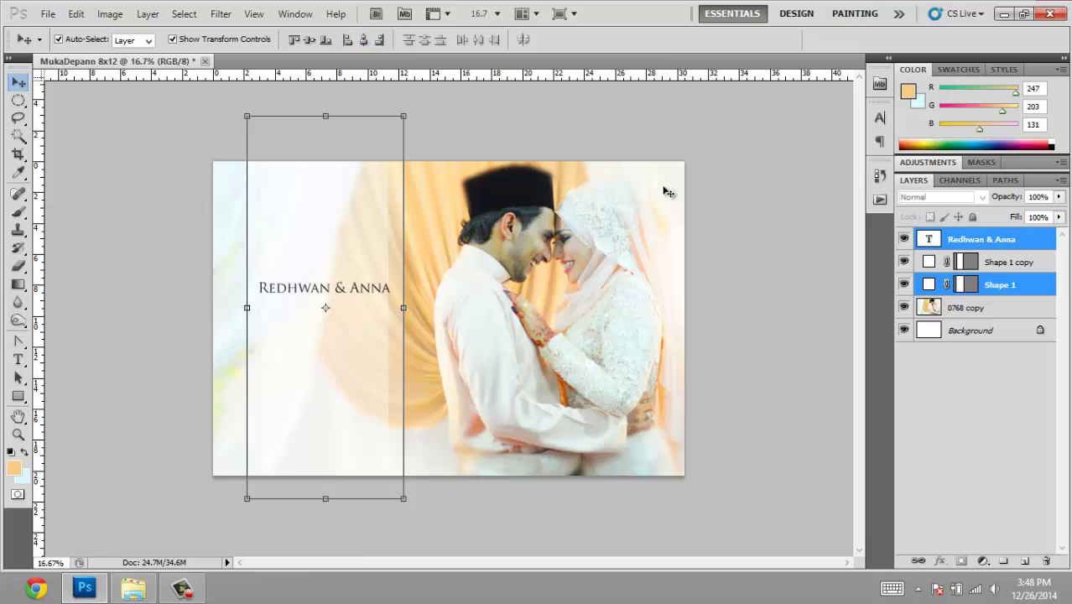
{"action": "left_click", "coordinate": [753, 230]}
{"action": "left_click", "coordinate": [361, 290]}
Step: Scale the names down to about 82% and nudge them lower
{"action": "key", "text": "ctrl+t"}
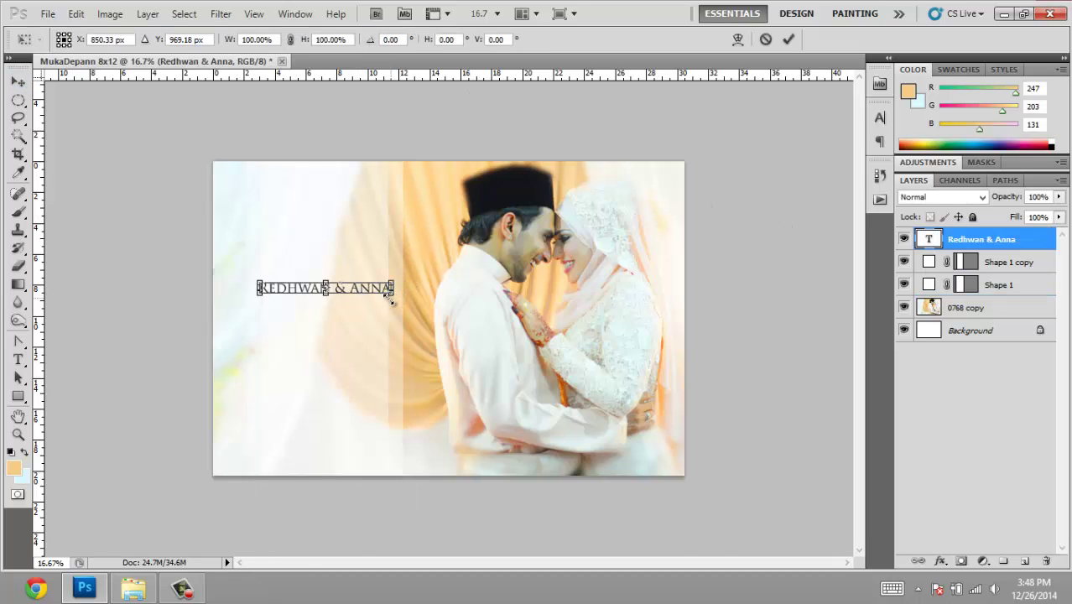
{"action": "left_click_drag", "start_coordinate": [397, 299], "coordinate": [389, 306]}
{"action": "key", "text": "Return"}
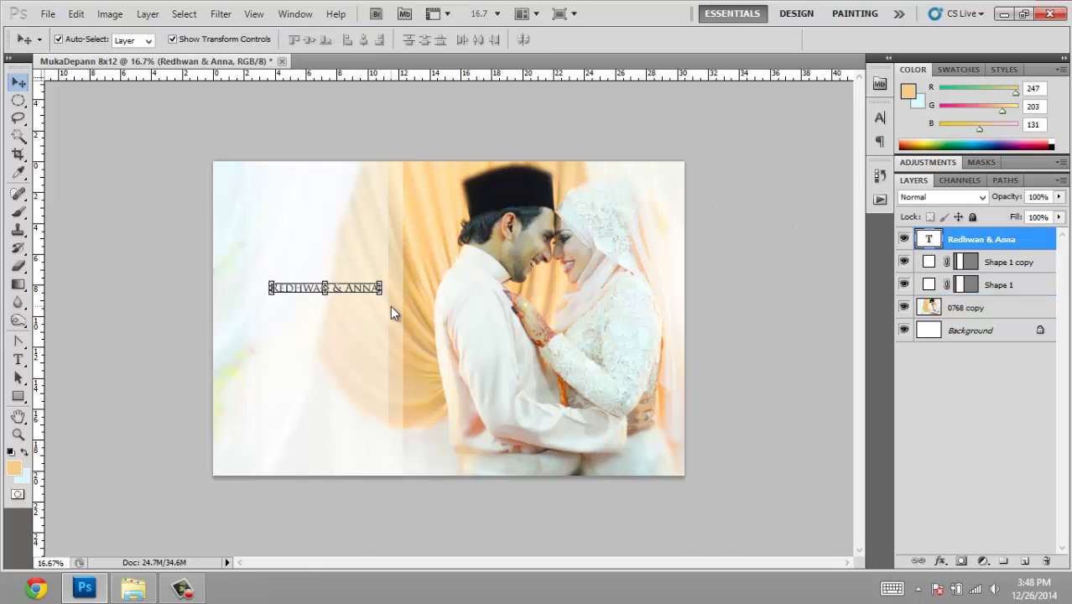
{"action": "key", "text": "shift+Down"}
{"action": "key", "text": "shift+Down"}
{"action": "key", "text": "shift+Down"}
{"action": "key", "text": "shift+Down"}
{"action": "key", "text": "shift+Down"}
{"action": "key", "text": "shift+Down"}
{"action": "key", "text": "shift+Down"}
{"action": "key", "text": "shift+Down"}
{"action": "key", "text": "shift+Down"}
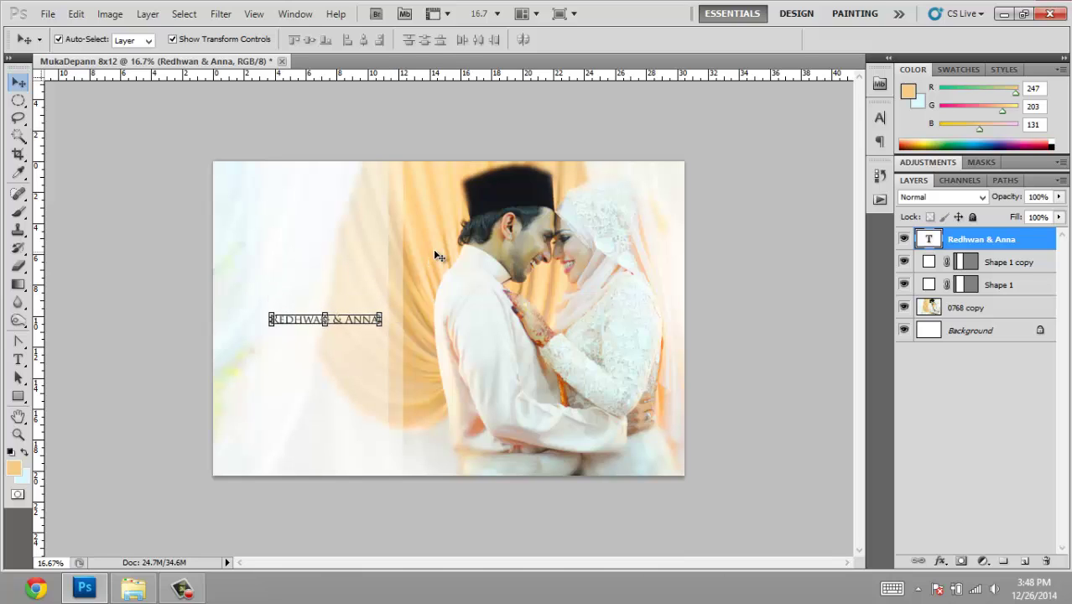
Step: Duplicate the names text above and retype it as the 'Majlis Perkahwinan' title
{"action": "left_click", "coordinate": [120, 325]}
{"action": "left_click_drag", "start_coordinate": [348, 322], "coordinate": [347, 288], "text": "alt"}
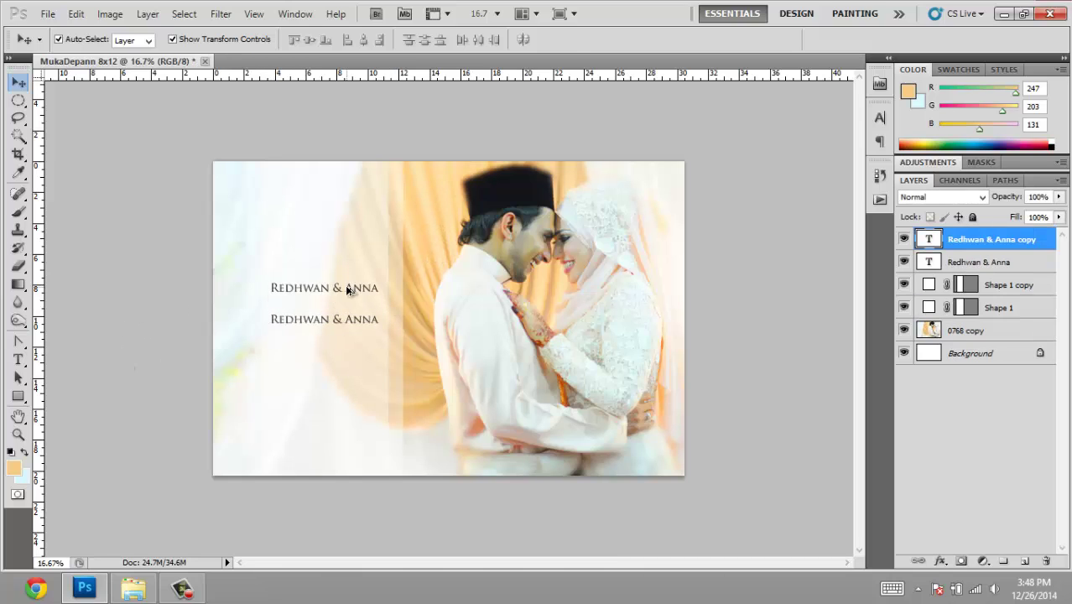
{"action": "key", "text": "t"}
{"action": "triple_click", "coordinate": [334, 286]}
{"action": "type", "text": "Majlis Perkahwinan"}
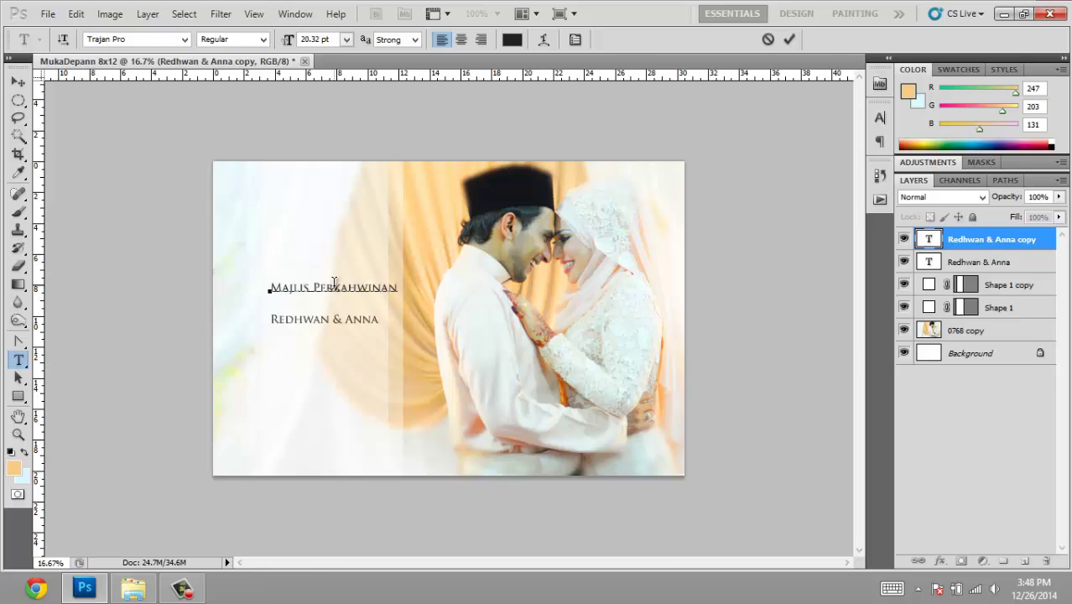
{"action": "left_click", "coordinate": [17, 81]}
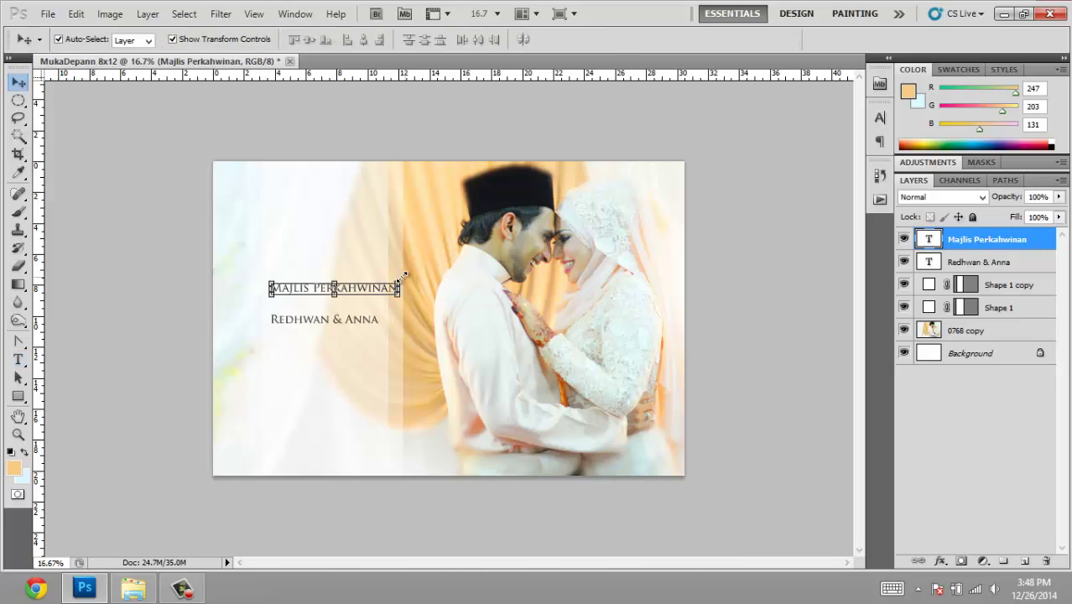
Step: Scale the Majlis Perkahwinan title down to about 86%
{"action": "left_click_drag", "start_coordinate": [401, 279], "coordinate": [384, 286], "text": "shift"}
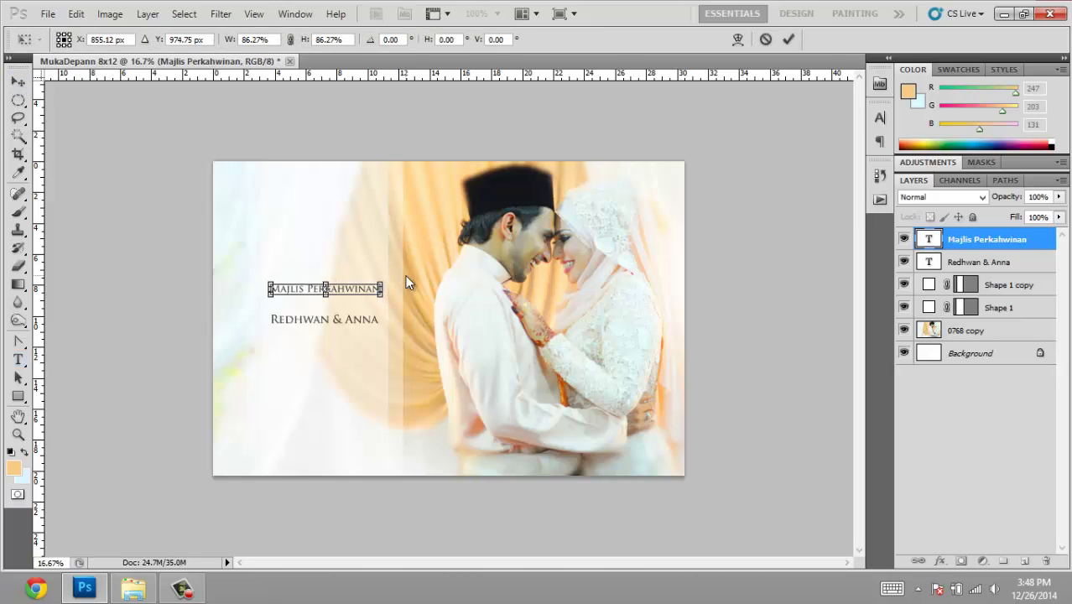
{"action": "key", "text": "Return"}
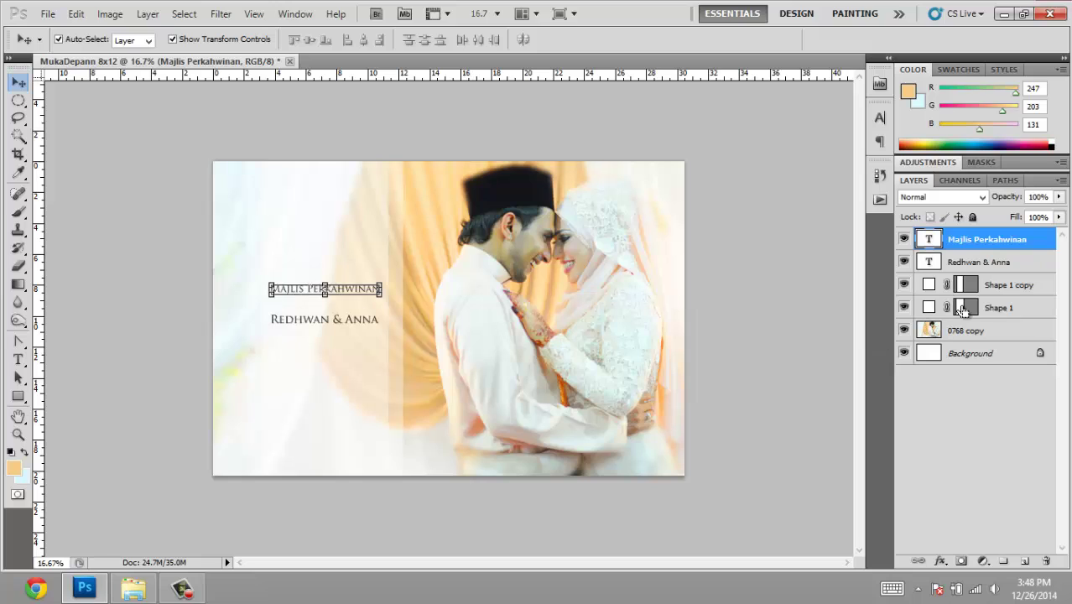
{"action": "left_click", "coordinate": [1000, 309], "text": "ctrl"}
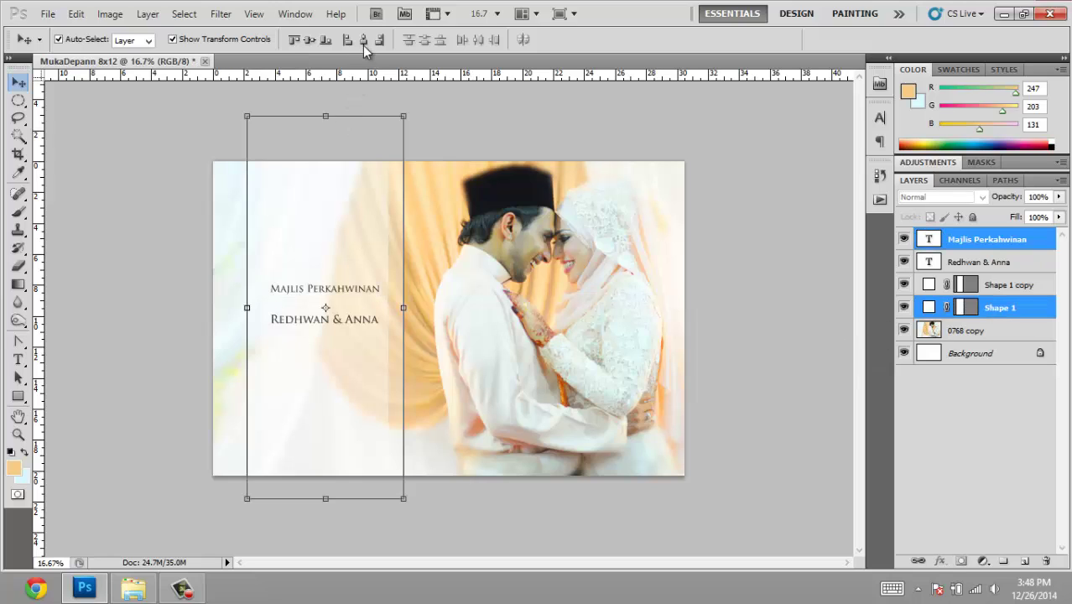
{"action": "left_click", "coordinate": [186, 105]}
{"action": "key", "text": "ctrl+alt+a"}
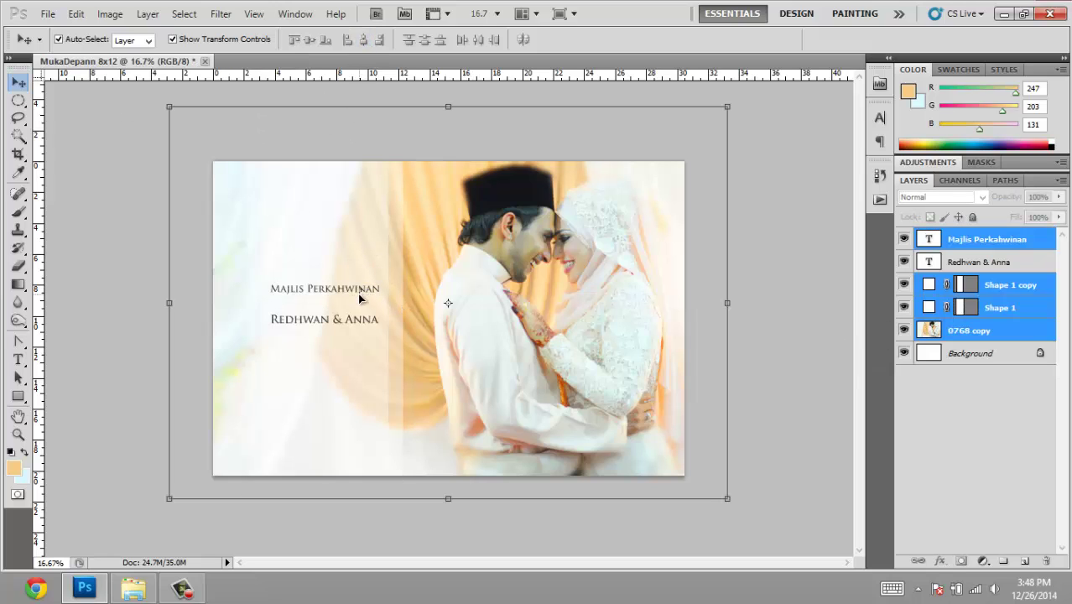
{"action": "left_click", "coordinate": [220, 265]}
Step: Choose the plain Rectangle tool with a black foreground colour
{"action": "left_click", "coordinate": [17, 396]}
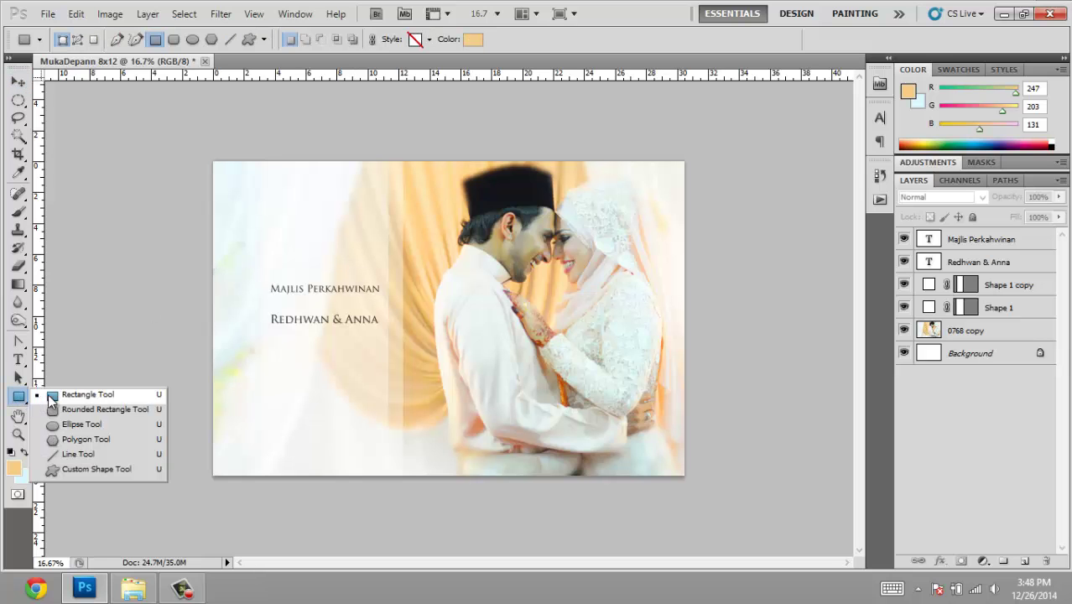
{"action": "scroll", "coordinate": [290, 310], "scroll_direction": "up", "scroll_amount": 5}
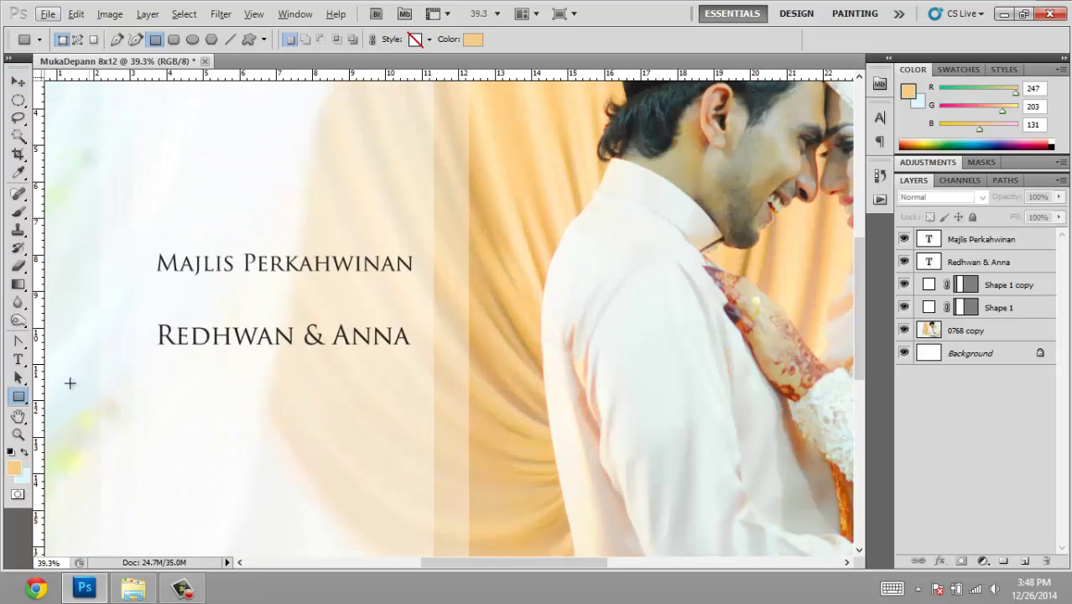
{"action": "right_click", "coordinate": [18, 396]}
{"action": "left_click", "coordinate": [54, 394]}
{"action": "right_click", "coordinate": [19, 396]}
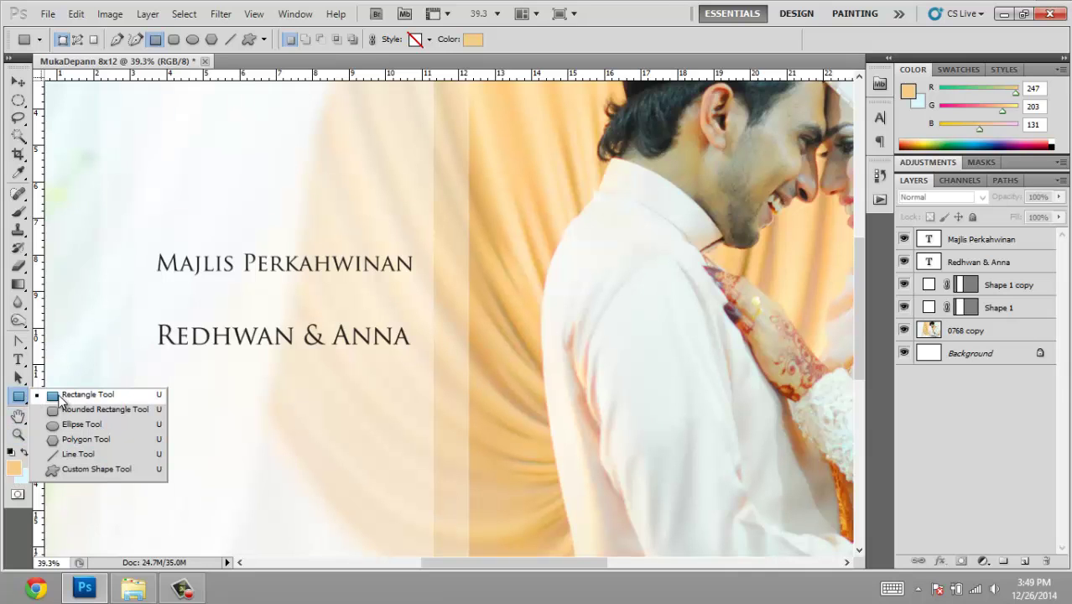
{"action": "left_click", "coordinate": [58, 394]}
{"action": "left_click", "coordinate": [14, 467]}
{"action": "left_click_drag", "start_coordinate": [795, 430], "coordinate": [444, 544]}
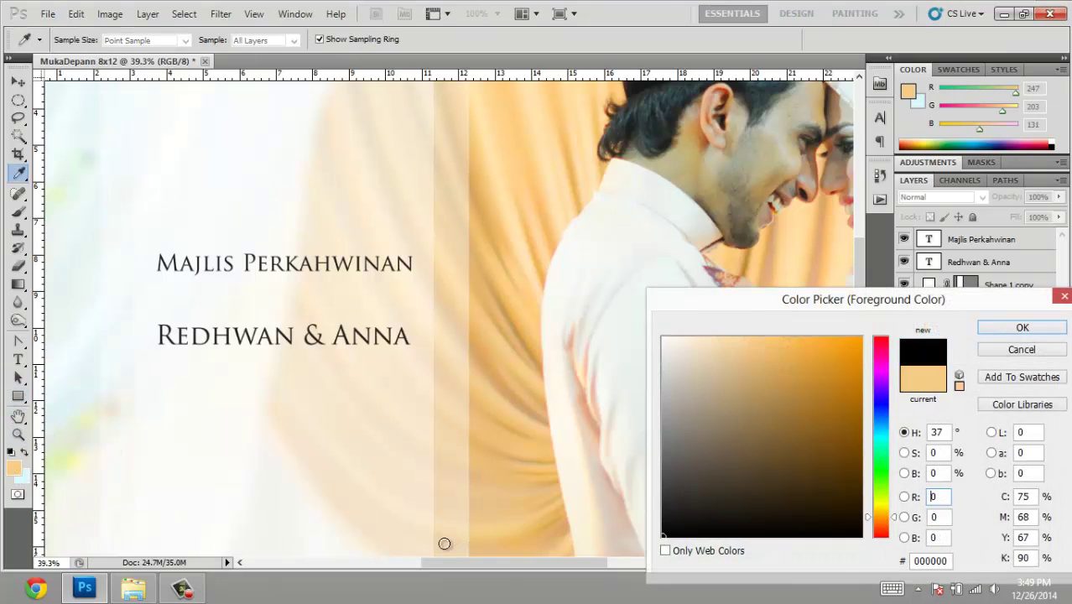
{"action": "left_click", "coordinate": [1019, 327]}
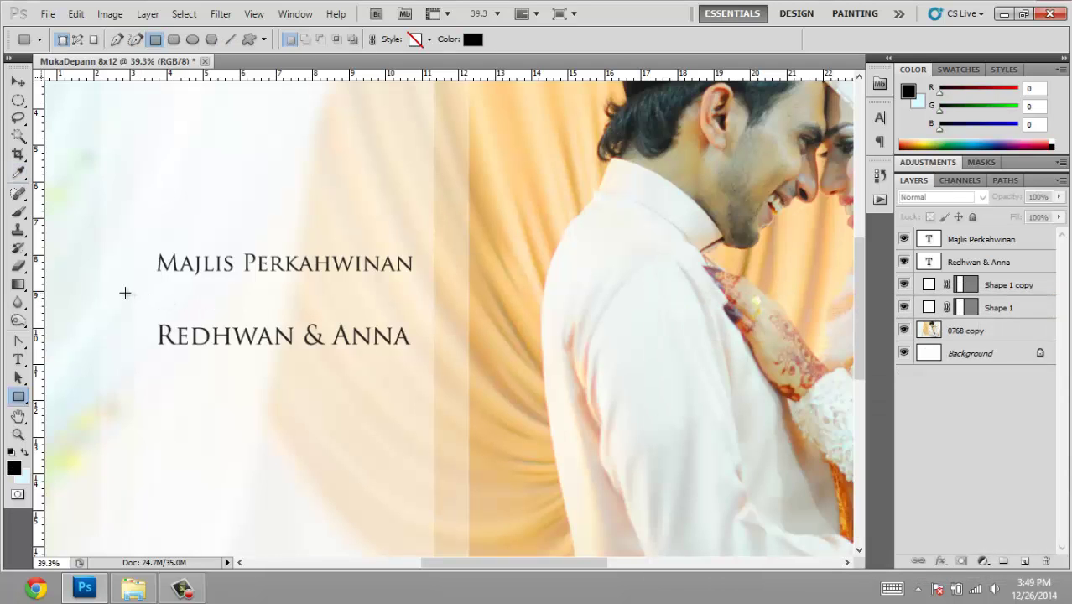
Step: Draw a thin black divider line between title and names, nudged slightly down
{"action": "left_click_drag", "start_coordinate": [124, 292], "coordinate": [443, 294]}
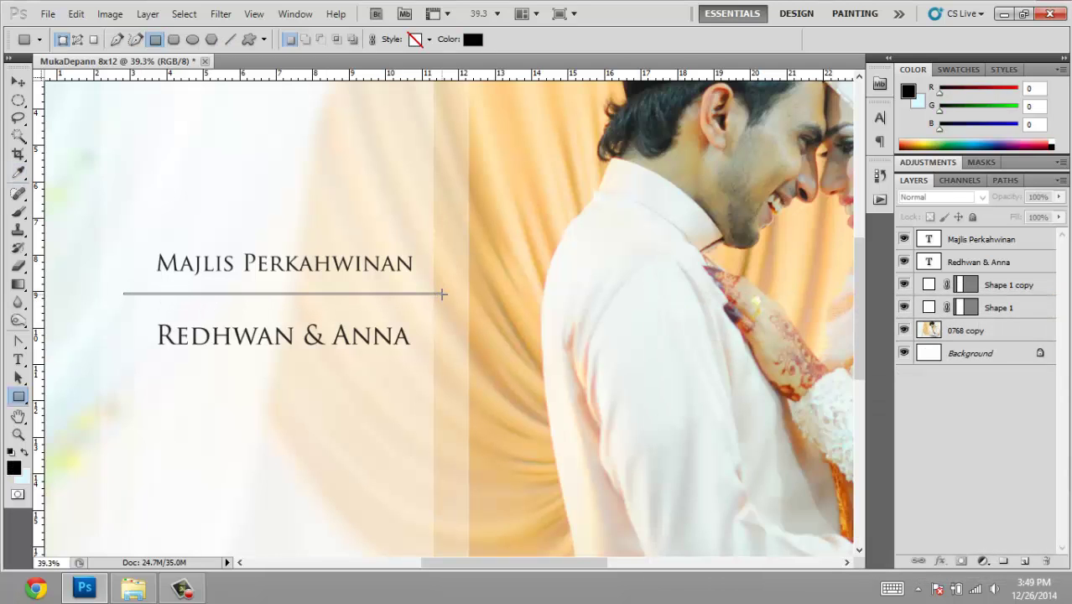
{"action": "left_click", "coordinate": [15, 83]}
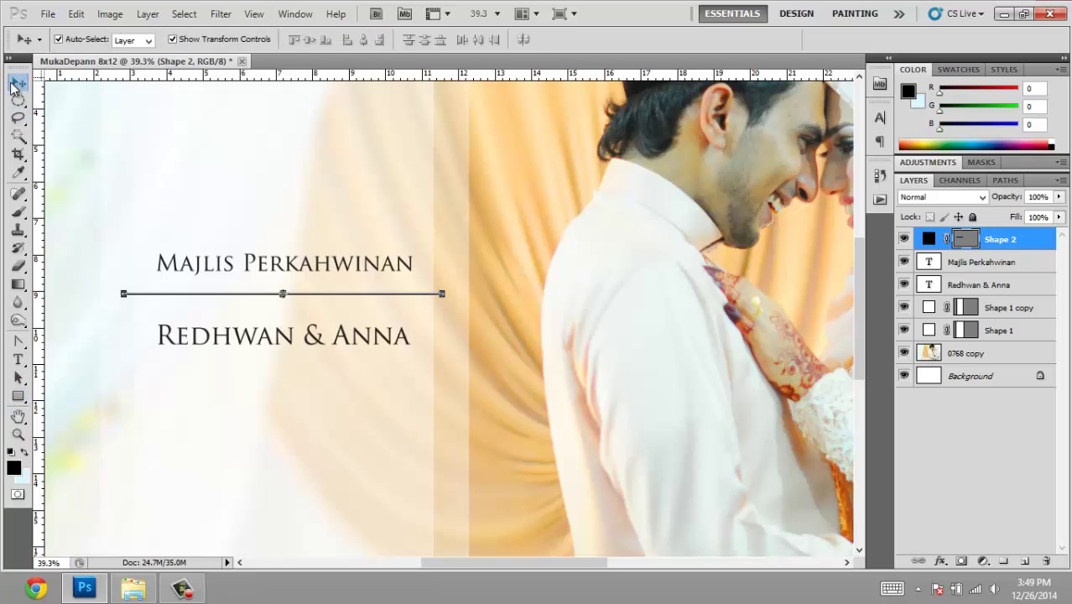
{"action": "left_click", "coordinate": [1002, 331], "text": "ctrl"}
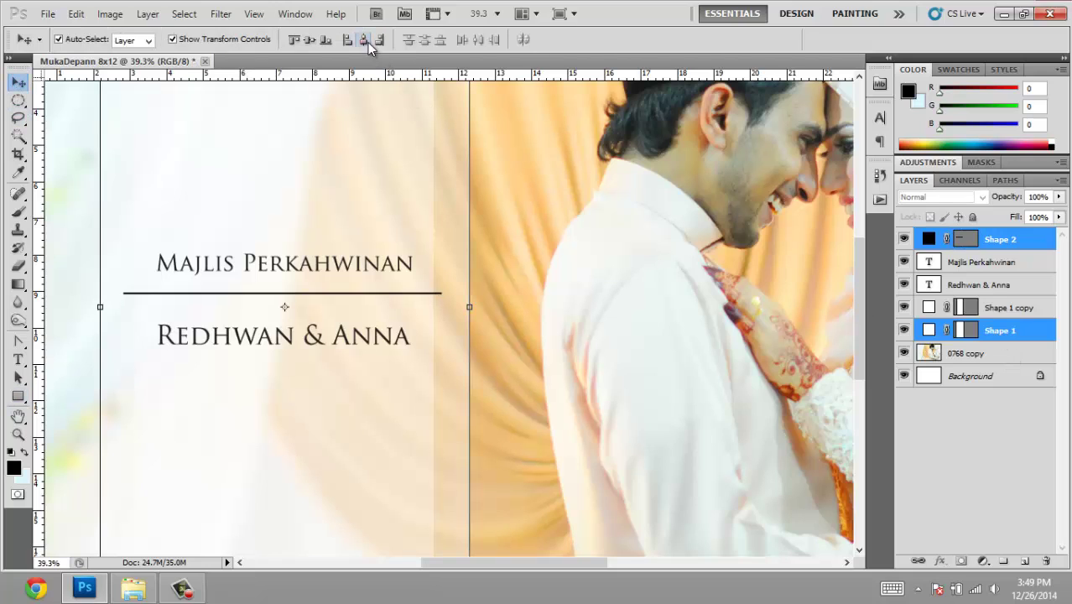
{"action": "left_click", "coordinate": [1024, 245]}
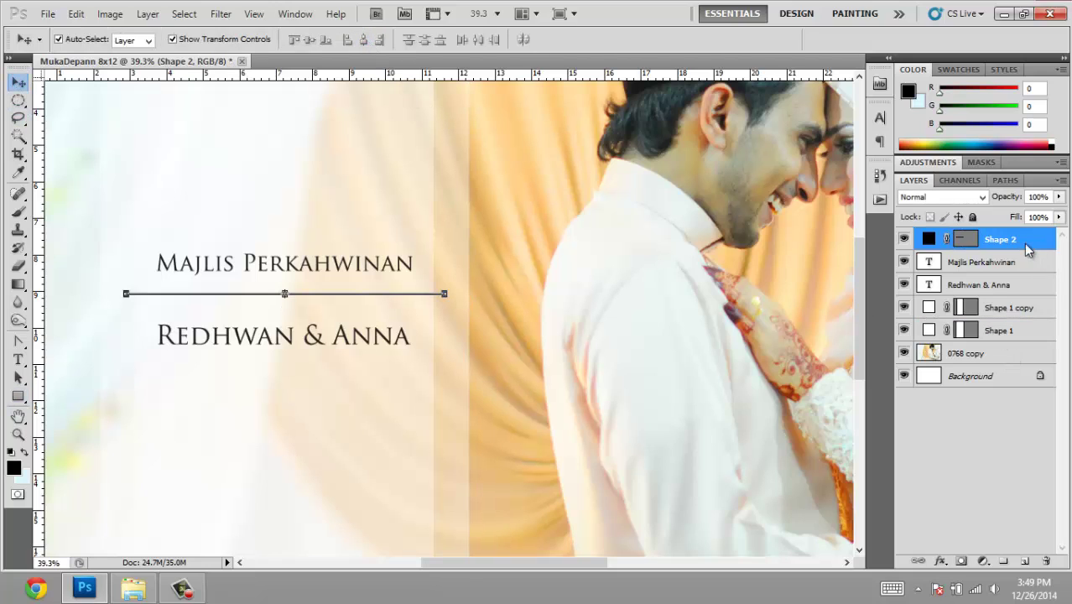
{"action": "key", "text": "shift+Down"}
{"action": "key", "text": "ctrl+minus"}
{"action": "key", "text": "ctrl+minus"}
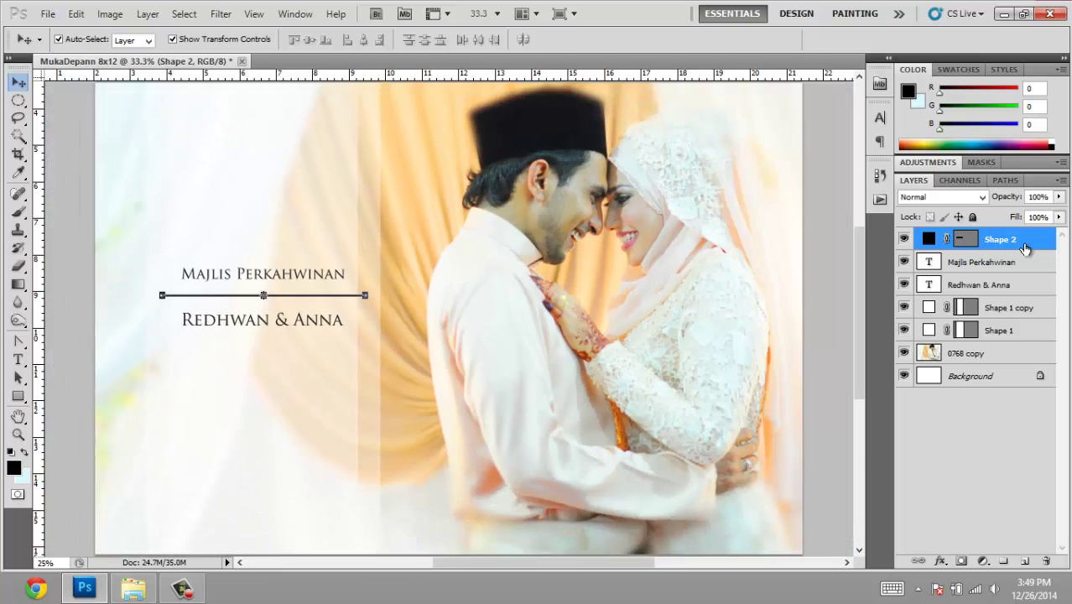
{"action": "key", "text": "ctrl+minus"}
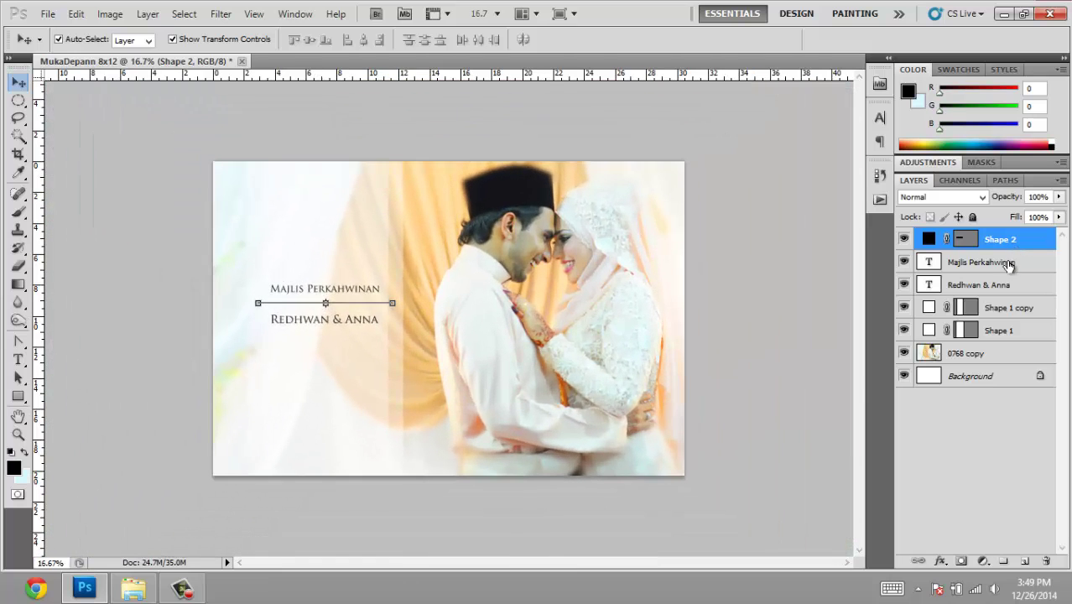
Step: Reposition the couple's names just below the divider line
{"action": "left_click", "coordinate": [1005, 262]}
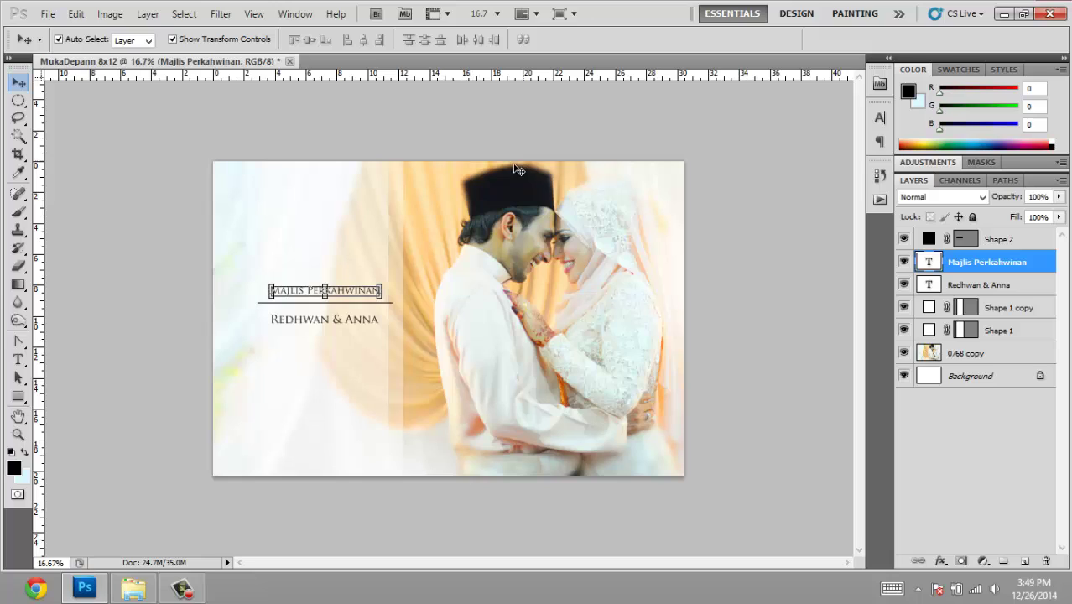
{"action": "left_click_drag", "start_coordinate": [374, 320], "coordinate": [377, 314]}
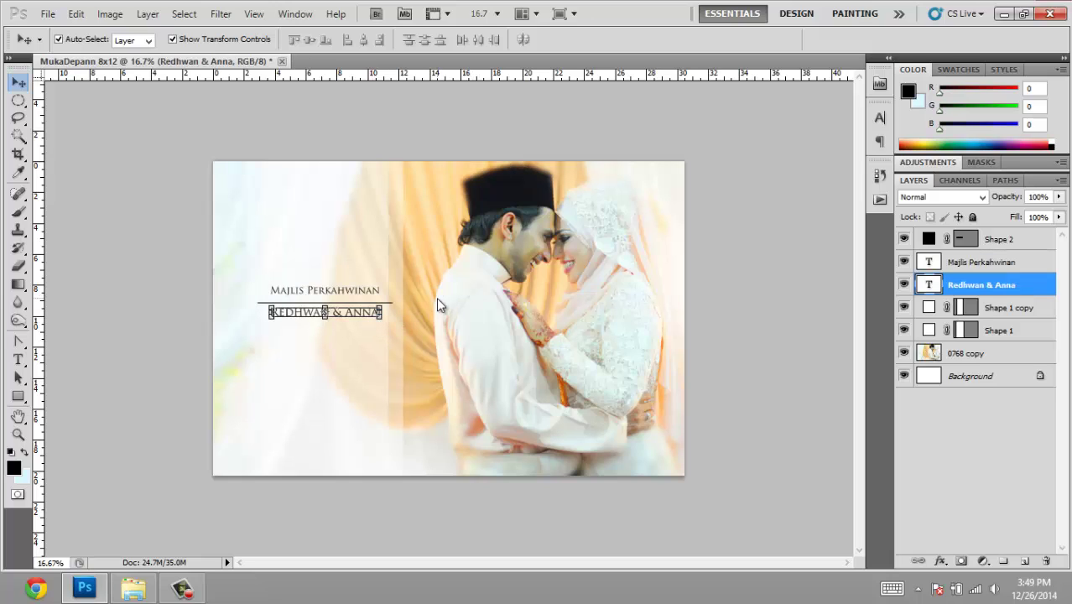
{"action": "key", "text": "shift+Down"}
{"action": "key", "text": "shift+Down"}
{"action": "key", "text": "shift+Down"}
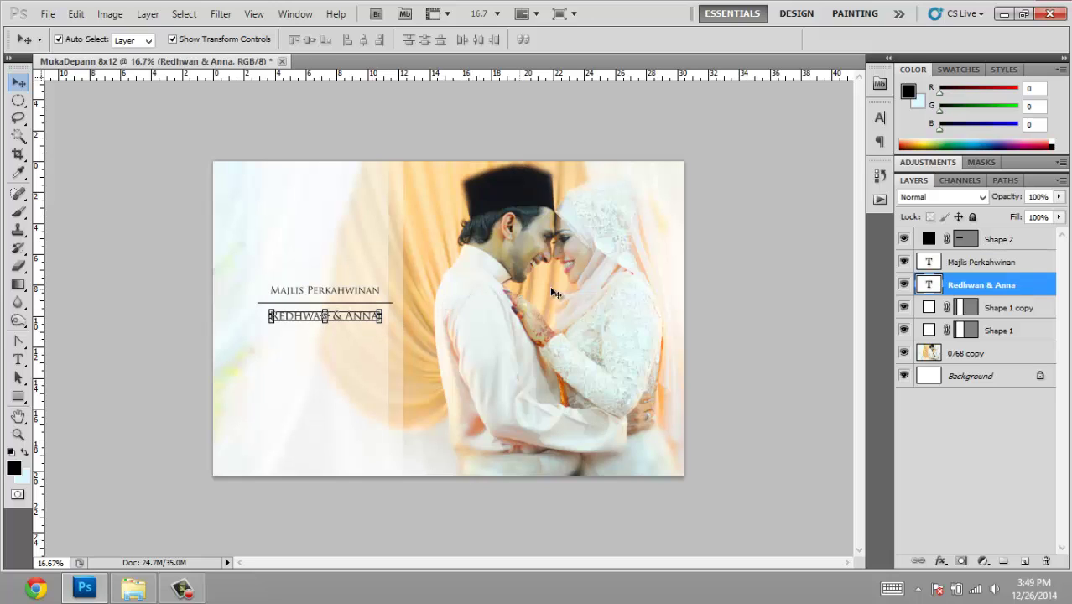
{"action": "left_click", "coordinate": [723, 183]}
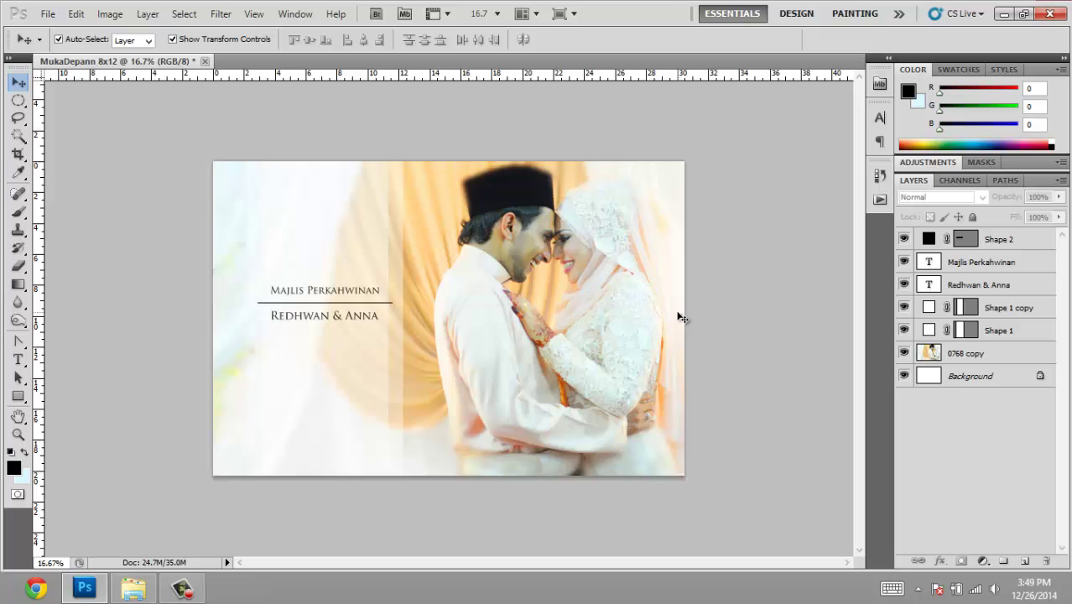
Step: Save the cover as a PSD on the Desktop, named after the couple
{"action": "left_click", "coordinate": [48, 14]}
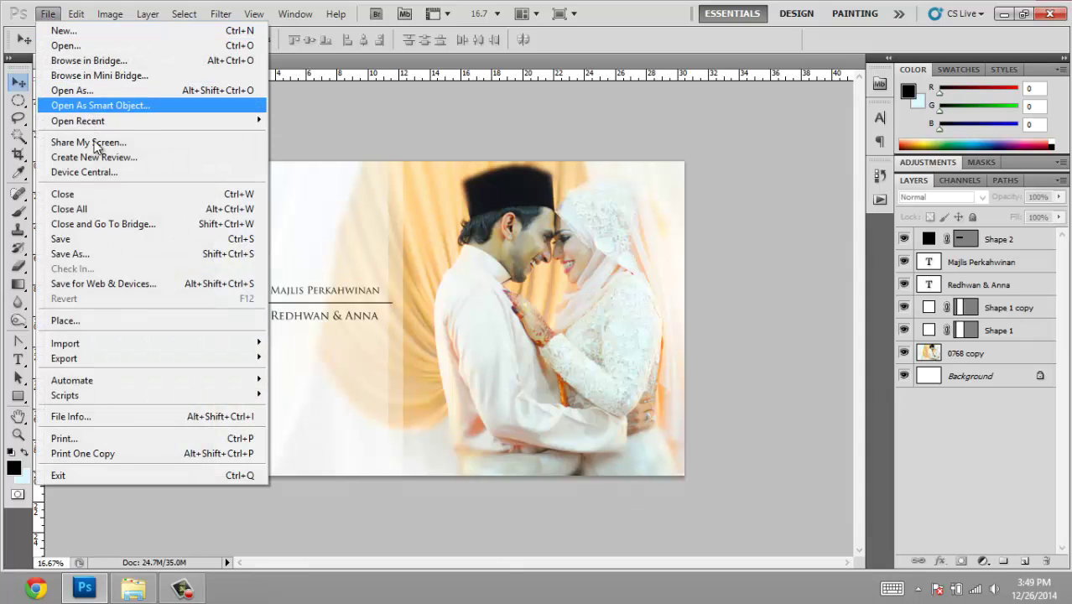
{"action": "left_click", "coordinate": [110, 252]}
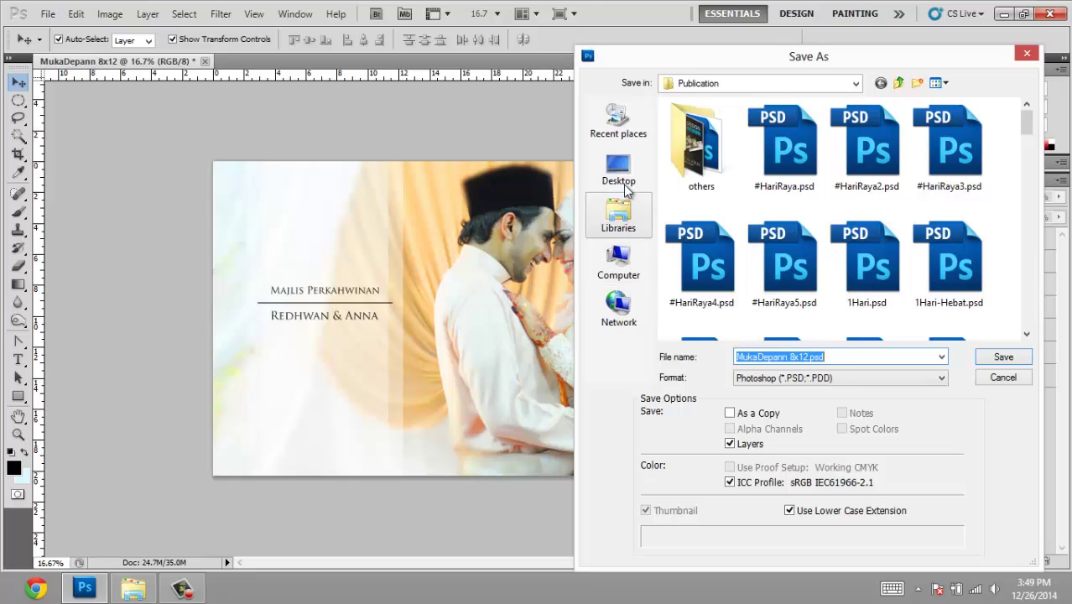
{"action": "left_click", "coordinate": [619, 172]}
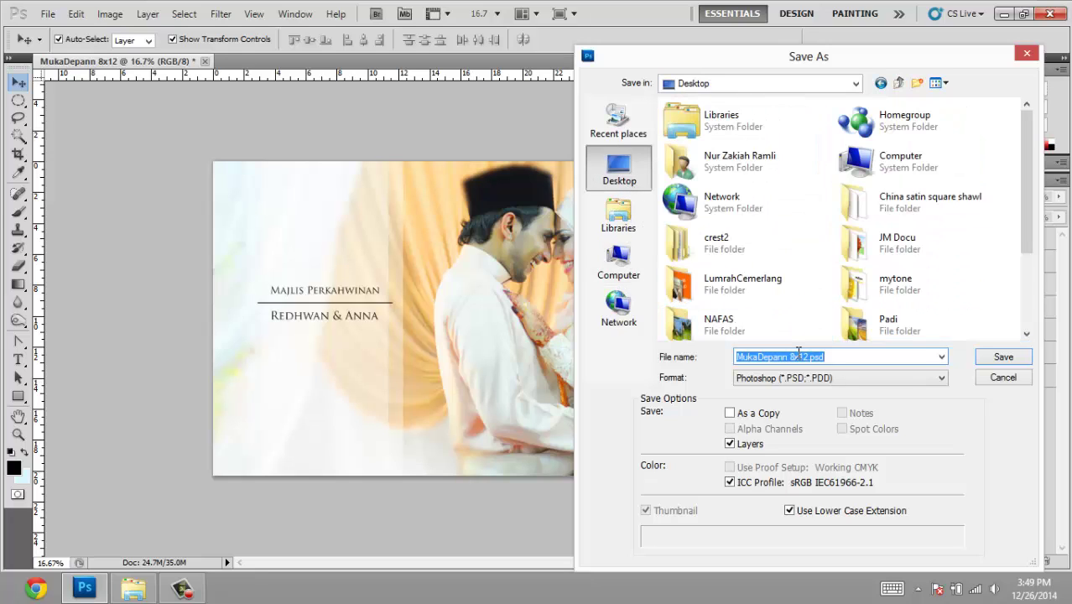
{"action": "type", "text": "R"}
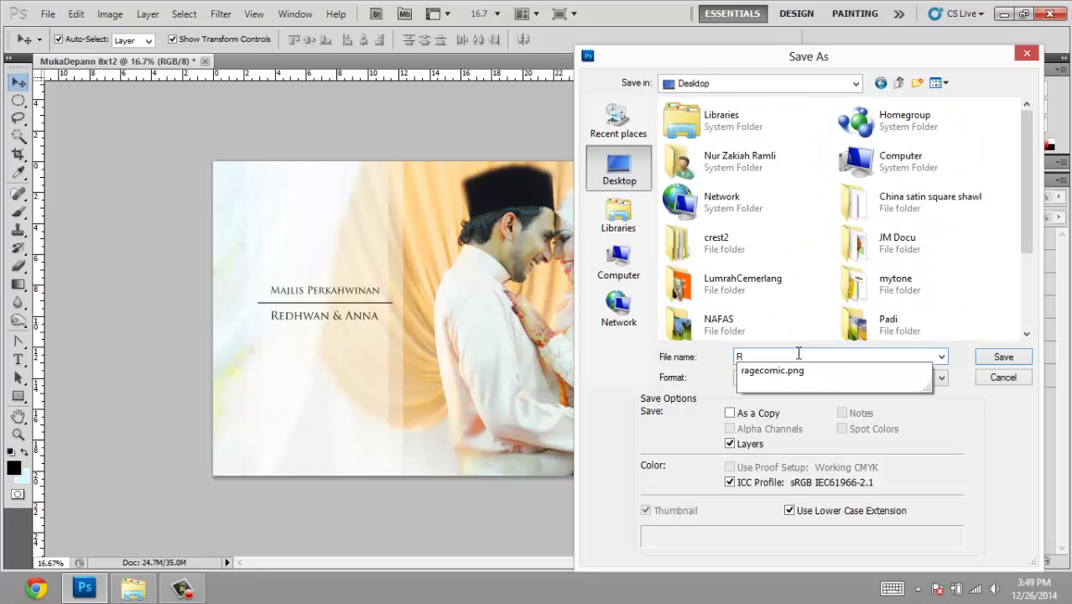
{"action": "type", "text": "edhwan &"}
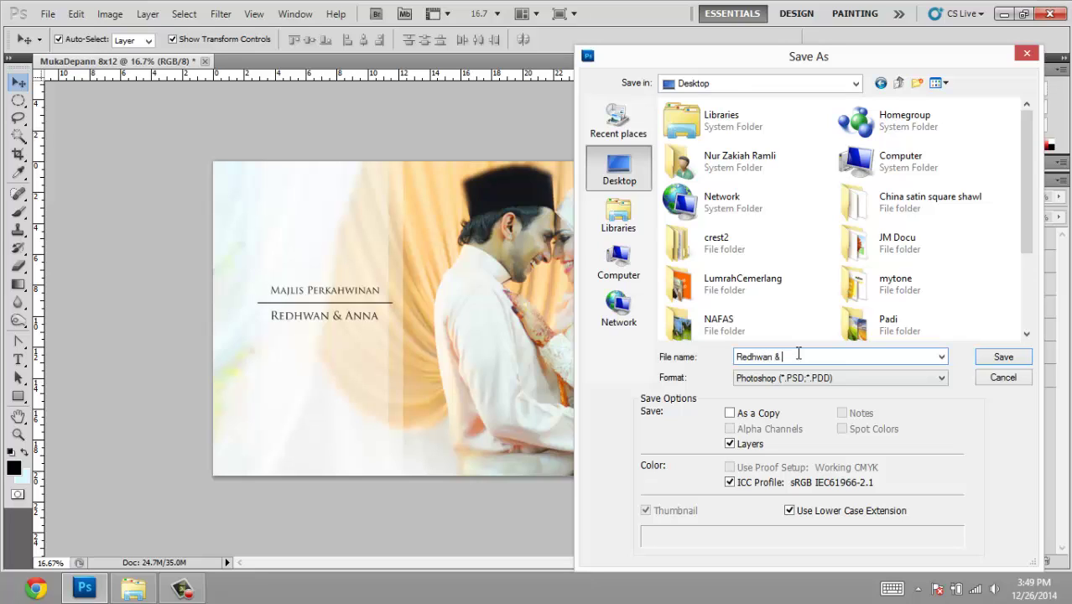
{"action": "type", "text": "a"}
{"action": "key", "text": "Return"}
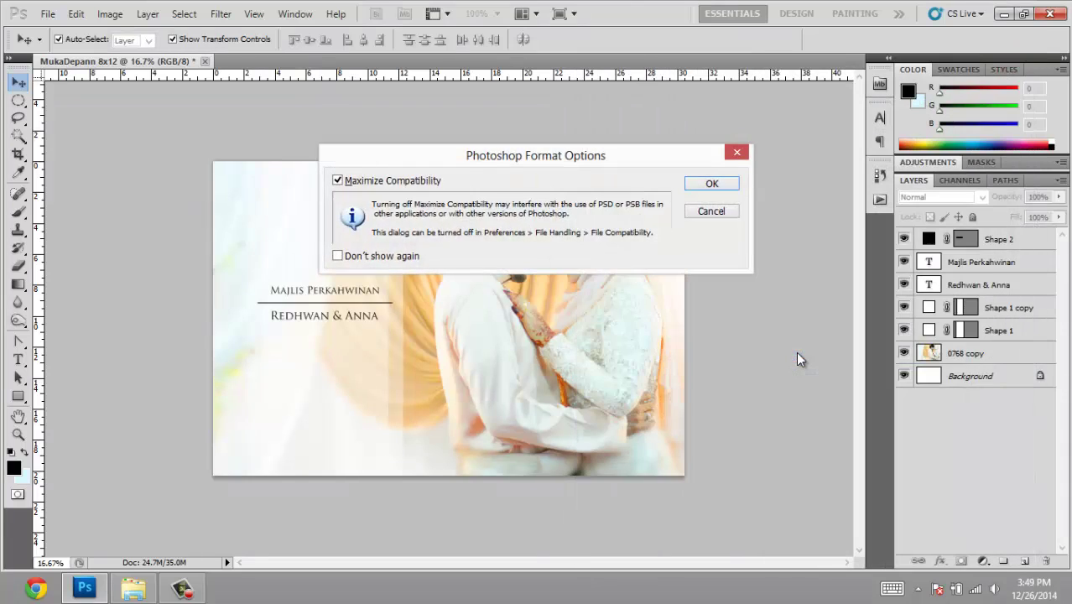
{"action": "key", "text": "Return"}
{"action": "key", "text": "super+d"}
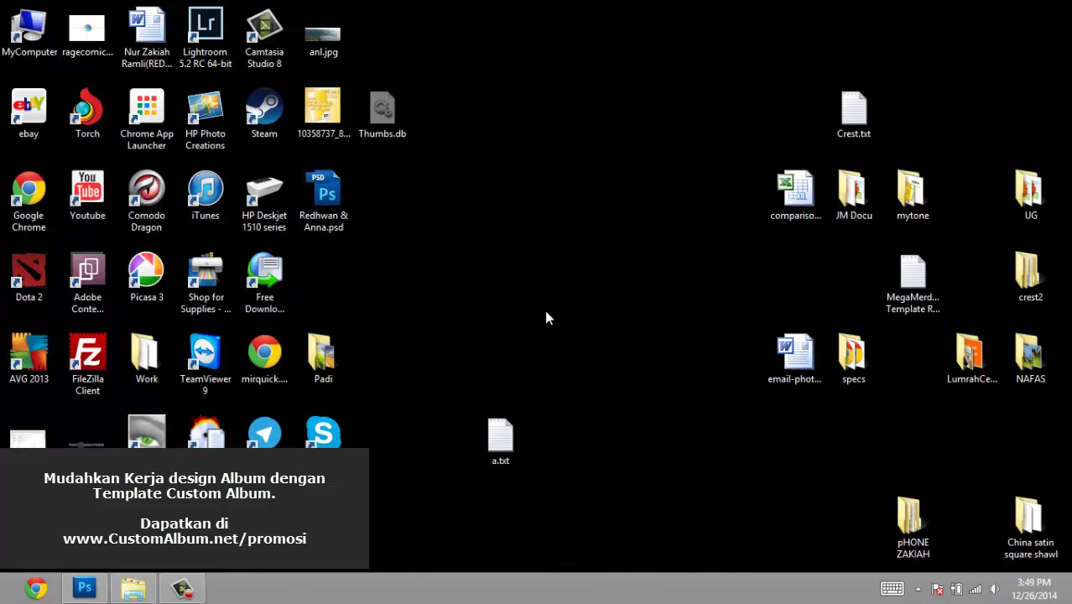
{"action": "left_click", "coordinate": [84, 587]}
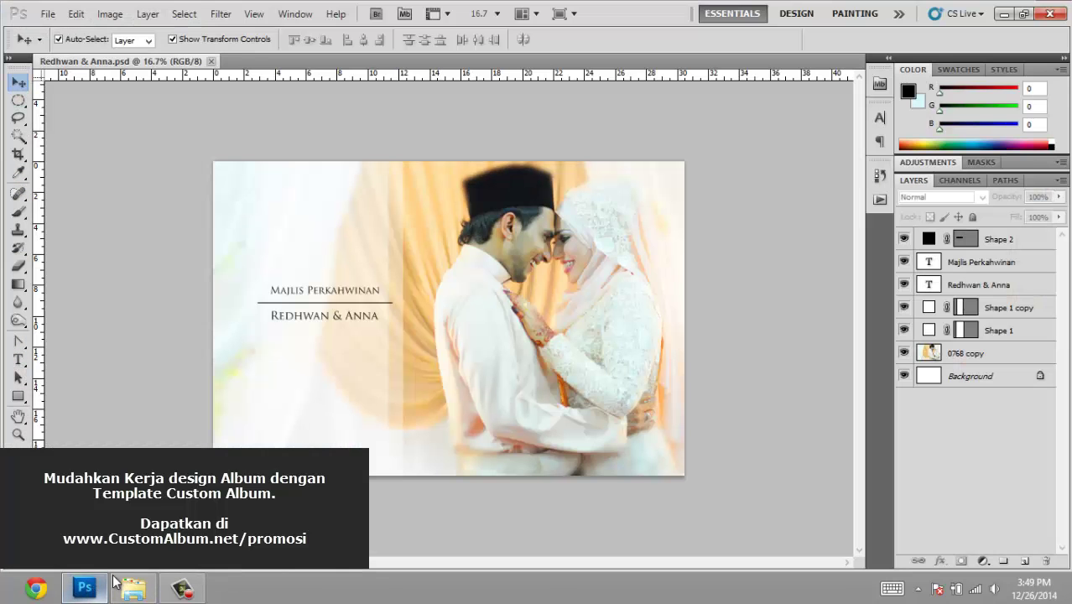
Step: Save a JPEG copy of the cover at maximum quality 12
{"action": "key", "text": "ctrl+shift+s"}
{"action": "left_click", "coordinate": [764, 379]}
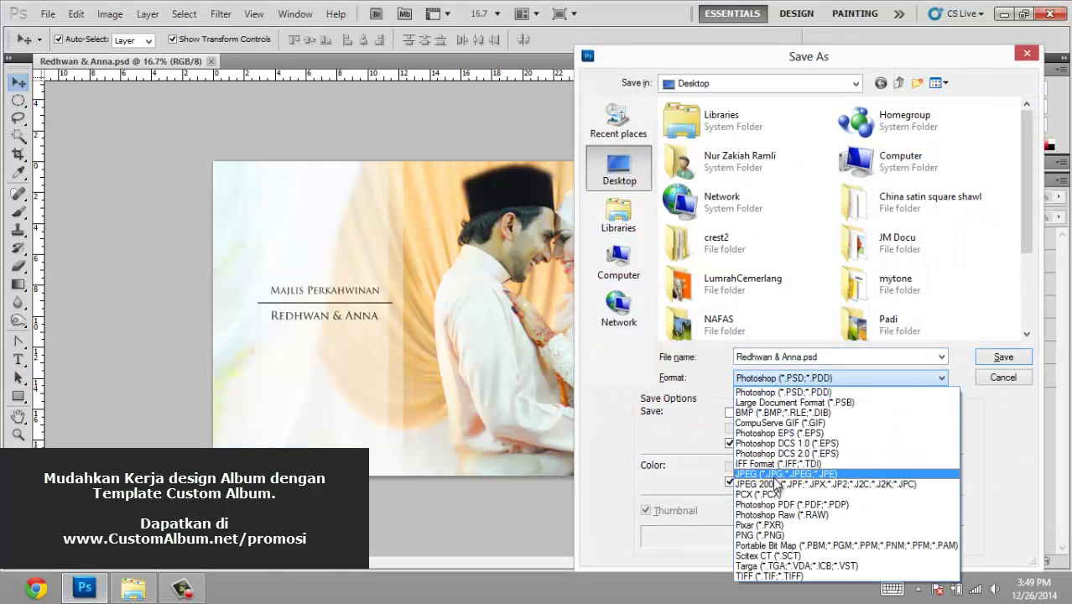
{"action": "left_click", "coordinate": [777, 474]}
{"action": "left_click", "coordinate": [1002, 357]}
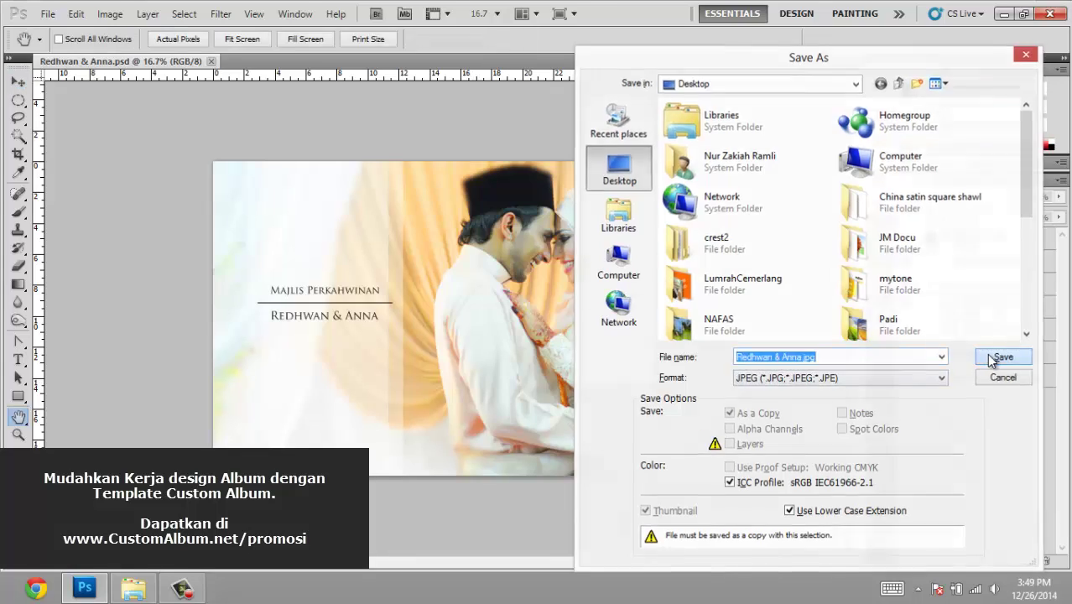
{"action": "left_click", "coordinate": [622, 155]}
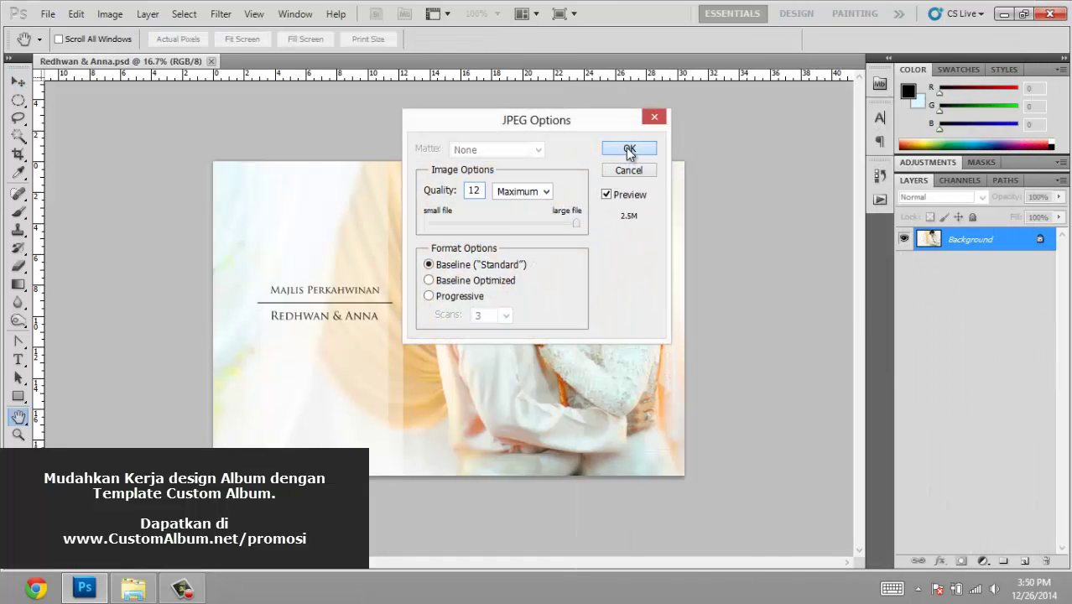
{"action": "key", "text": "super+d"}
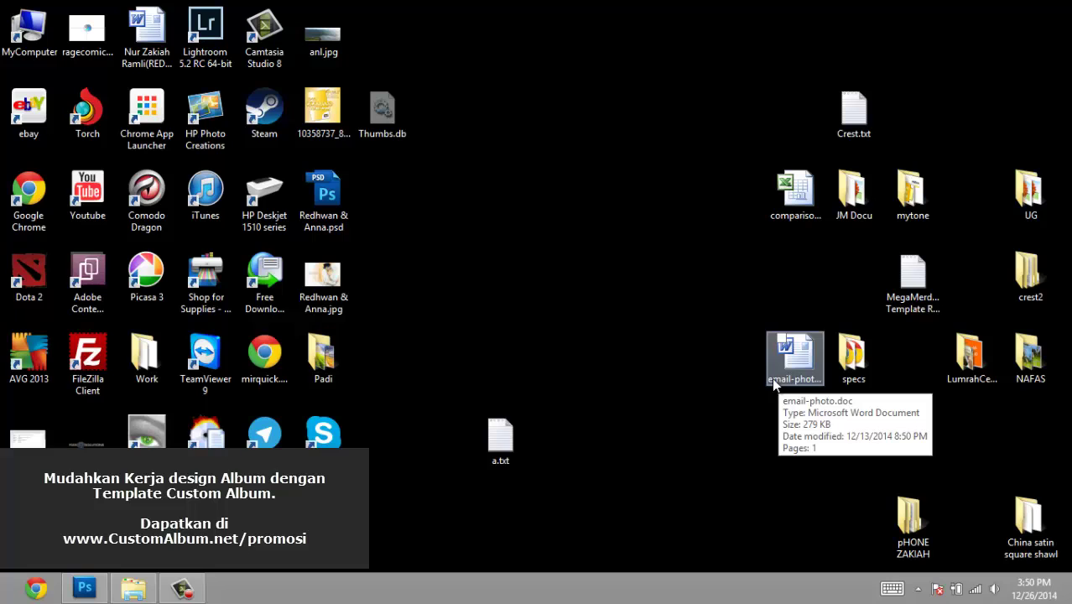
Step: Preview the exported 3600 × 2400 JPEG in Picasa, then close it and return to Photoshop
{"action": "key", "text": "r"}
{"action": "double_click", "coordinate": [331, 281]}
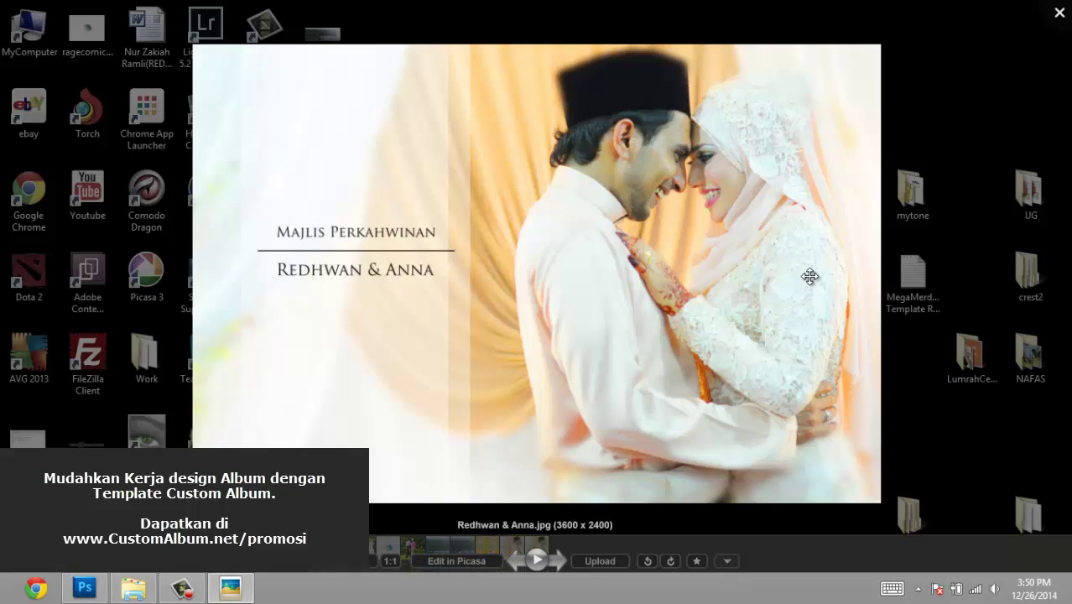
{"action": "left_click", "coordinate": [1059, 16]}
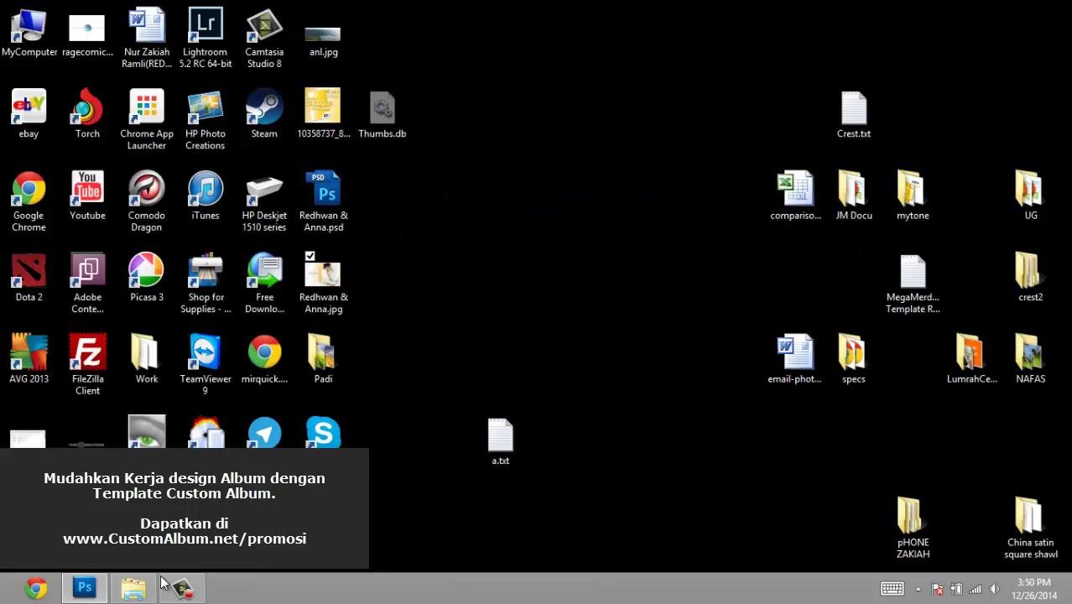
{"action": "left_click", "coordinate": [85, 589]}
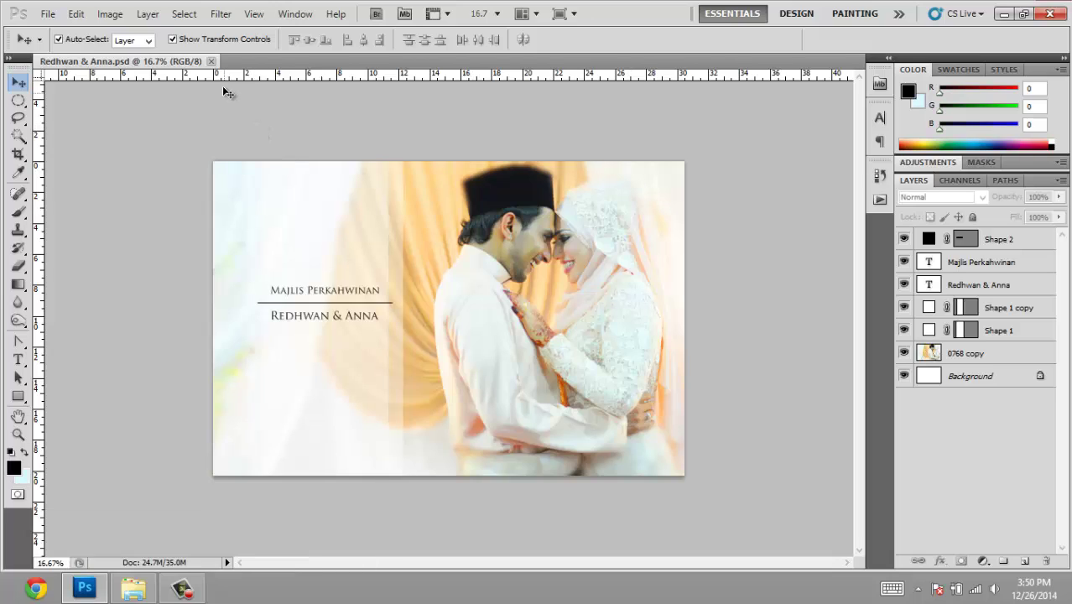
Step: Close the finished PSD and create a new 12 × 10 inch, 300 ppi document
{"action": "left_click", "coordinate": [212, 62]}
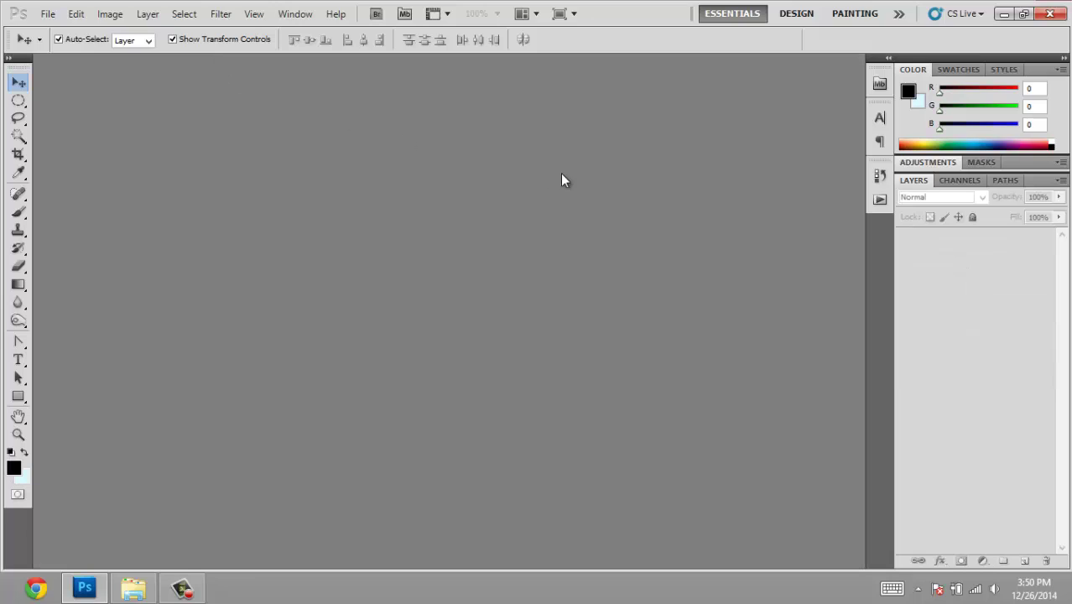
{"action": "left_click", "coordinate": [47, 15]}
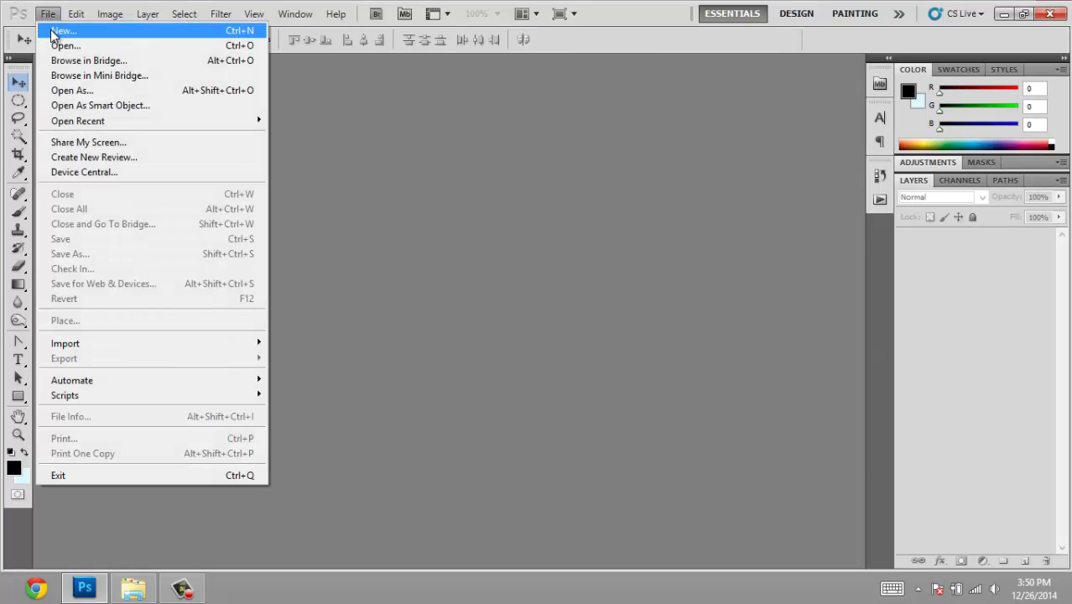
{"action": "left_click", "coordinate": [52, 26]}
{"action": "left_click_drag", "start_coordinate": [519, 205], "coordinate": [422, 212]}
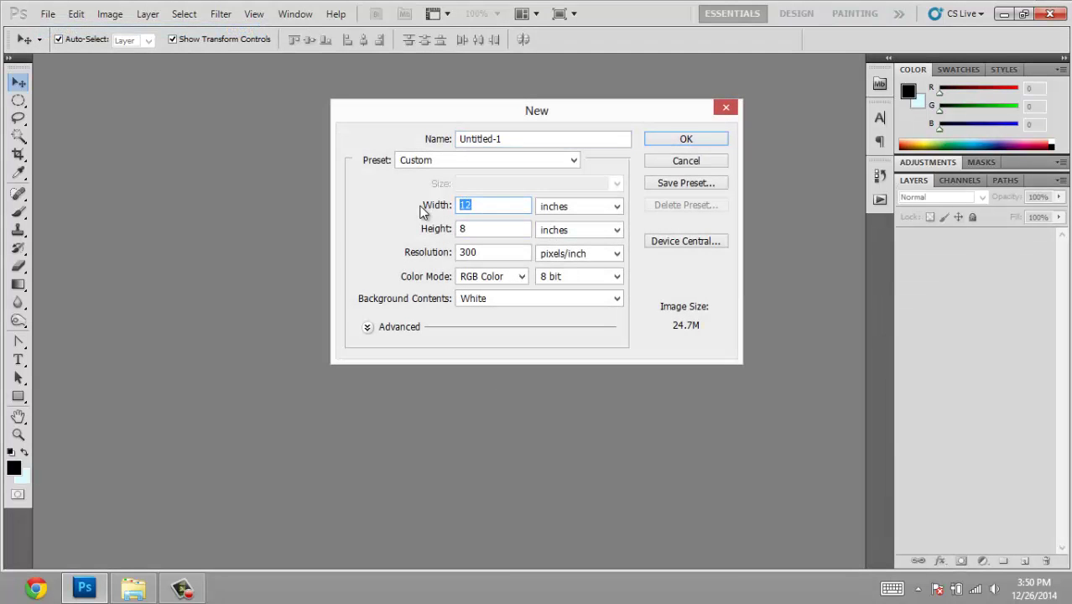
{"action": "key", "text": "Tab"}
{"action": "key", "text": "Tab"}
{"action": "key", "text": "BackSpace"}
{"action": "type", "text": "10"}
{"action": "key", "text": "Return"}
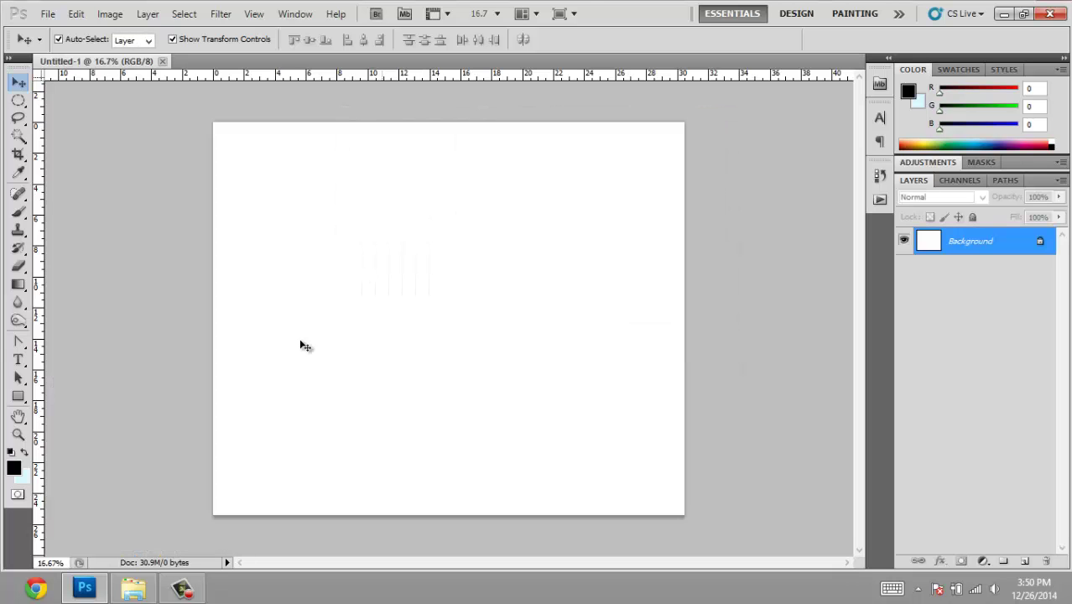
Step: Place photo 0768.jpg from Explorer into the new document, shifted up-left
{"action": "left_click", "coordinate": [134, 587]}
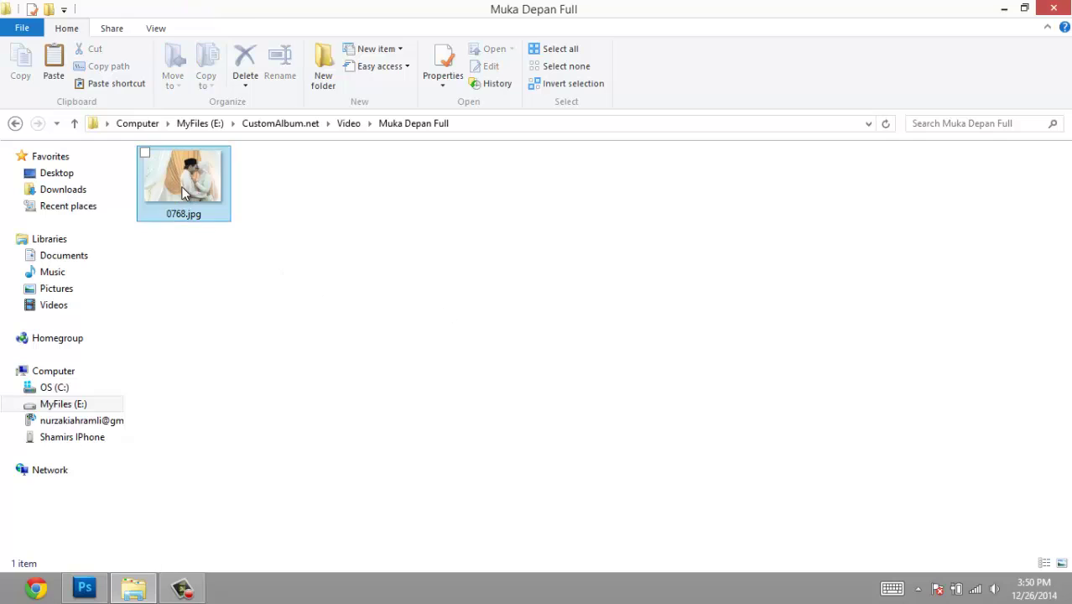
{"action": "mouse_move", "coordinate": [183, 178]}
{"action": "left_mouse_down"}
{"action": "mouse_move", "coordinate": [109, 562]}
{"action": "mouse_move", "coordinate": [391, 276]}
{"action": "left_mouse_up"}
{"action": "left_click_drag", "start_coordinate": [534, 325], "coordinate": [434, 277]}
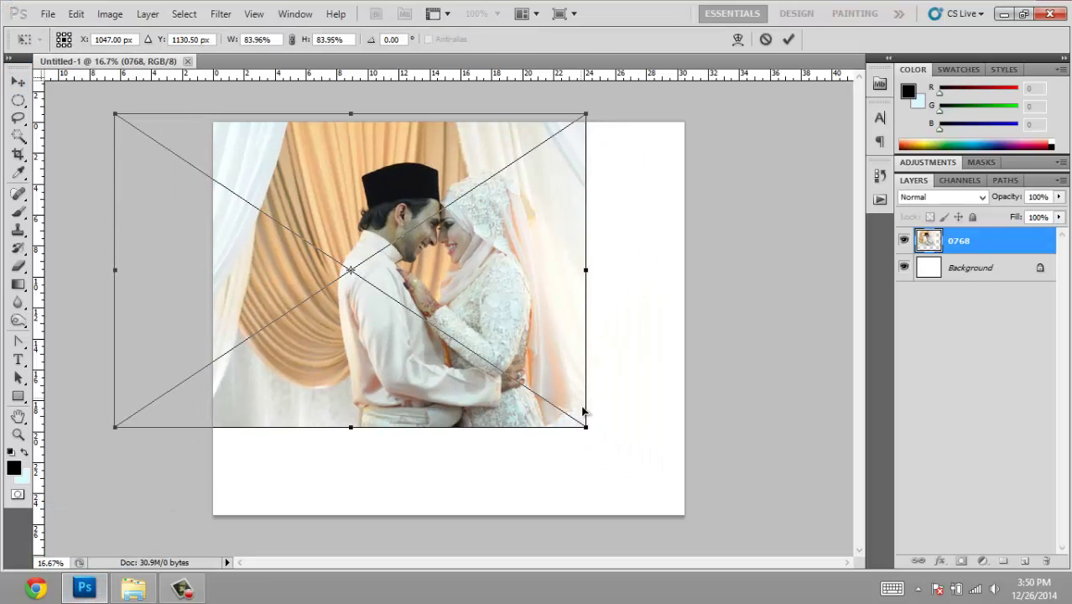
Step: Enlarge the 0768 photo to about 129.7% so it fills the page
{"action": "left_click_drag", "start_coordinate": [585, 430], "coordinate": [734, 524]}
{"action": "left_click_drag", "start_coordinate": [630, 422], "coordinate": [583, 456]}
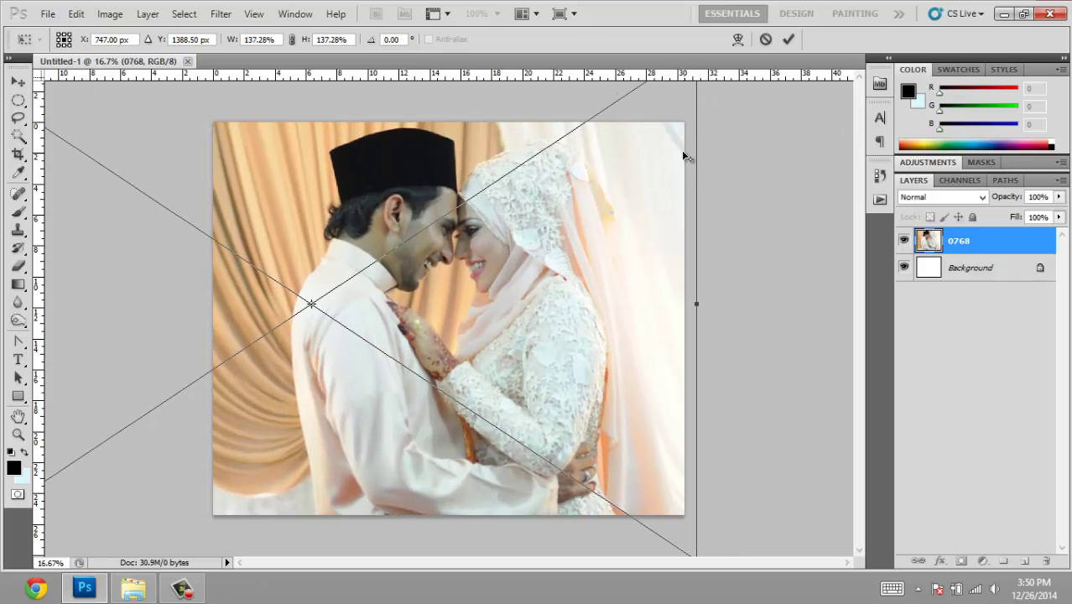
{"action": "key", "text": "ctrl+minus"}
{"action": "left_click_drag", "start_coordinate": [635, 114], "coordinate": [626, 121]}
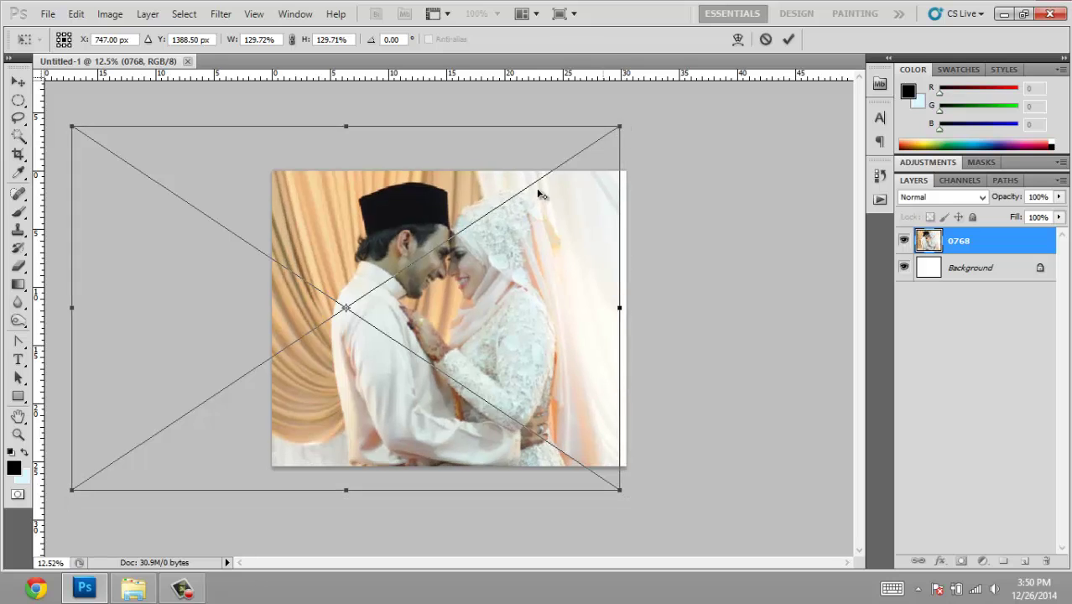
{"action": "left_click_drag", "start_coordinate": [505, 242], "coordinate": [493, 244]}
{"action": "key", "text": "Return"}
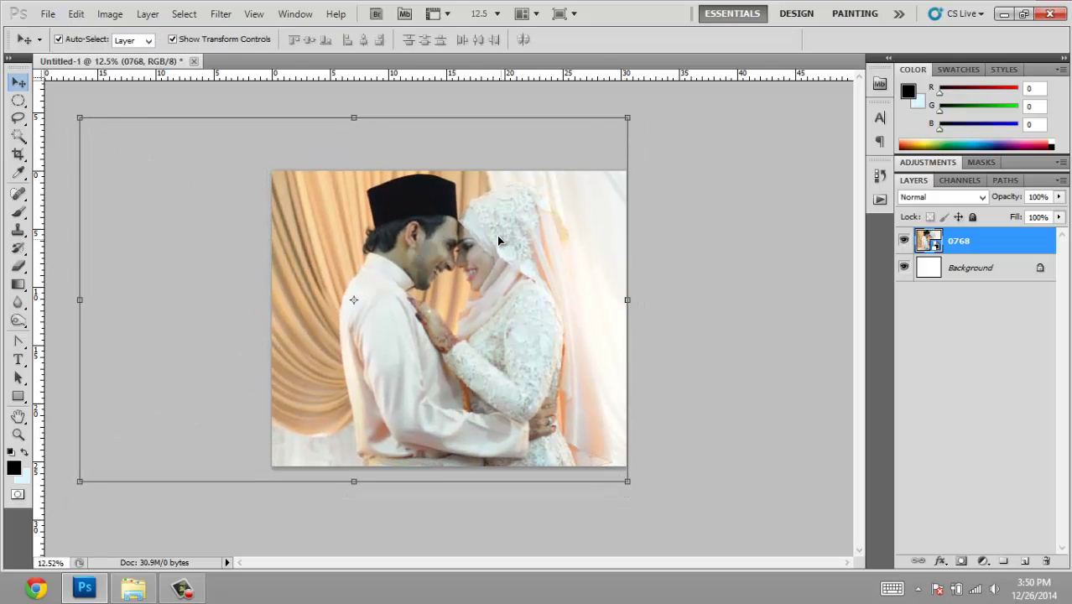
Step: Rasterize the 0768 layer and duplicate it as '0768 copy'
{"action": "right_click", "coordinate": [984, 247]}
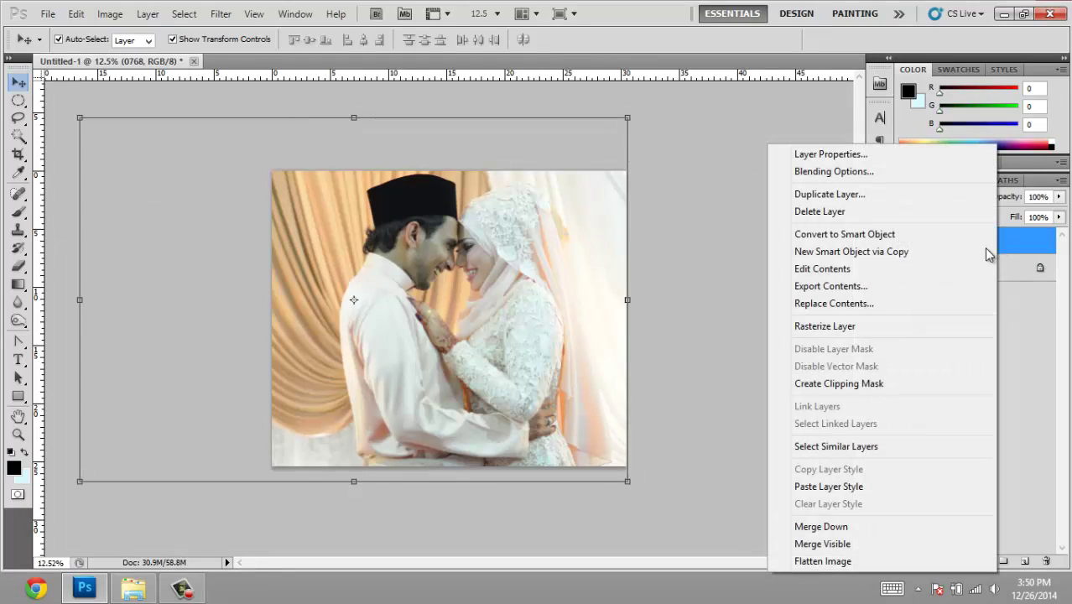
{"action": "left_click", "coordinate": [904, 329]}
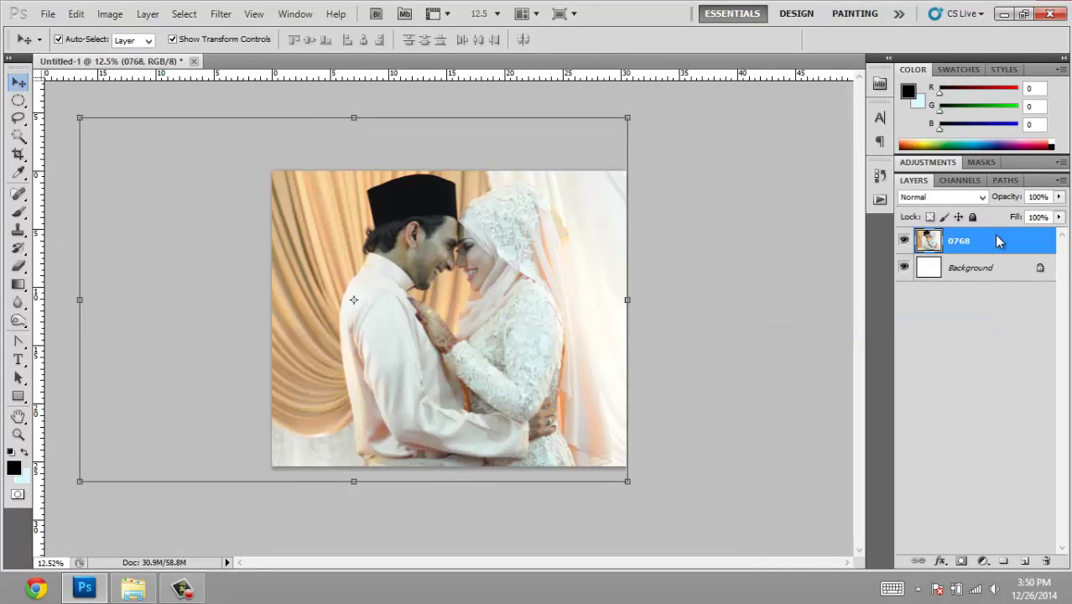
{"action": "right_click", "coordinate": [999, 242]}
{"action": "left_click", "coordinate": [895, 262]}
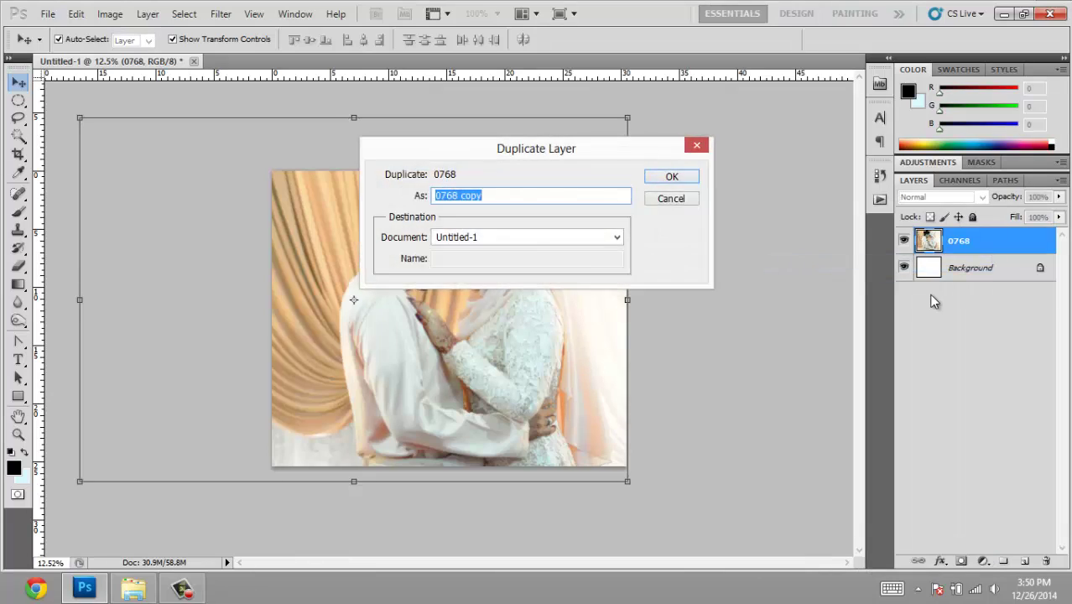
{"action": "key", "text": "Return"}
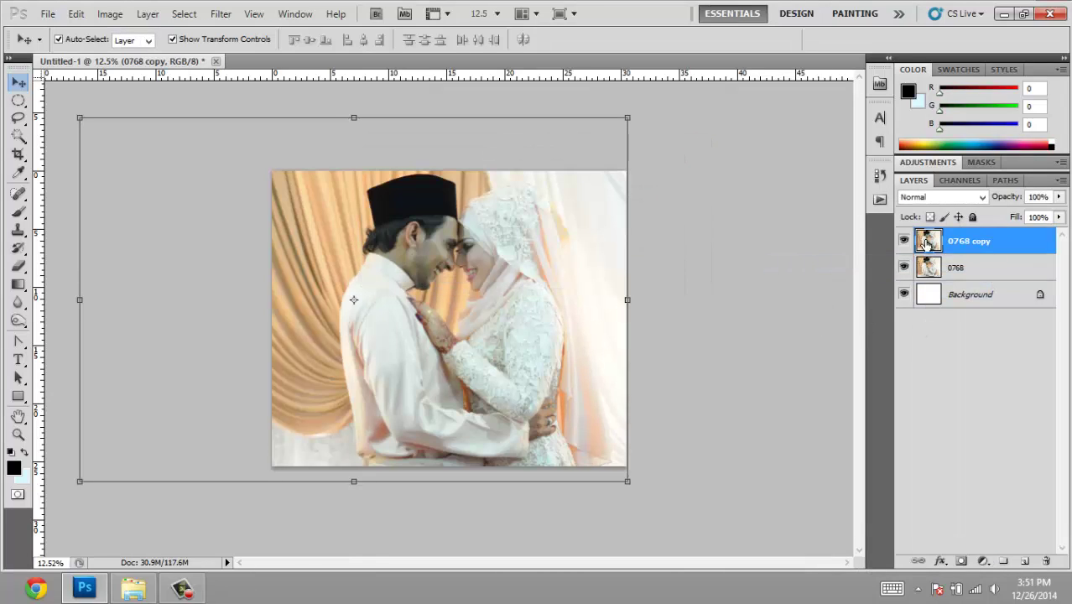
Step: Apply an 18.6-pixel Gaussian Blur to the 0768 copy layer
{"action": "left_click", "coordinate": [213, 17]}
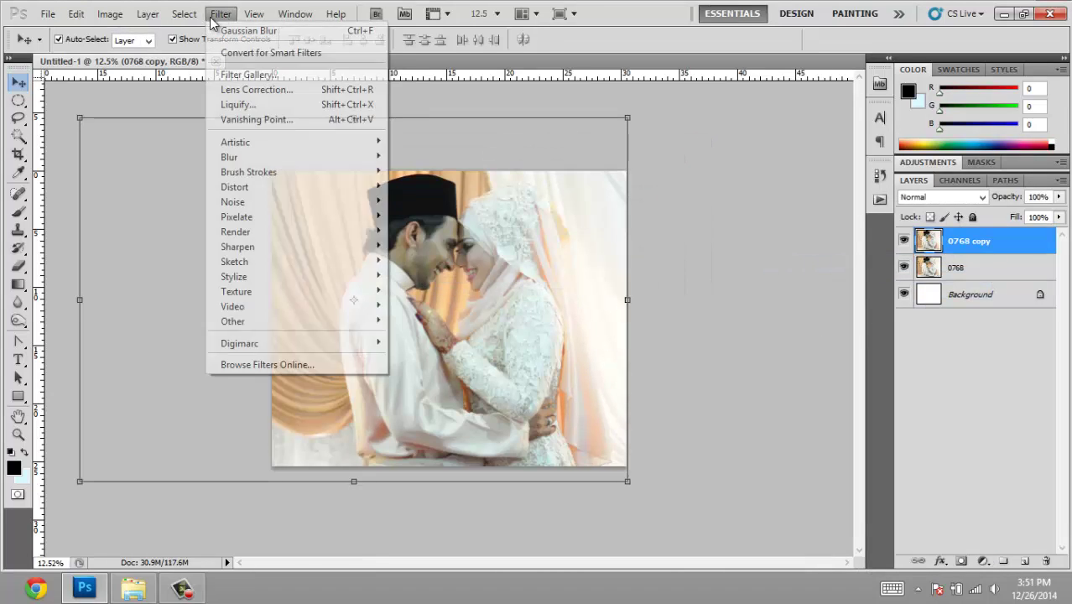
{"action": "mouse_move", "coordinate": [243, 157]}
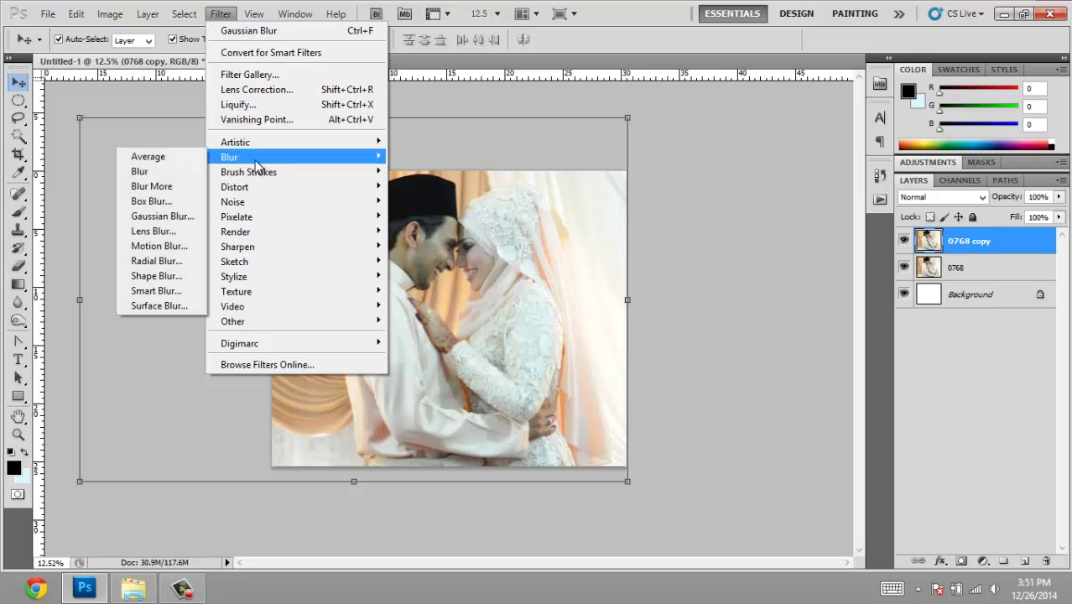
{"action": "left_click", "coordinate": [172, 216]}
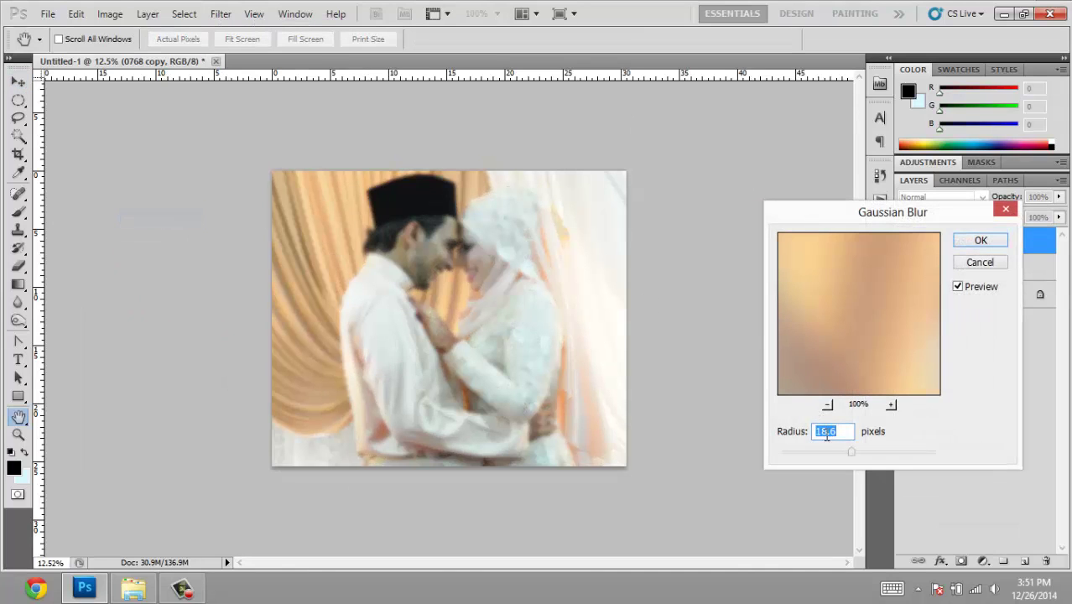
{"action": "left_click", "coordinate": [981, 240]}
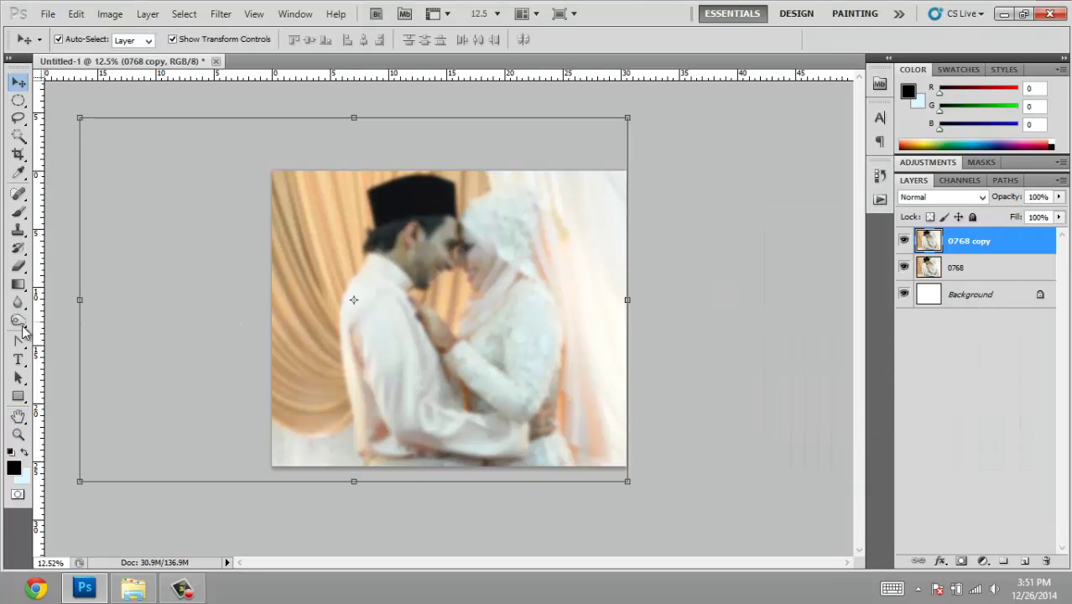
{"action": "left_click", "coordinate": [18, 100]}
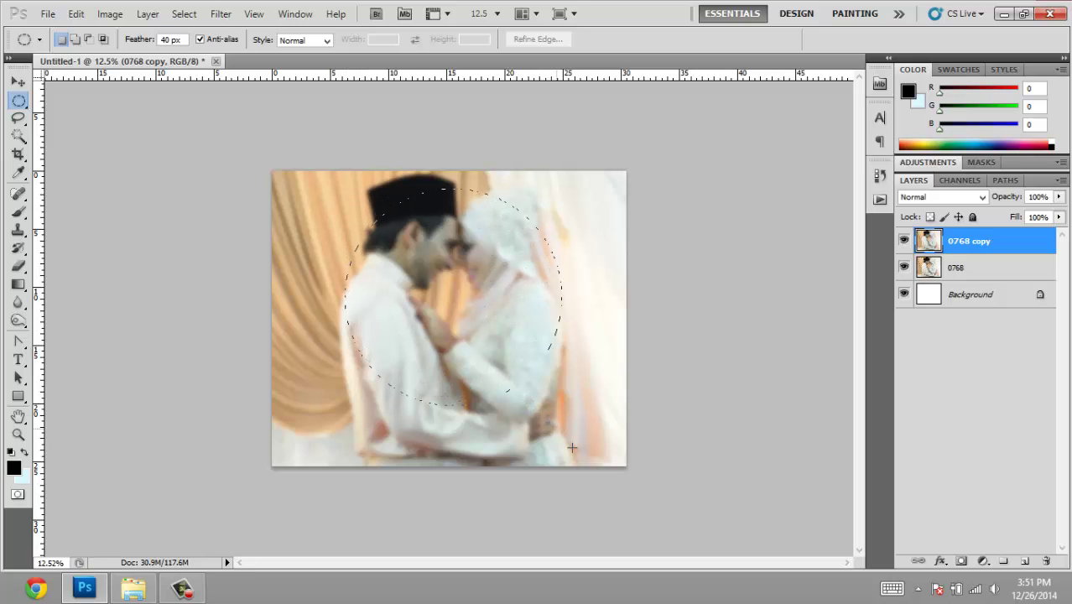
Step: Delete a feathered circle around the couple from the blurred copy, then merge it with layer 0768
{"action": "left_click_drag", "start_coordinate": [597, 488], "coordinate": [607, 497]}
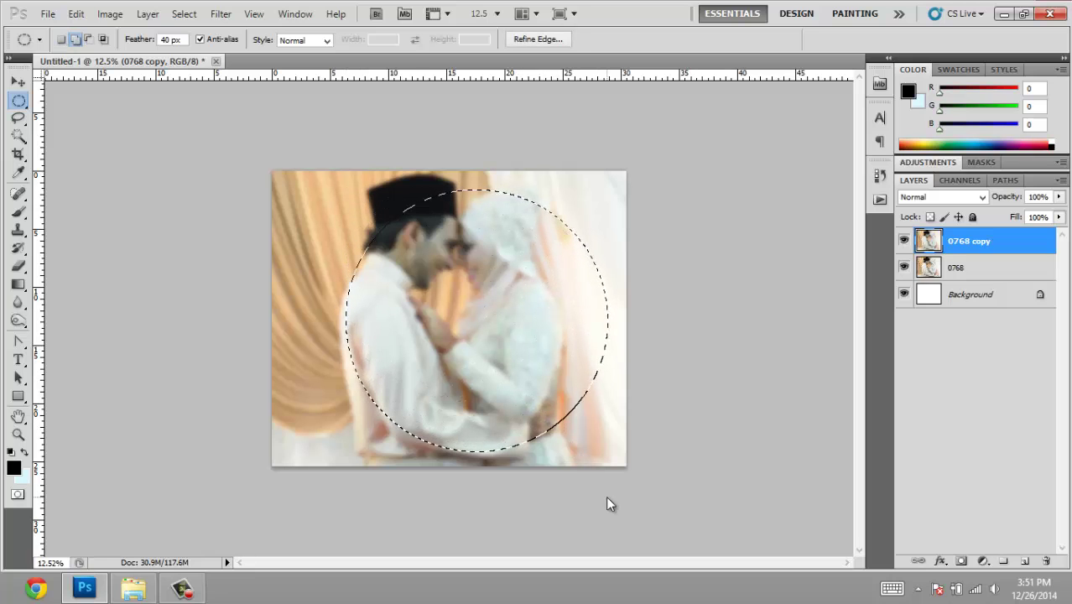
{"action": "key", "text": "shift+Left"}
{"action": "key", "text": "shift+Left"}
{"action": "key", "text": "shift+Left"}
{"action": "key", "text": "shift+Left"}
{"action": "key", "text": "shift+Left"}
{"action": "key", "text": "shift+Left"}
{"action": "key", "text": "shift+Left"}
{"action": "key", "text": "shift+Left"}
{"action": "key", "text": "shift+Left"}
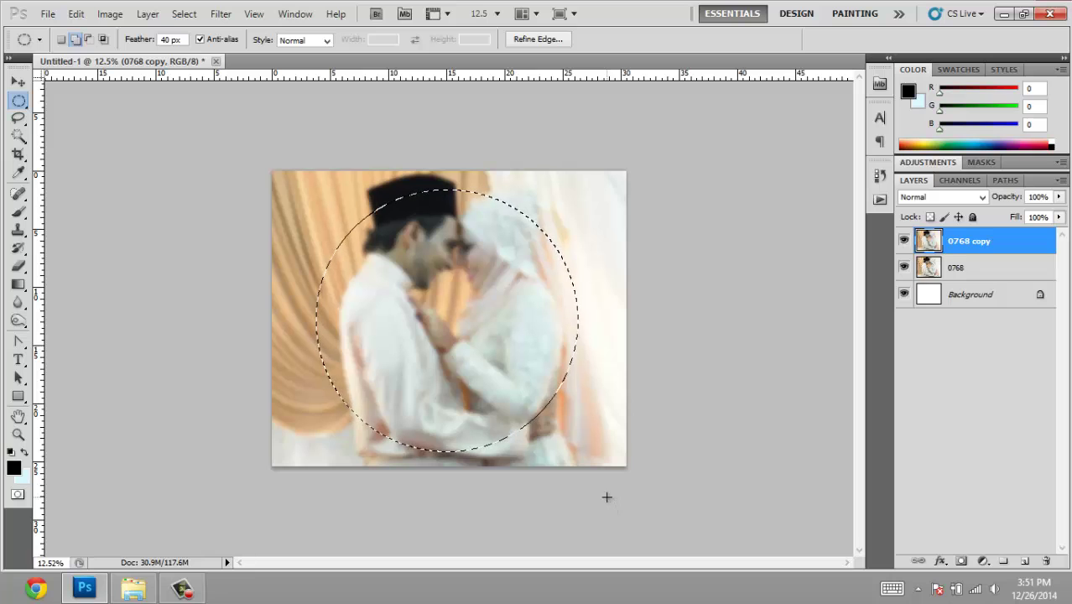
{"action": "key", "text": "shift+Left"}
{"action": "key", "text": "shift+Left"}
{"action": "key", "text": "shift+Right"}
{"action": "key", "text": "shift+Right"}
{"action": "key", "text": "shift+Right"}
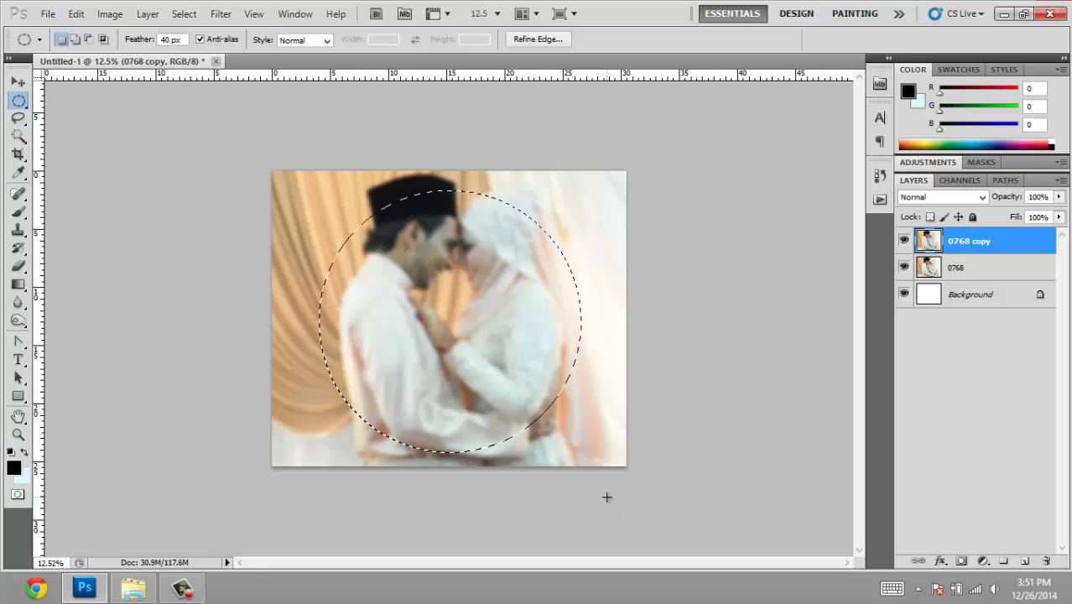
{"action": "key", "text": "Delete"}
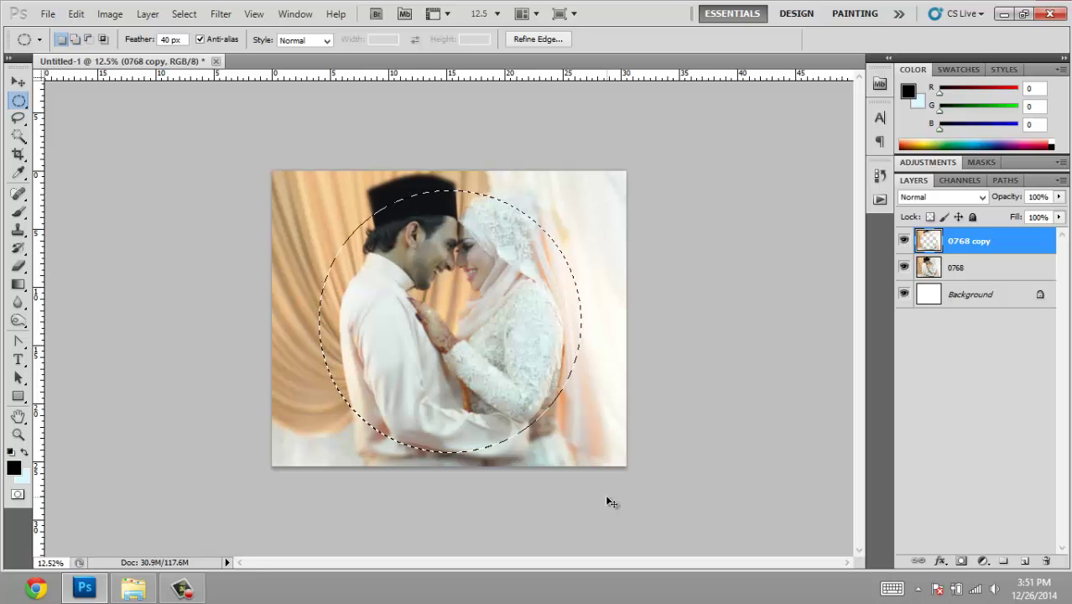
{"action": "key", "text": "ctrl+d"}
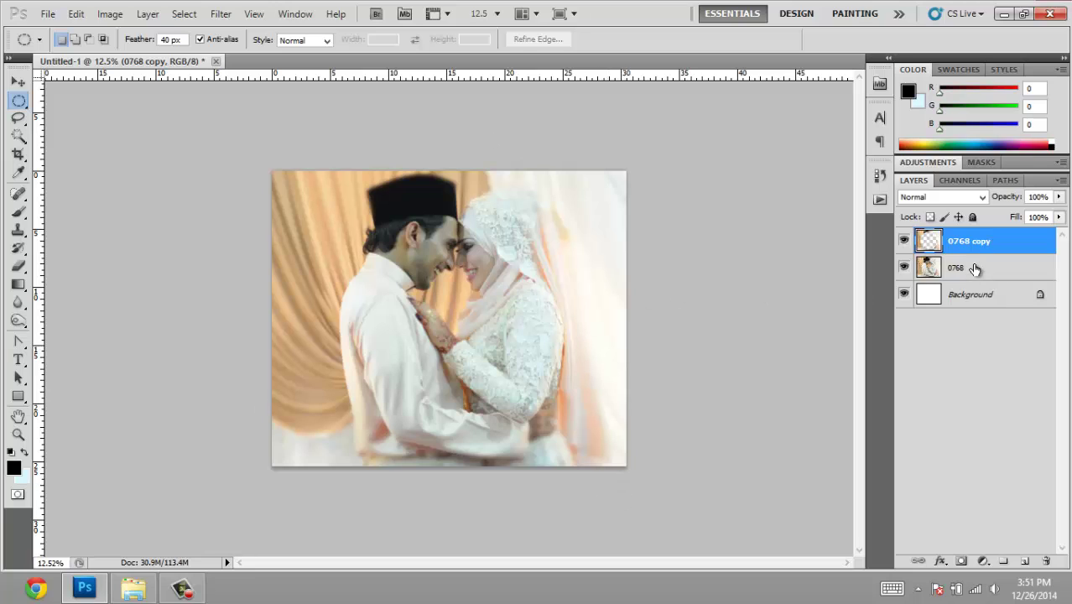
{"action": "left_click", "coordinate": [984, 267], "text": "shift"}
{"action": "key", "text": "ctrl+e"}
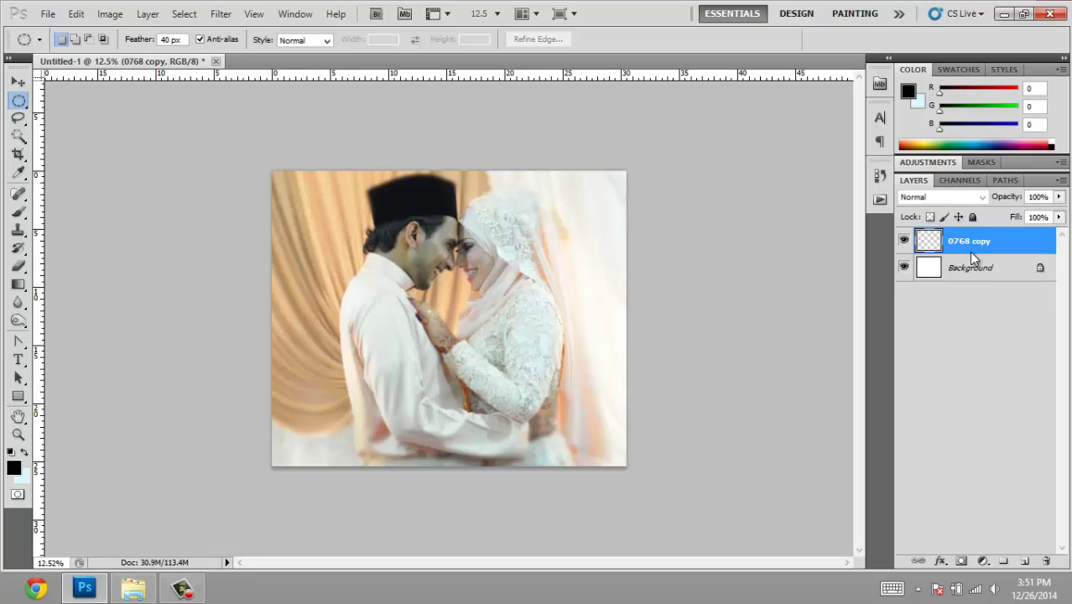
Step: Raise the merged photo's saturation to +10 with Hue/Saturation
{"action": "key", "text": "ctrl+u"}
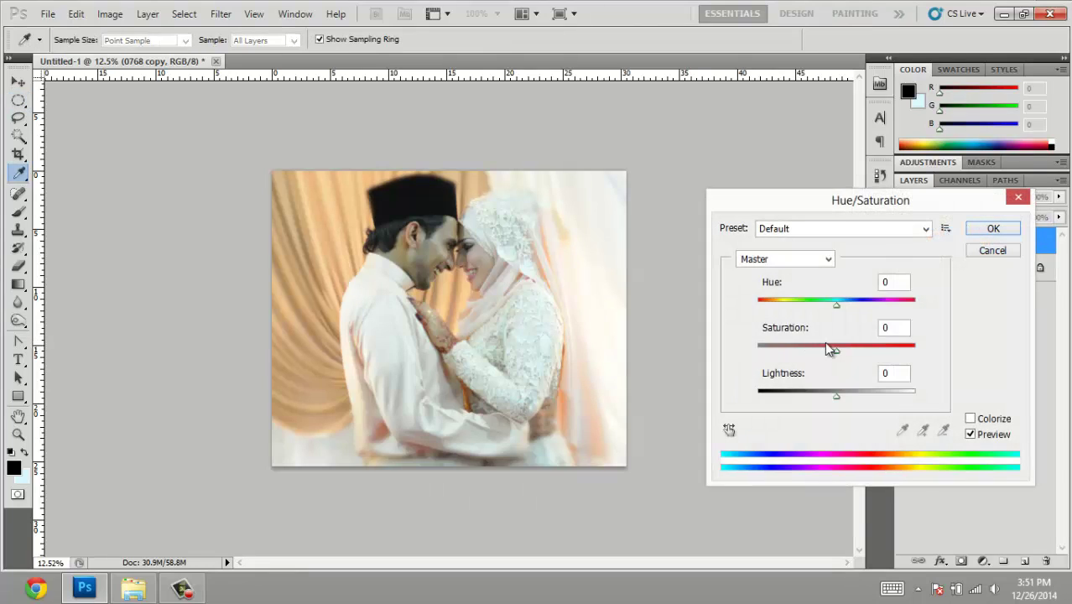
{"action": "left_click_drag", "start_coordinate": [836, 349], "coordinate": [843, 351]}
{"action": "left_click", "coordinate": [992, 229]}
Step: Brighten the photo's midtones by lifting the middle of the Curves line
{"action": "left_click", "coordinate": [148, 14]}
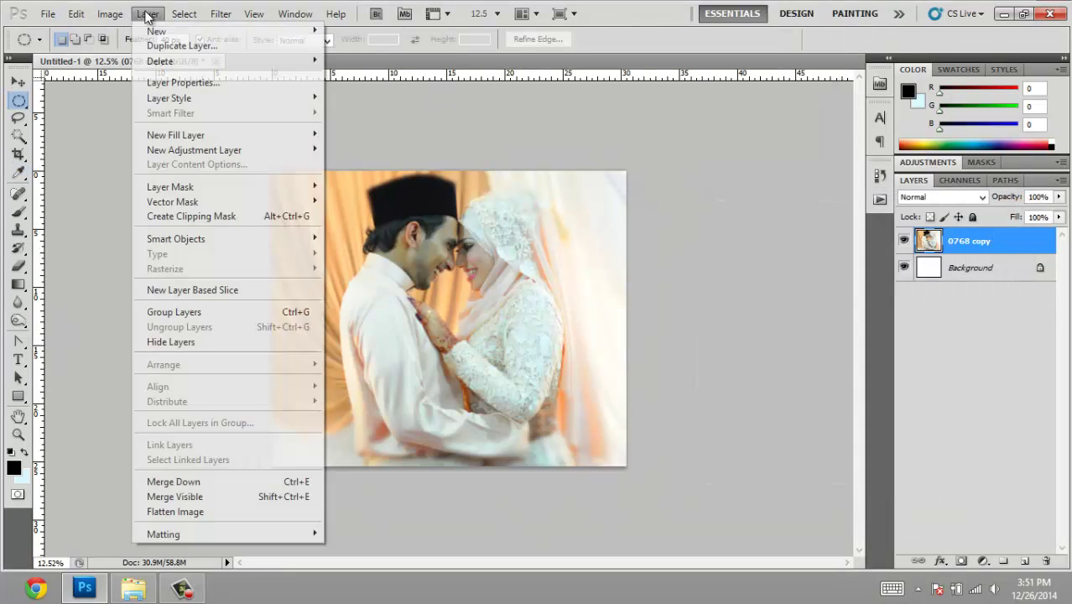
{"action": "left_click", "coordinate": [110, 15]}
{"action": "mouse_move", "coordinate": [134, 53]}
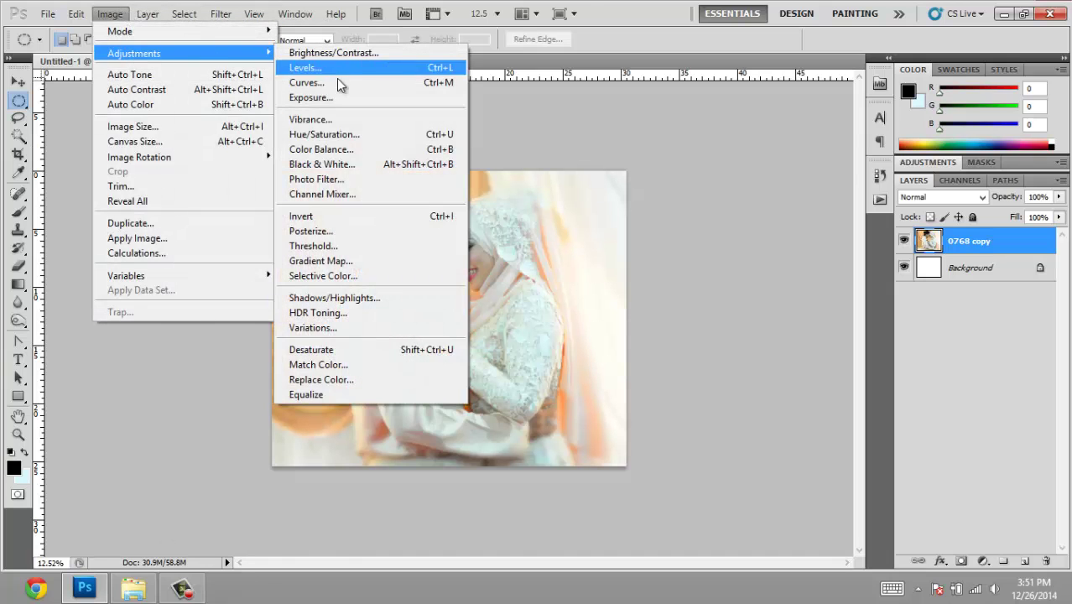
{"action": "left_click", "coordinate": [339, 83]}
{"action": "left_click_drag", "start_coordinate": [921, 356], "coordinate": [920, 341]}
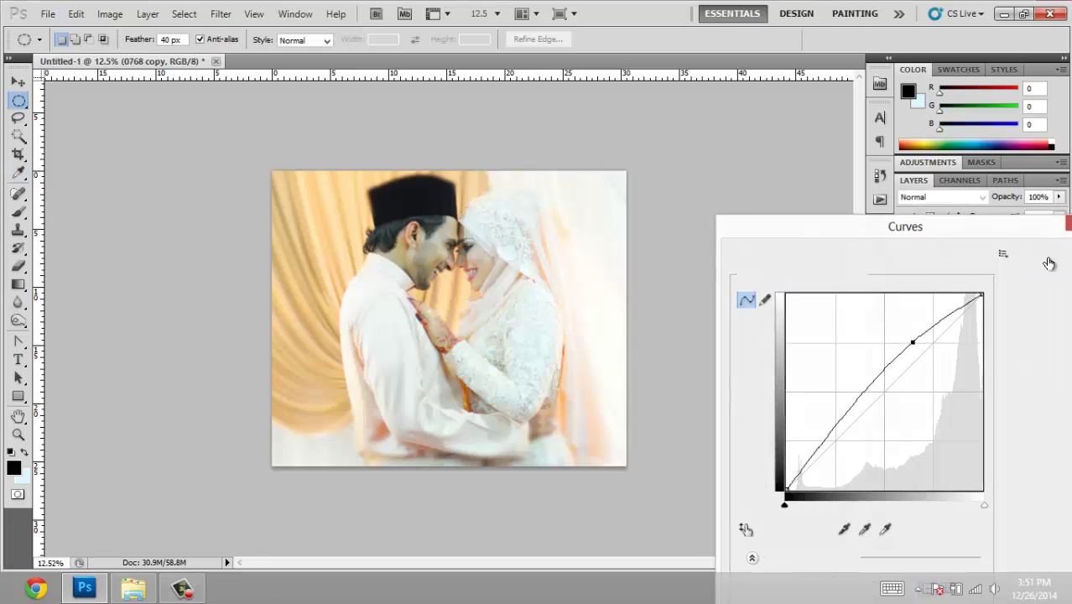
{"action": "left_click", "coordinate": [1050, 255]}
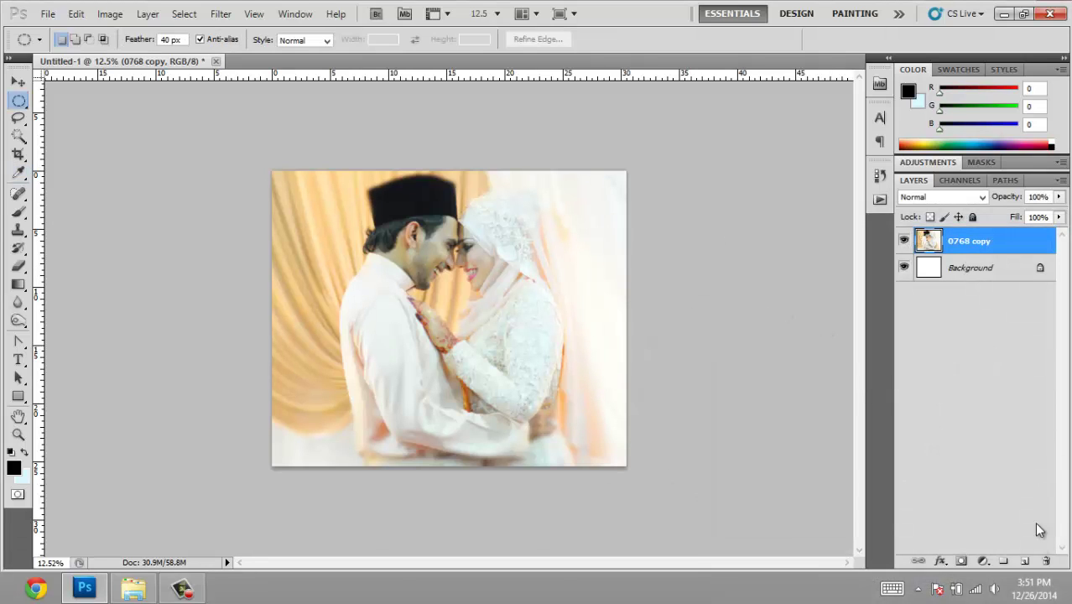
{"action": "left_click", "coordinate": [19, 396]}
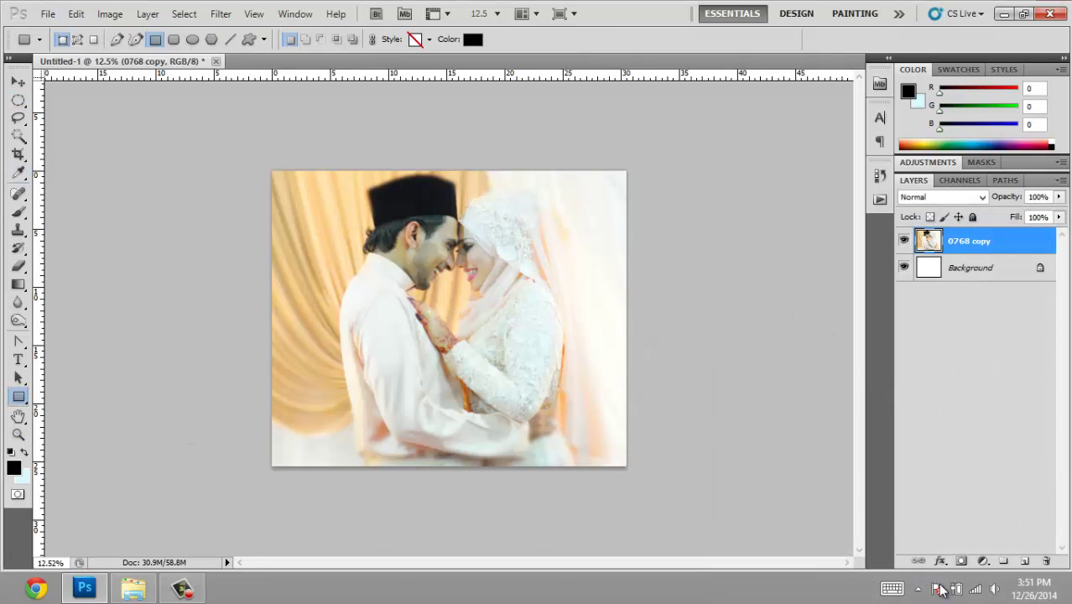
Step: Draw a wide off-white rectangle band across the lower photo at 50% opacity
{"action": "left_click", "coordinate": [1025, 560]}
{"action": "left_click_drag", "start_coordinate": [207, 350], "coordinate": [683, 417]}
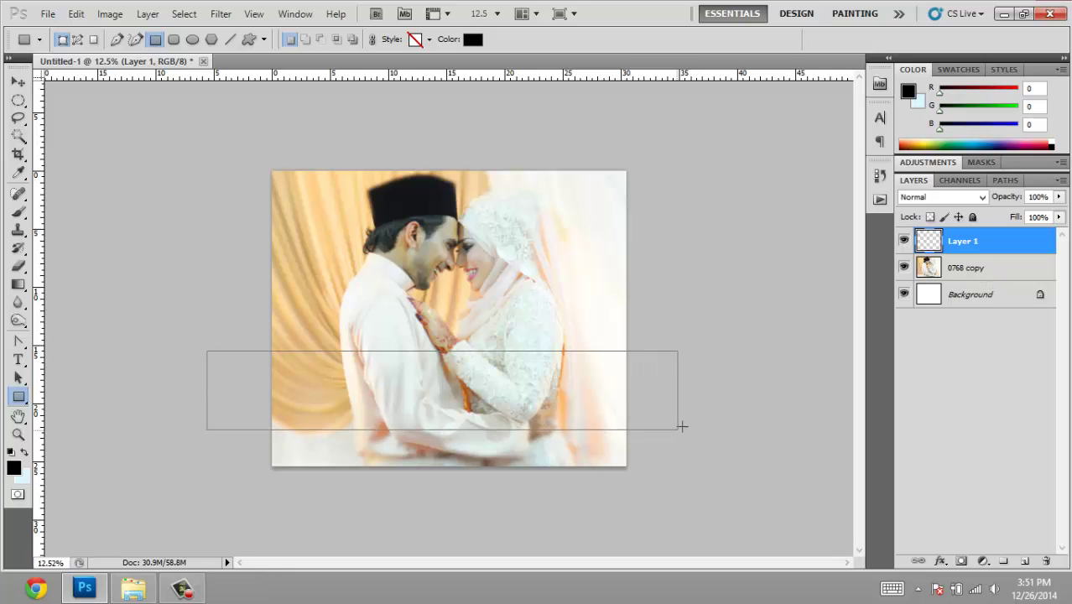
{"action": "double_click", "coordinate": [929, 242]}
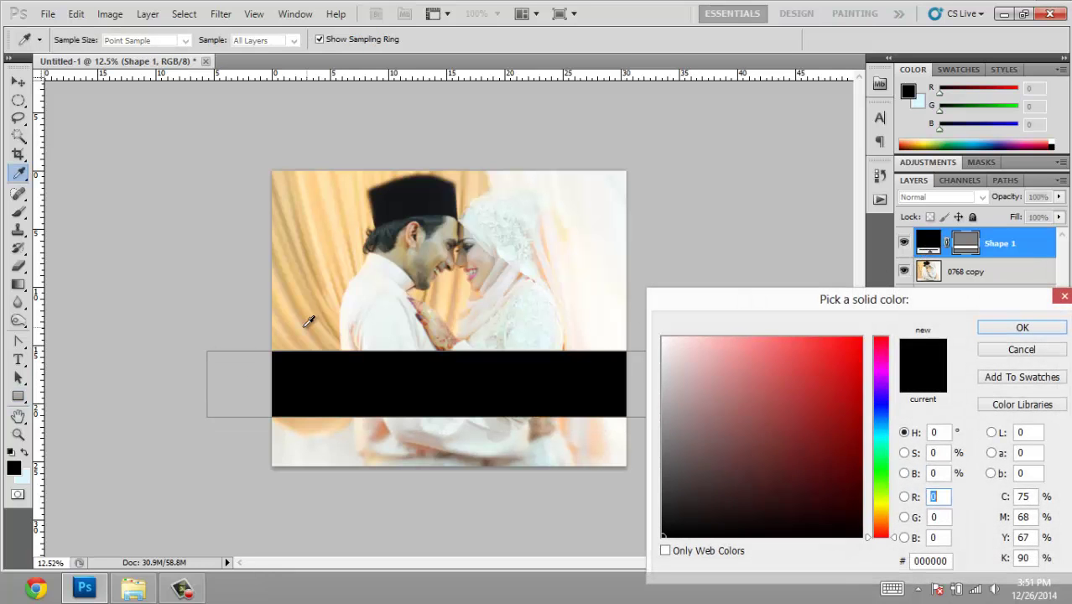
{"action": "left_click", "coordinate": [357, 314]}
{"action": "left_click", "coordinate": [998, 329]}
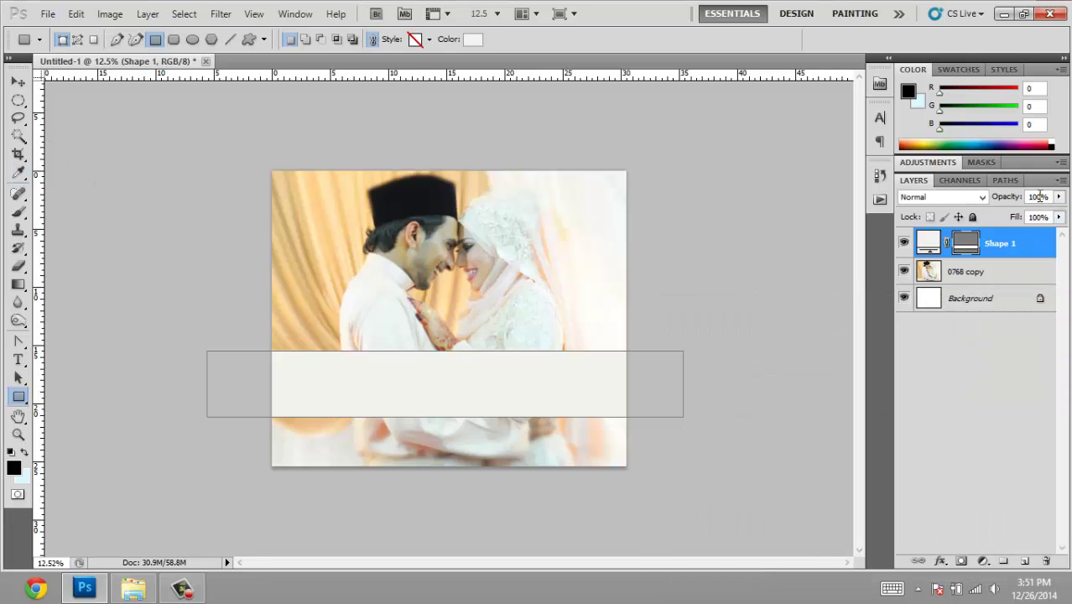
{"action": "left_click", "coordinate": [1038, 195]}
{"action": "type", "text": "5"}
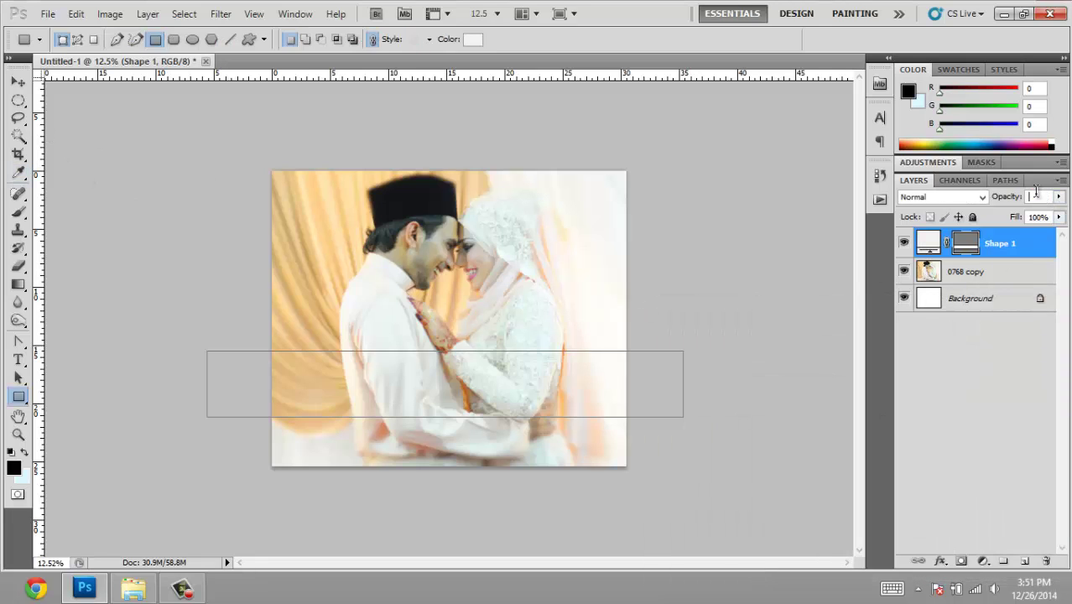
{"action": "type", "text": "0"}
{"action": "key", "text": "Return"}
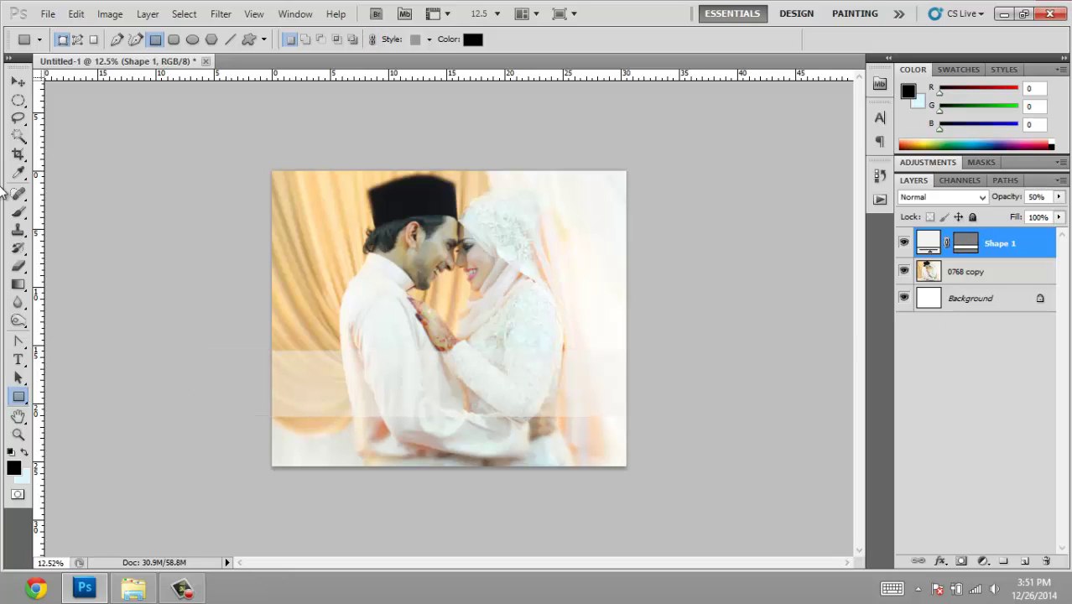
Step: Duplicate the band layer and squash the copy to a thinner height
{"action": "left_click", "coordinate": [18, 81]}
{"action": "left_click", "coordinate": [419, 415]}
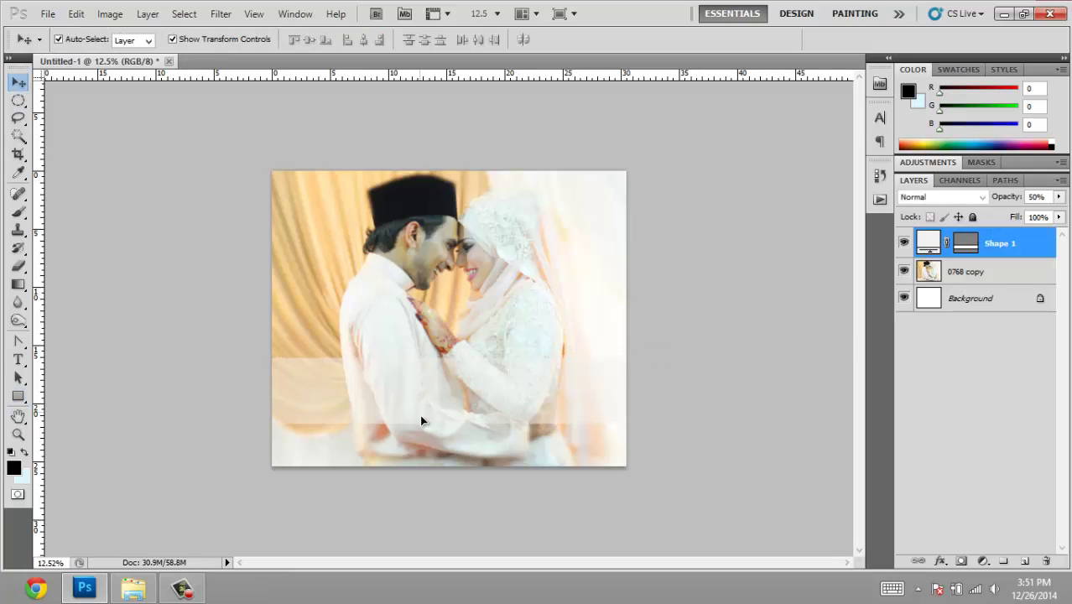
{"action": "key", "text": "ctrl+j"}
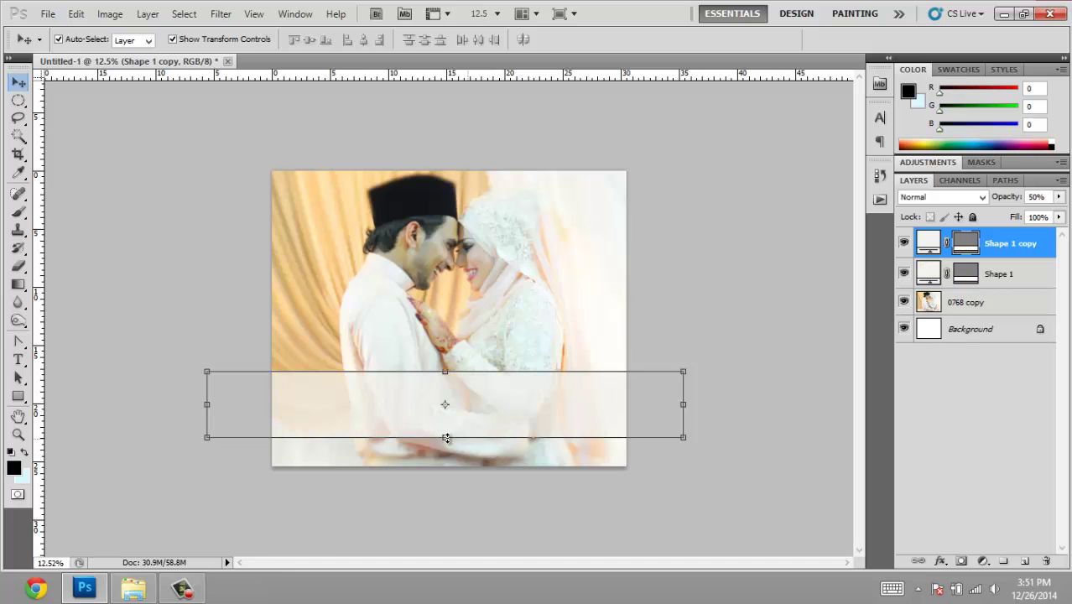
{"action": "key", "text": "ctrl+z"}
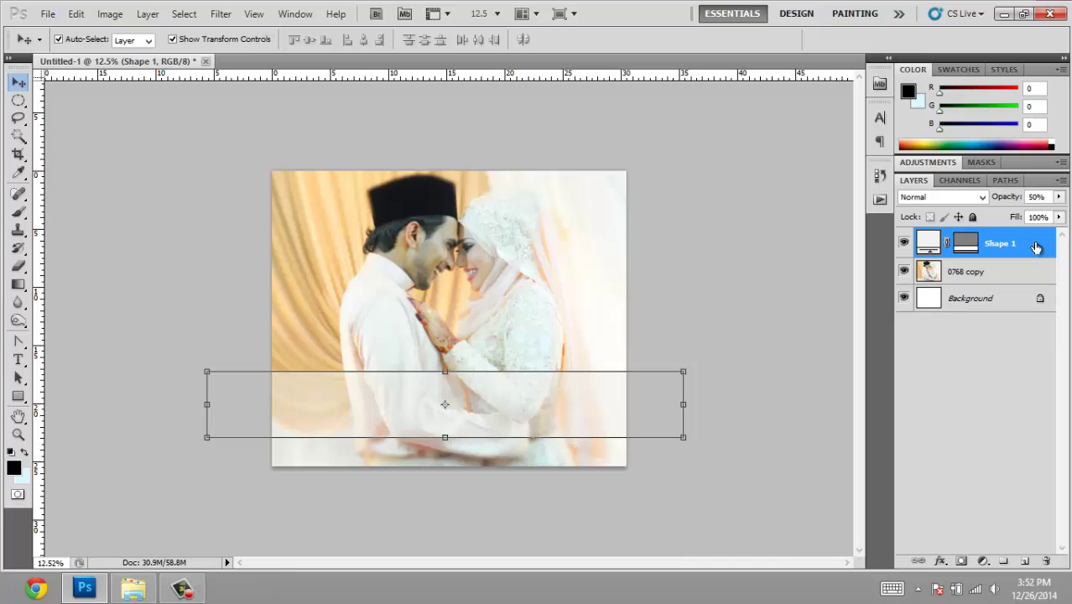
{"action": "right_click", "coordinate": [1019, 240]}
{"action": "left_click", "coordinate": [980, 266]}
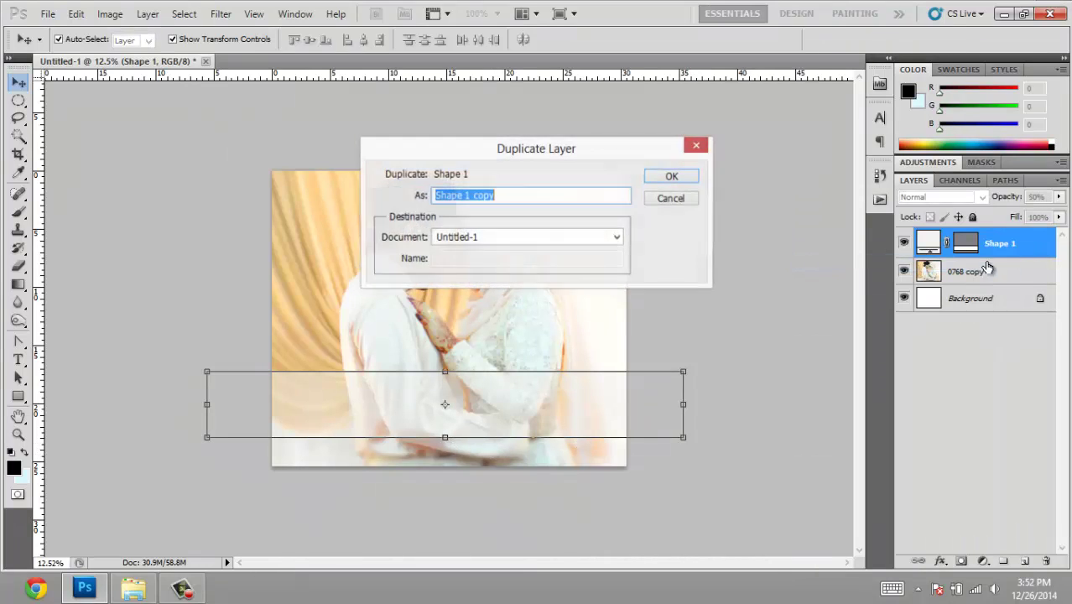
{"action": "key", "text": "Return"}
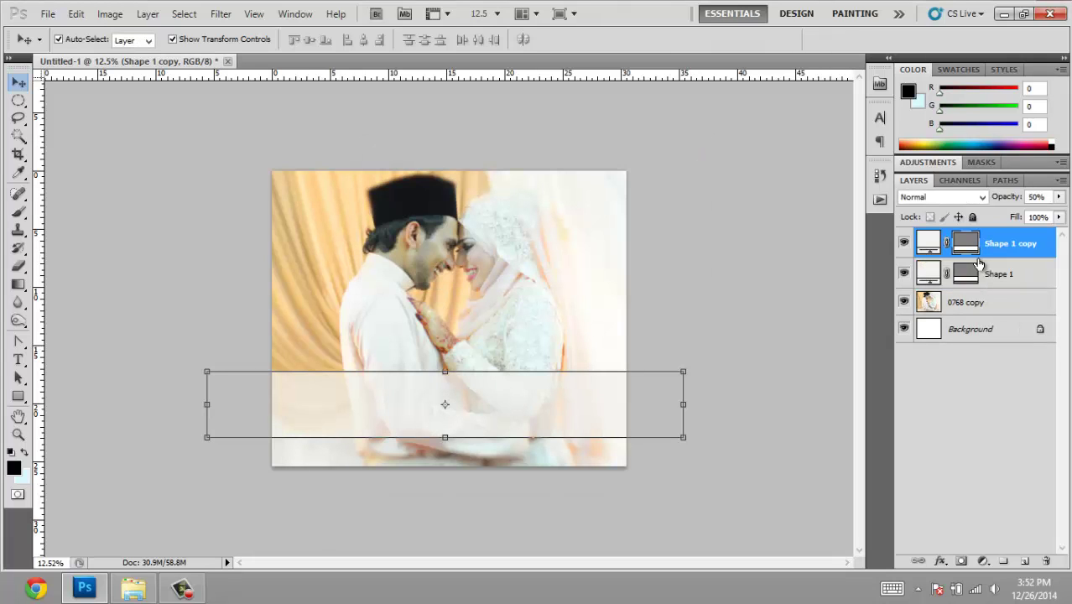
{"action": "key", "text": "ctrl+z"}
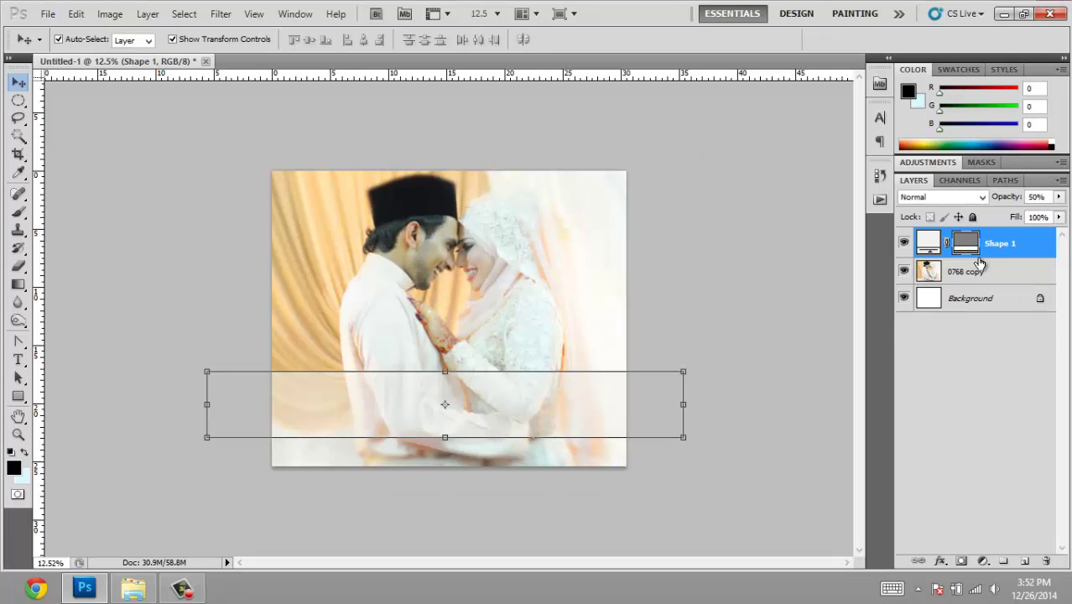
{"action": "key", "text": "ctrl+j"}
{"action": "left_click_drag", "start_coordinate": [444, 435], "coordinate": [444, 429]}
{"action": "key", "text": "Return"}
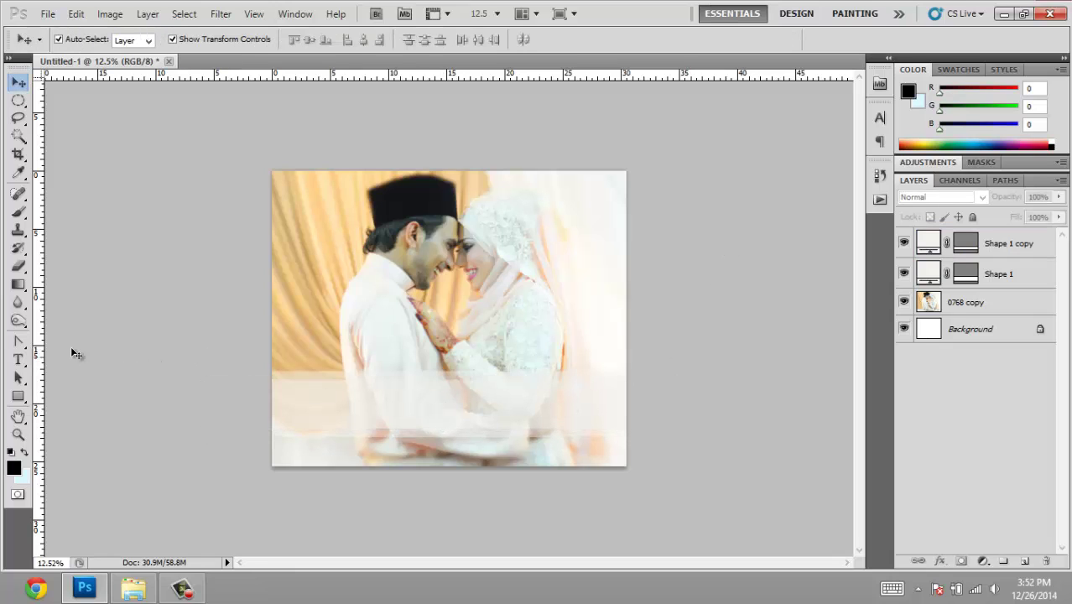
Step: Type the couple's names in Trajan Pro in the middle of the band, nudging them slightly lower
{"action": "left_click", "coordinate": [17, 359]}
{"action": "left_click", "coordinate": [414, 404]}
{"action": "type", "text": "REDHWAN &"}
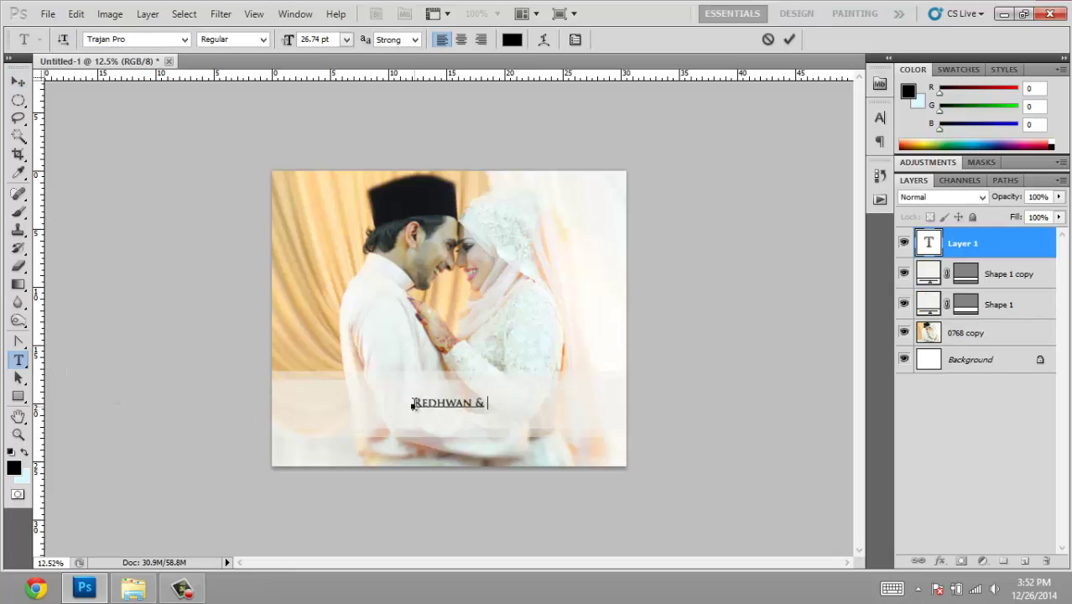
{"action": "type", "text": "ANNA"}
{"action": "key", "text": "ctrl+a"}
{"action": "left_click", "coordinate": [17, 80]}
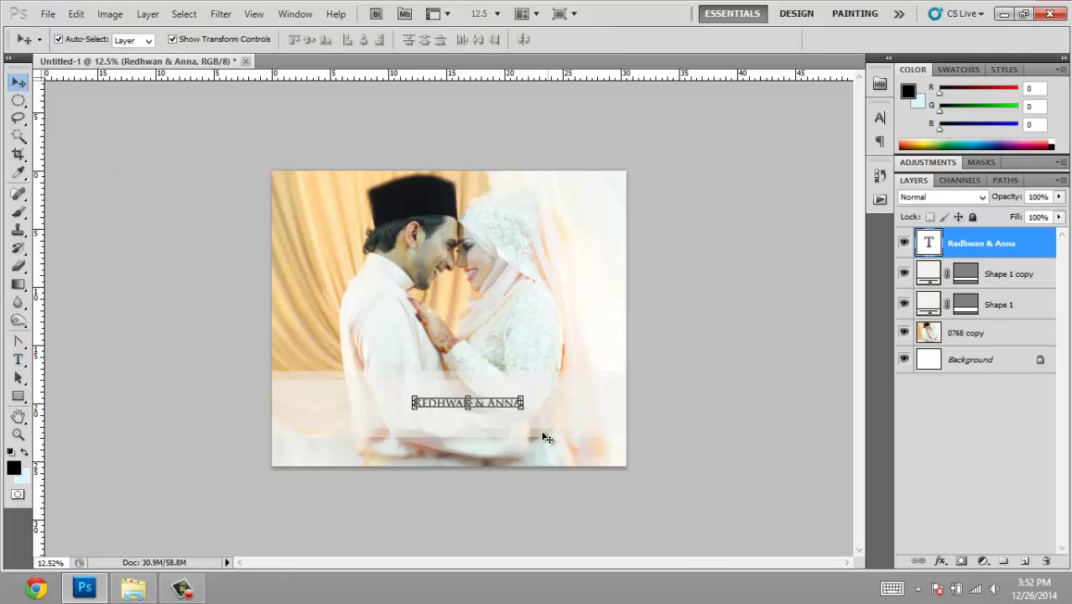
{"action": "left_click_drag", "start_coordinate": [496, 403], "coordinate": [494, 411]}
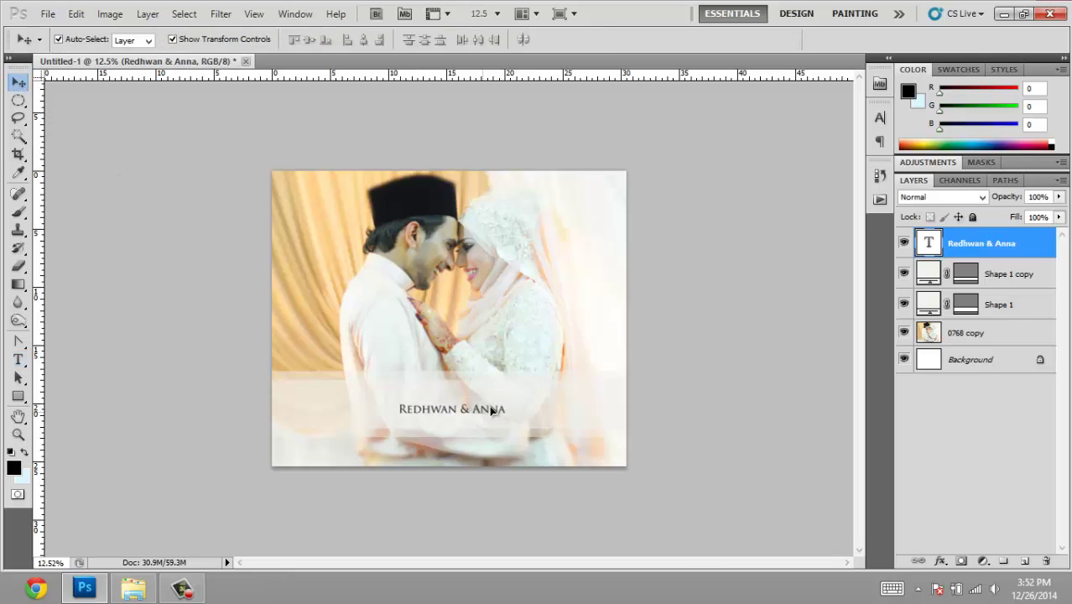
Step: Centre the names text layer horizontally against the Background layer
{"action": "left_click", "coordinate": [971, 334], "text": "ctrl"}
{"action": "left_click", "coordinate": [991, 341]}
{"action": "left_click", "coordinate": [998, 250]}
{"action": "left_click", "coordinate": [990, 362], "text": "ctrl"}
{"action": "left_click", "coordinate": [365, 39]}
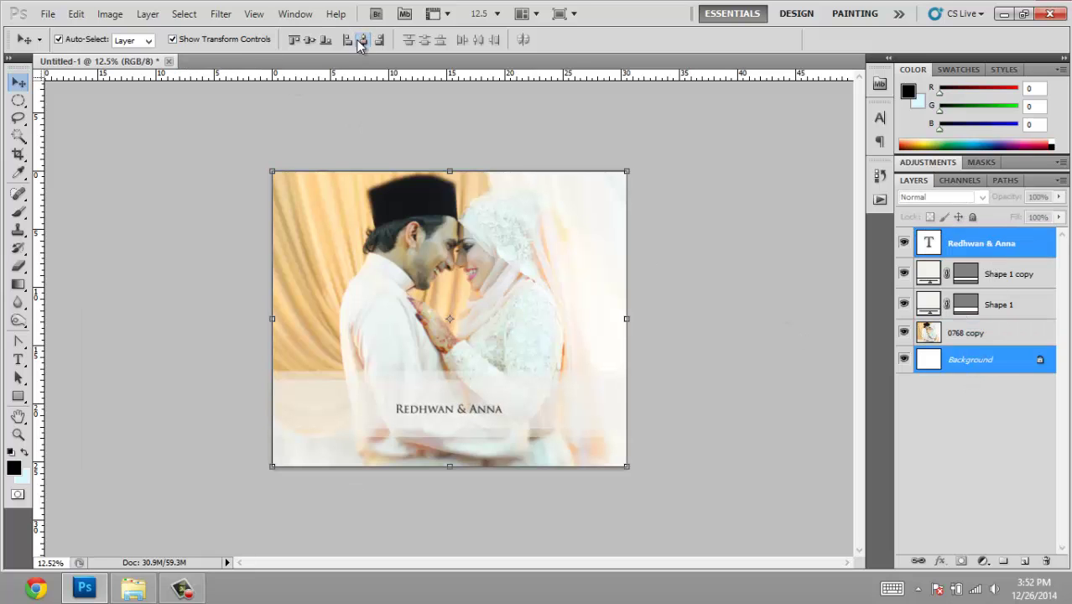
{"action": "left_click", "coordinate": [178, 114]}
{"action": "scroll", "coordinate": [449, 411], "scroll_direction": "up", "scroll_amount": 3}
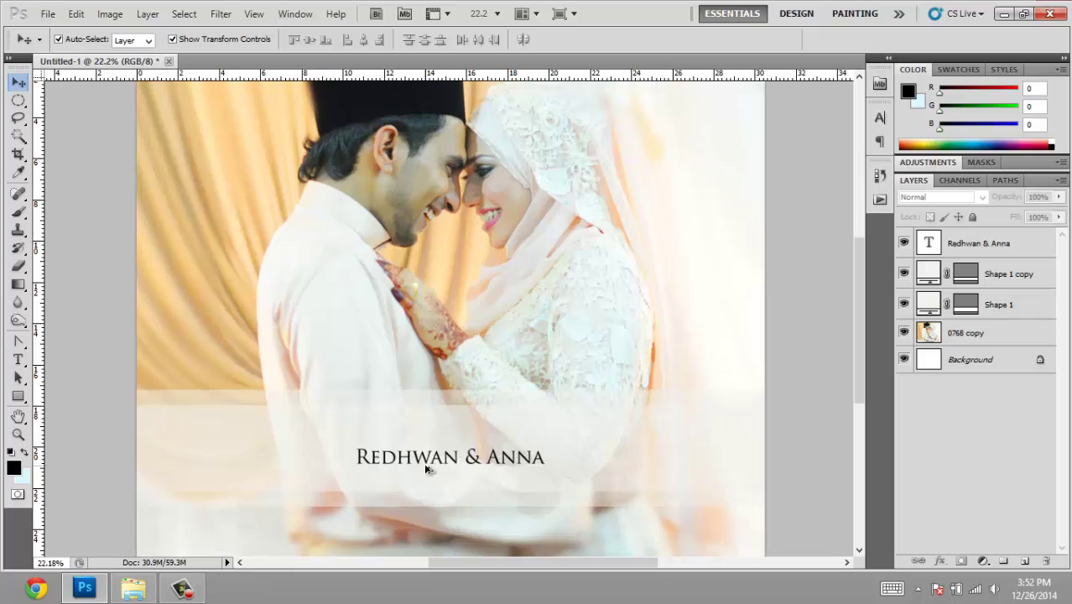
Step: Copy the names line just above them and retype it as 'Majlis Perkahwinan'
{"action": "left_click_drag", "start_coordinate": [426, 463], "coordinate": [429, 435]}
{"action": "key", "text": "t"}
{"action": "triple_click", "coordinate": [428, 428]}
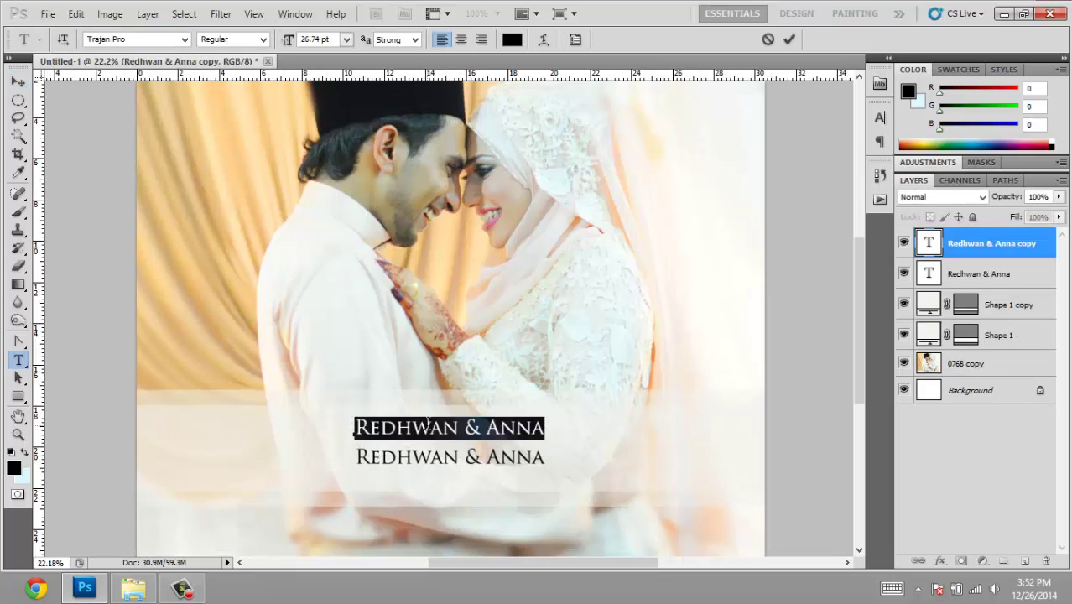
{"action": "type", "text": "Majliis Per"}
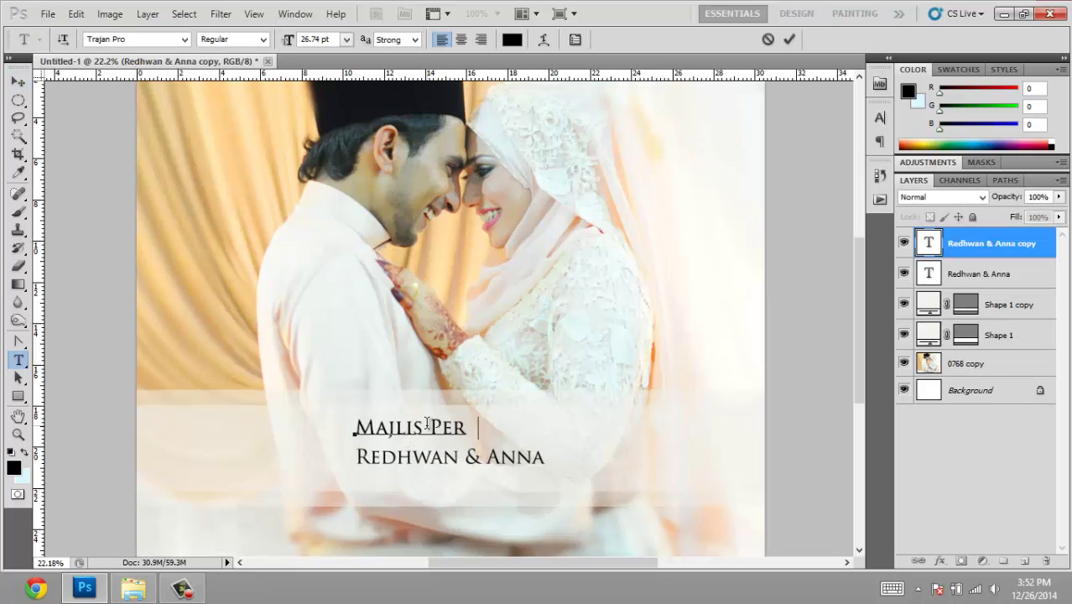
{"action": "type", "text": "kahwinan"}
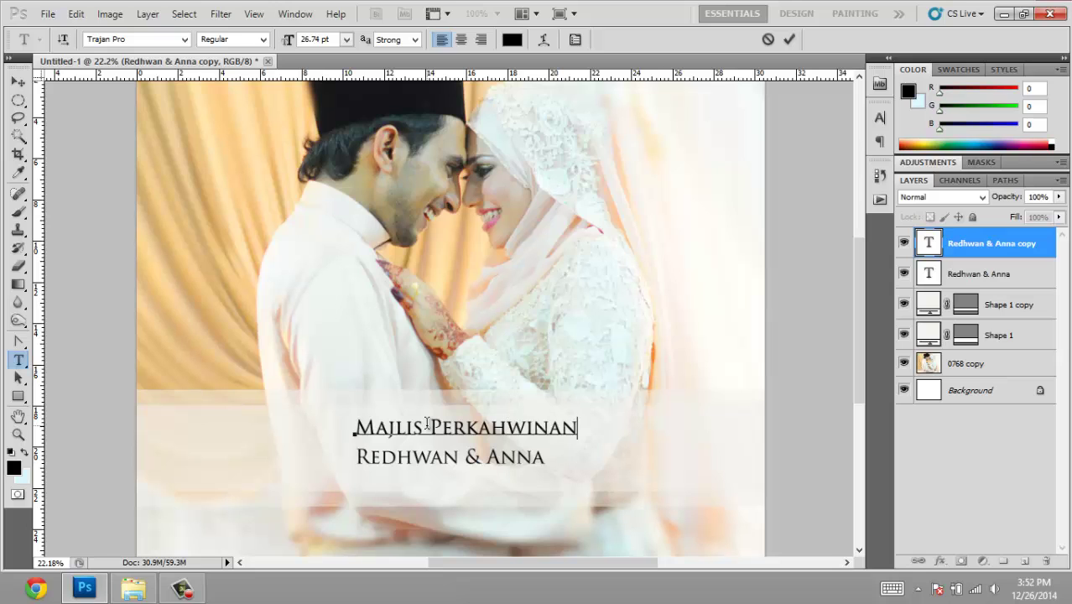
{"action": "left_click", "coordinate": [17, 81]}
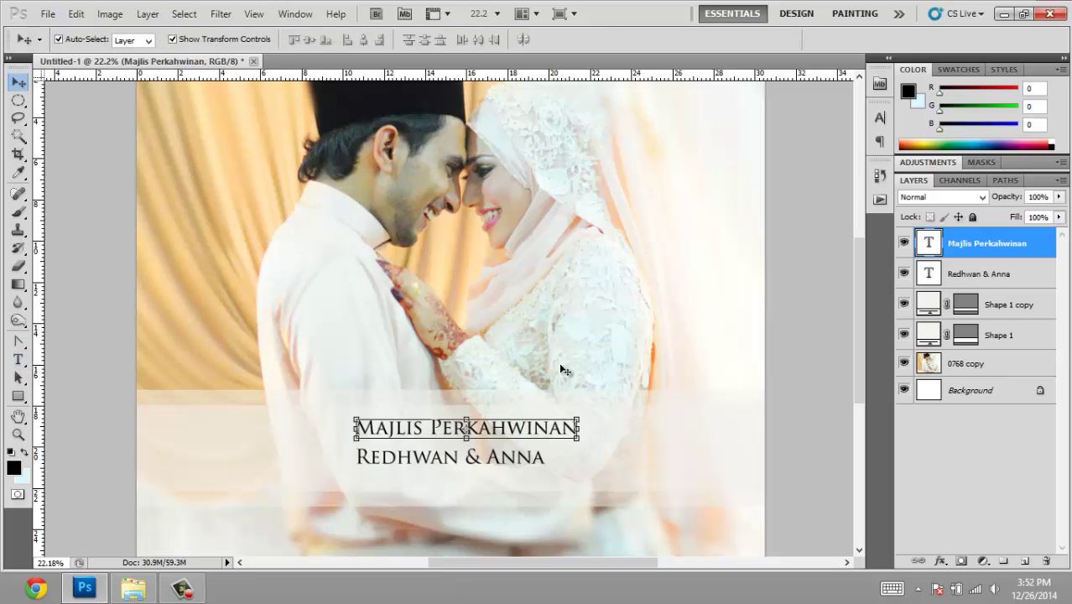
Step: Shrink the Majlis Perkahwinan title slightly and centre it horizontally with the Background
{"action": "left_click_drag", "start_coordinate": [575, 416], "coordinate": [542, 422]}
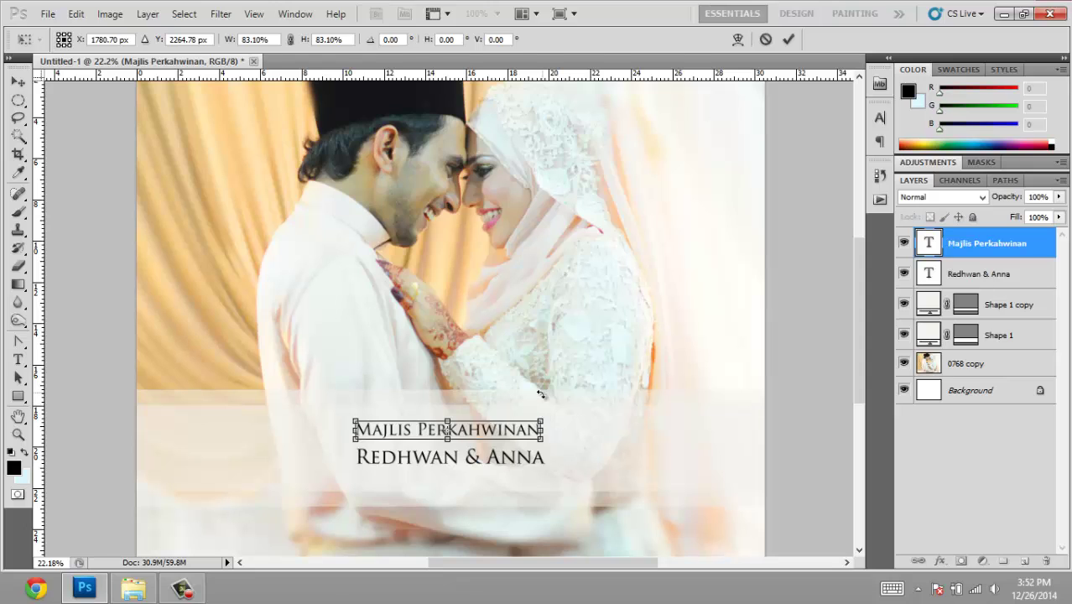
{"action": "key", "text": "Return"}
{"action": "left_click", "coordinate": [1005, 391], "text": "ctrl"}
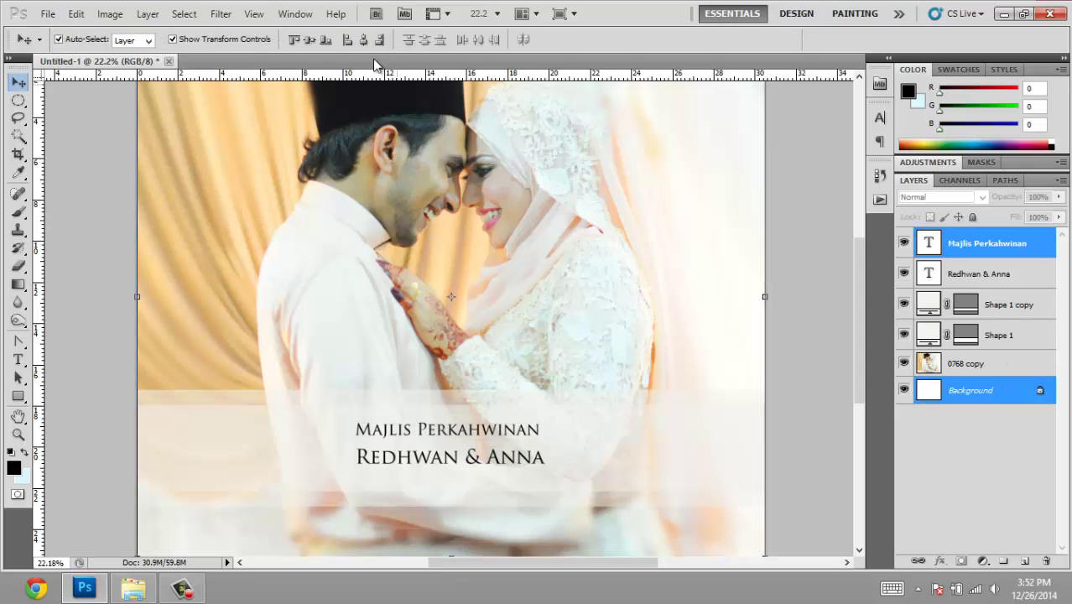
{"action": "left_click", "coordinate": [360, 42]}
{"action": "left_click", "coordinate": [826, 392]}
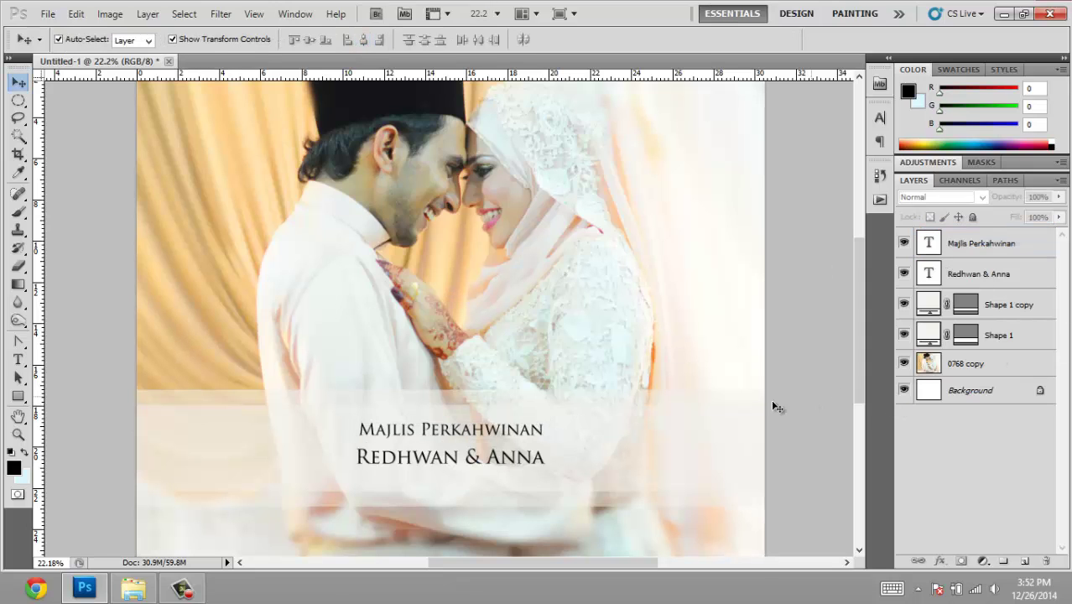
Step: Draw a thin rectangle divider between the title and names at 50% opacity
{"action": "left_click_drag", "start_coordinate": [17, 395], "coordinate": [80, 387]}
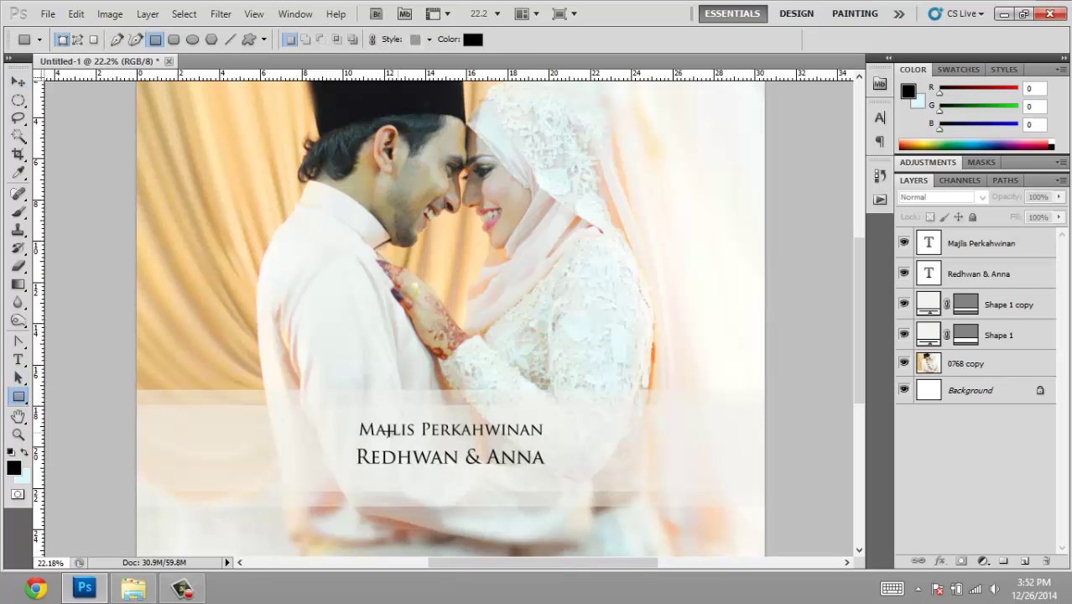
{"action": "left_click_drag", "start_coordinate": [361, 441], "coordinate": [546, 441]}
{"action": "left_click_drag", "start_coordinate": [546, 441], "coordinate": [546, 443]}
{"action": "key", "text": "5"}
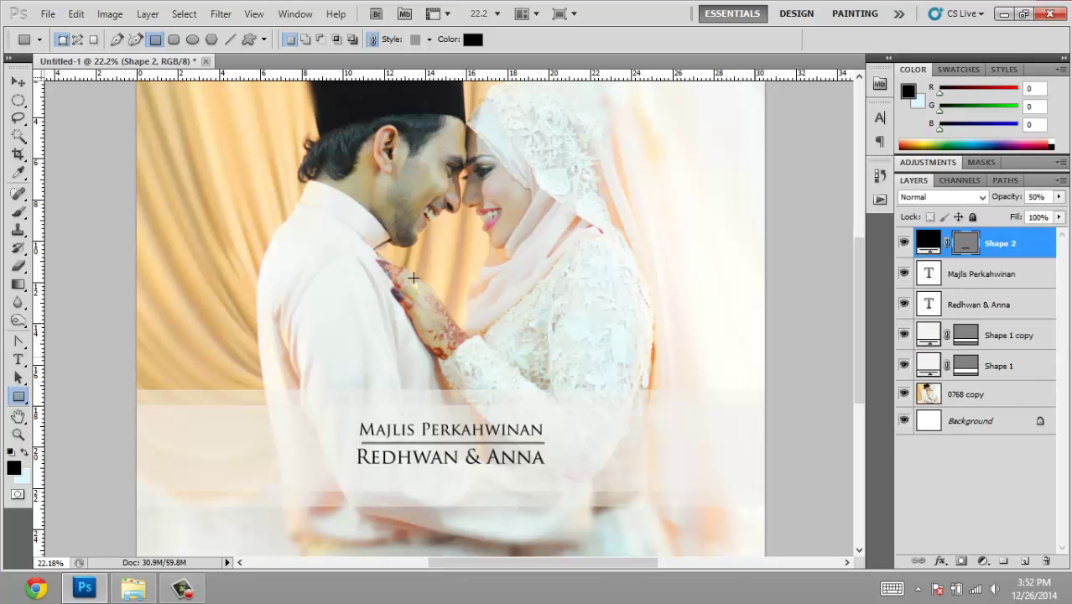
Step: Centre the divider horizontally against the Background layer and zoom out to view the cover
{"action": "key", "text": "v"}
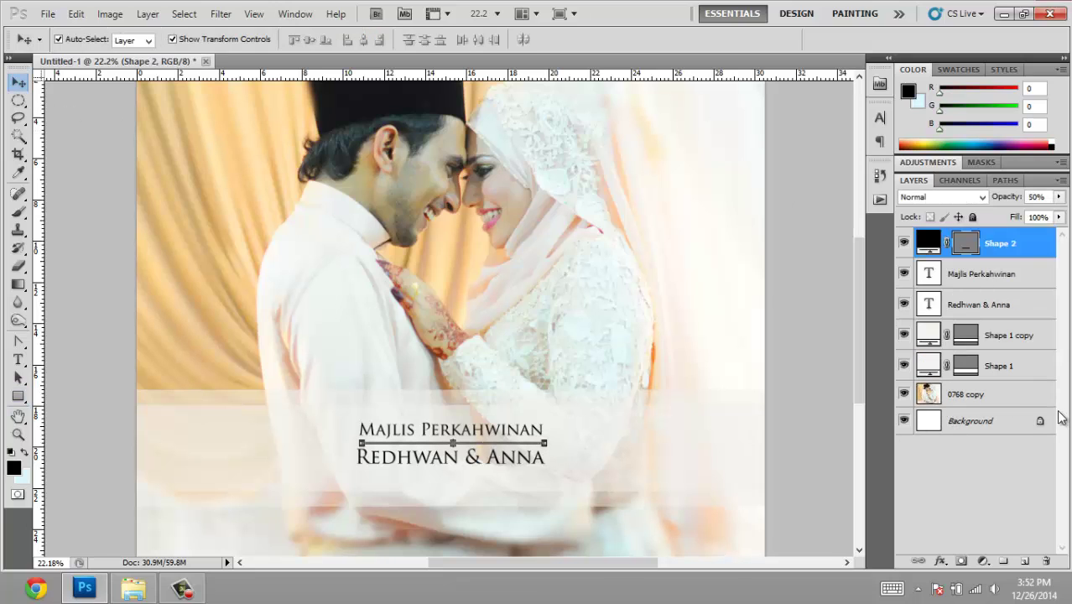
{"action": "left_click", "coordinate": [971, 422], "text": "ctrl"}
{"action": "left_click", "coordinate": [353, 43]}
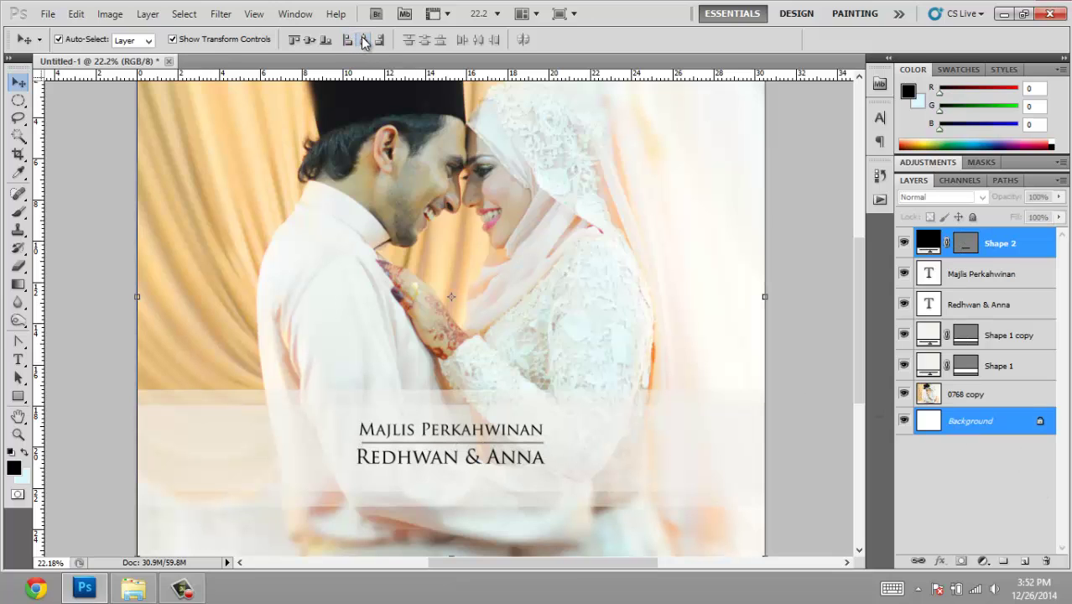
{"action": "left_click", "coordinate": [856, 396]}
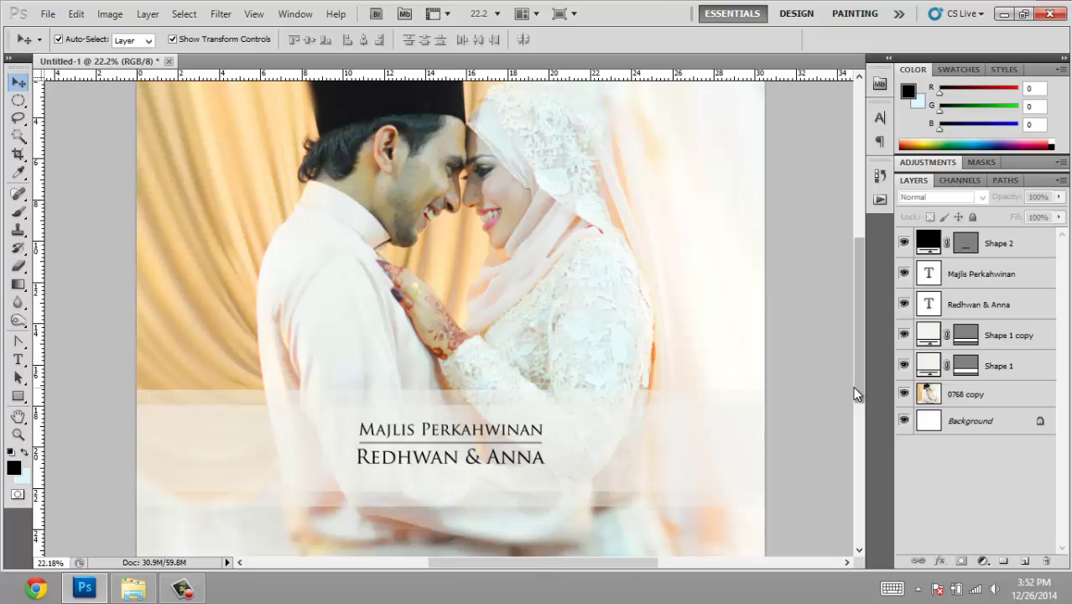
{"action": "key", "text": "ctrl+minus"}
{"action": "key", "text": "ctrl+minus"}
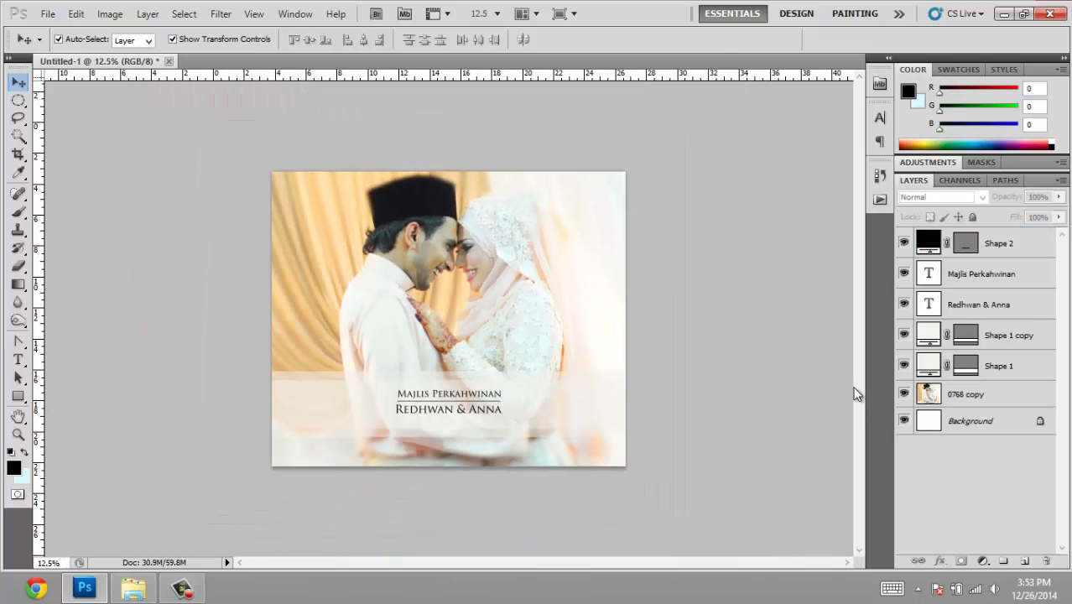
{"action": "key", "text": "ctrl+plus"}
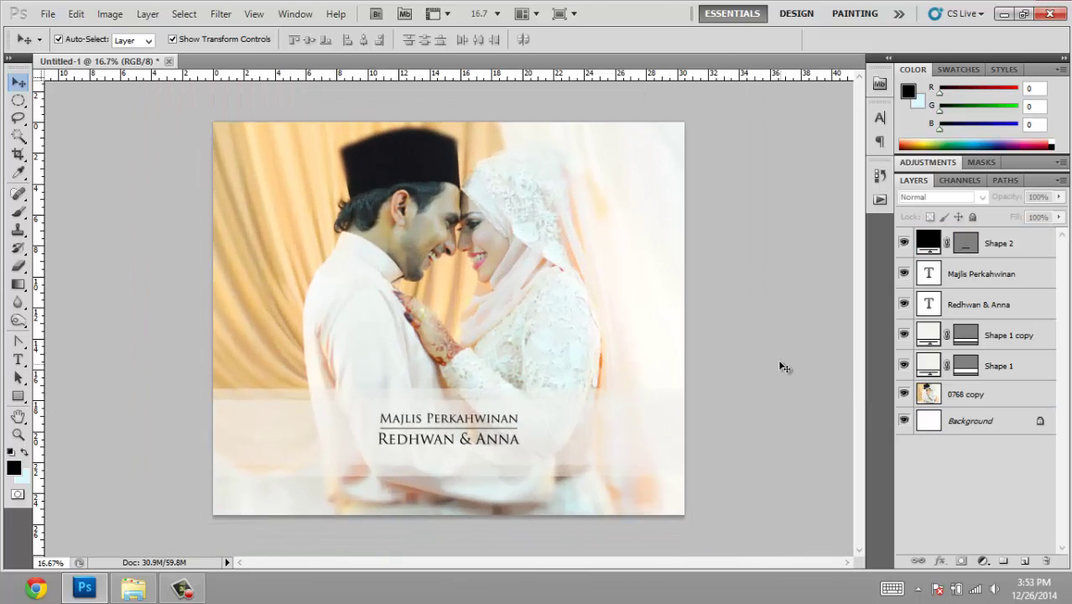